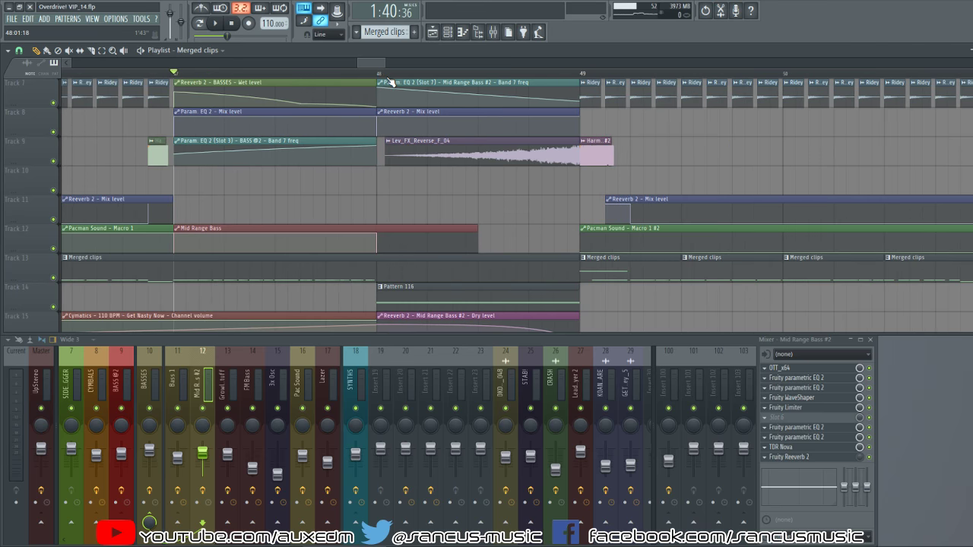
Step: Play the arrangement from bar 48 in the full mix to hear the mid-range bass section in context
{"action": "left_click", "coordinate": [381, 76]}
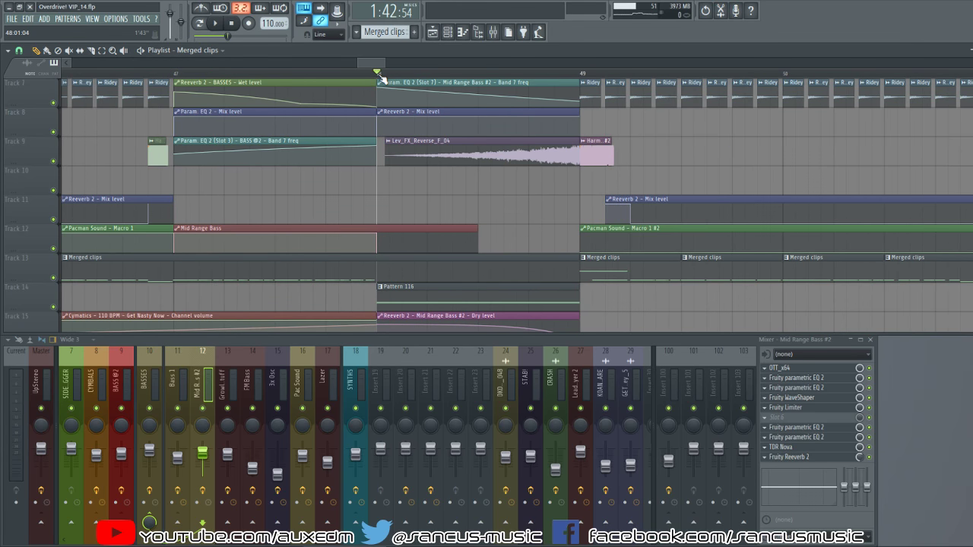
{"action": "key", "text": "space"}
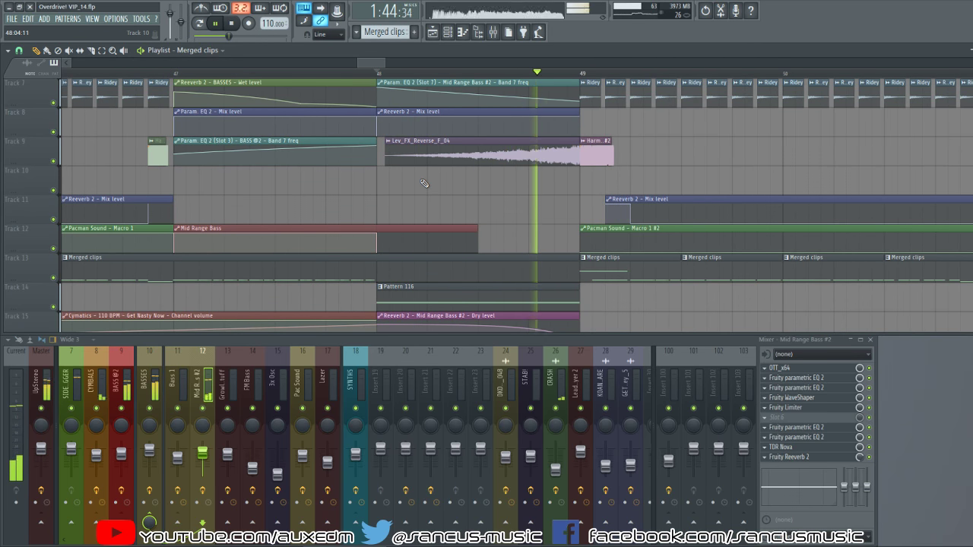
{"action": "key", "text": "space"}
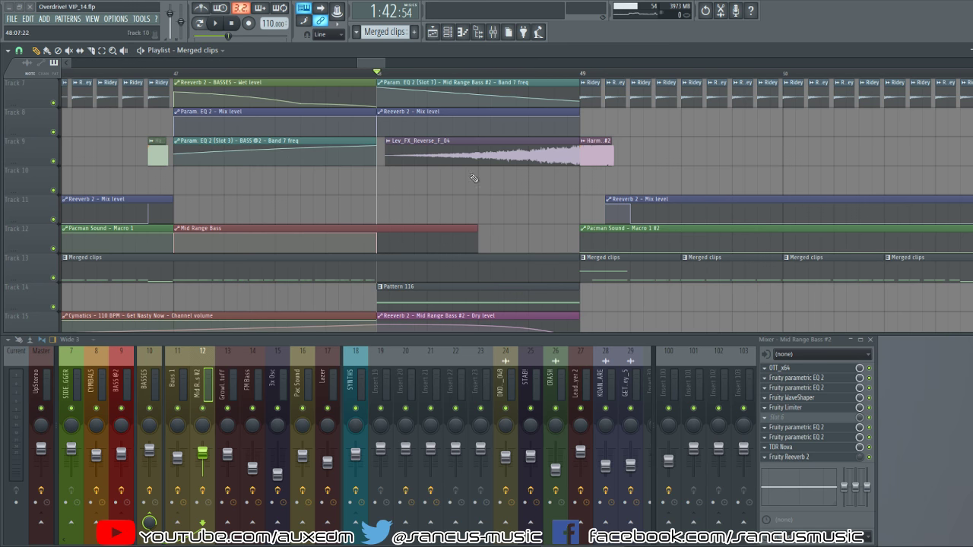
{"action": "key", "text": "space"}
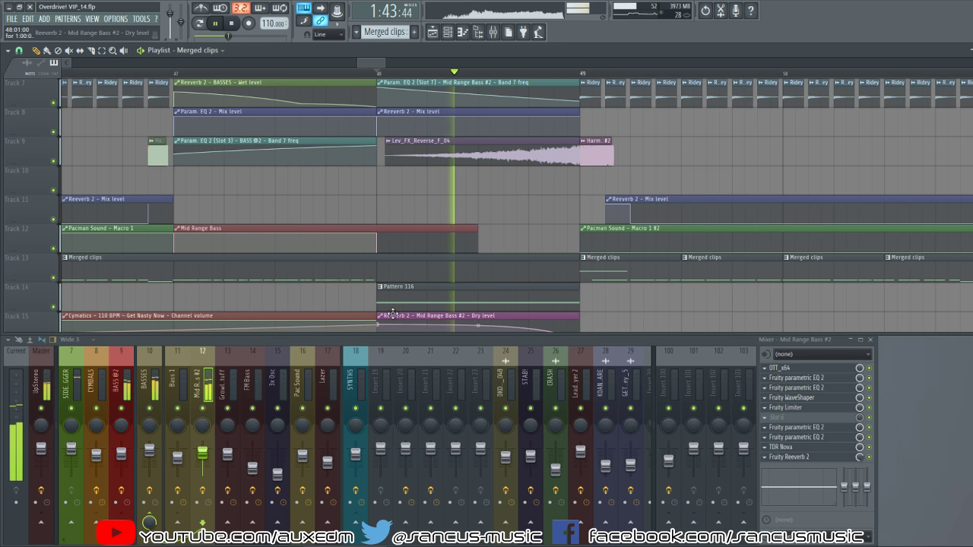
{"action": "key", "text": "space"}
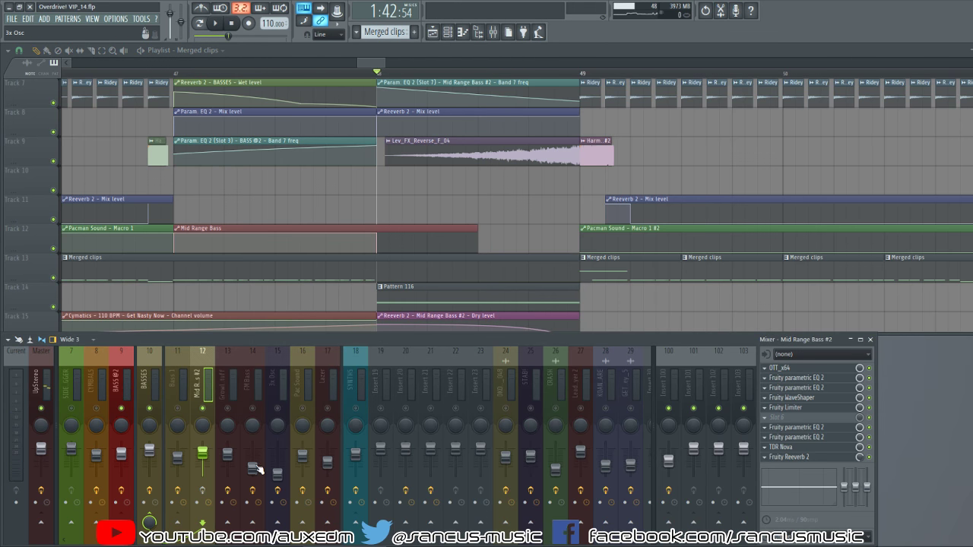
Step: Audition the Mid Range Bass #2 mixer track in solo from bar 48 and from the second half of that bar
{"action": "key", "text": "space"}
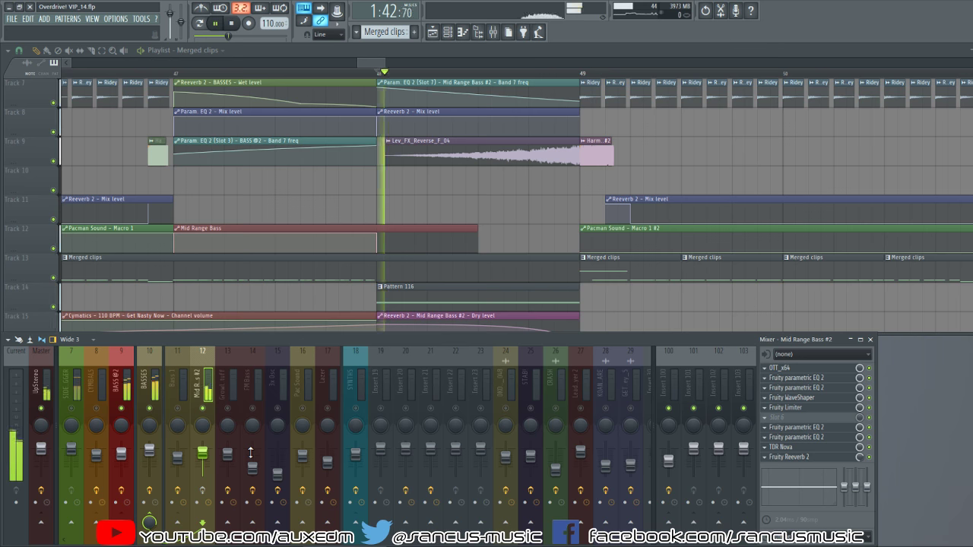
{"action": "key", "text": "space"}
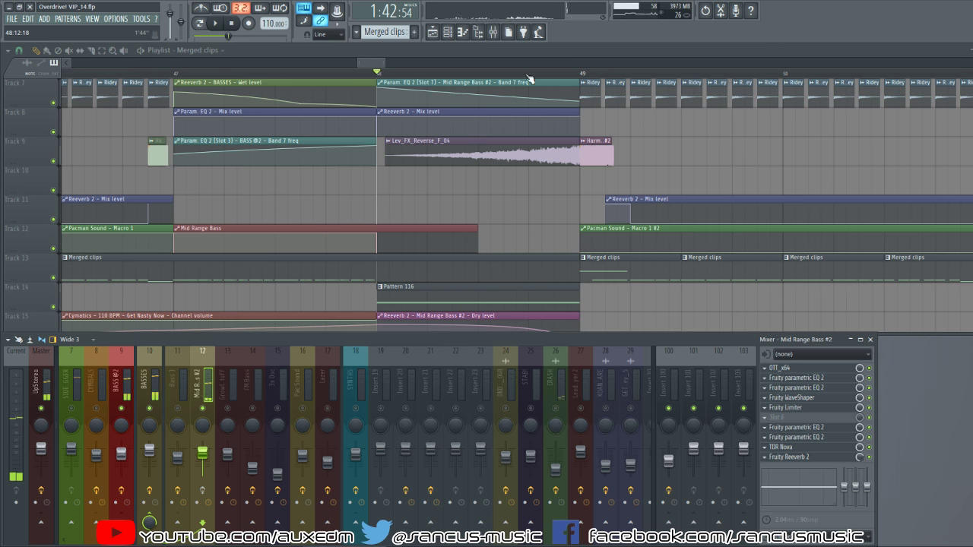
{"action": "left_click", "coordinate": [529, 73]}
{"action": "key", "text": "space"}
{"action": "left_click", "coordinate": [530, 75]}
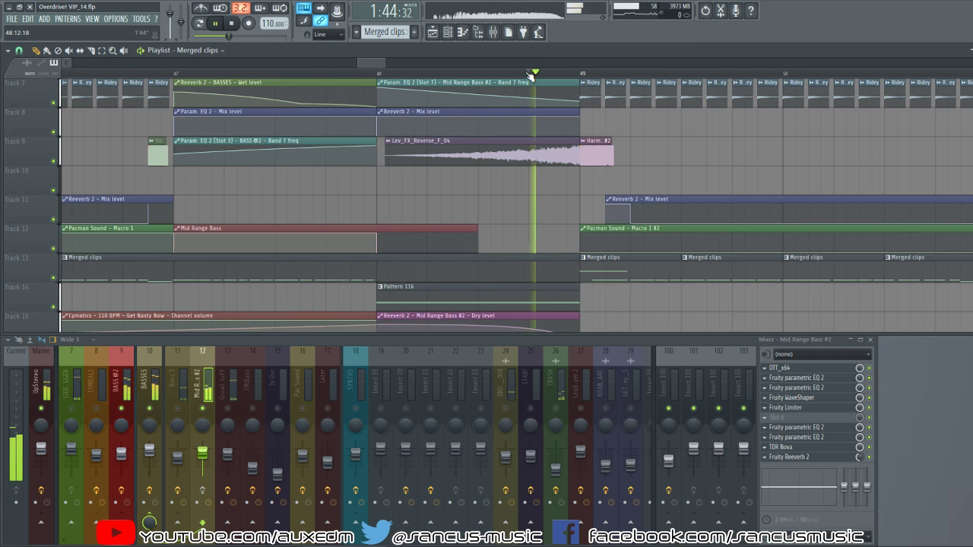
{"action": "left_click", "coordinate": [477, 76]}
{"action": "key", "text": "space"}
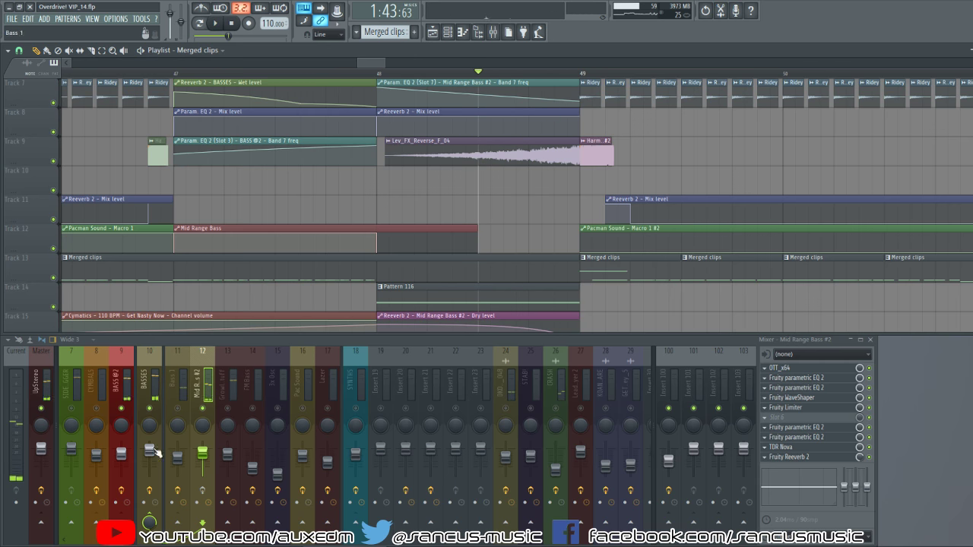
{"action": "left_click", "coordinate": [378, 74]}
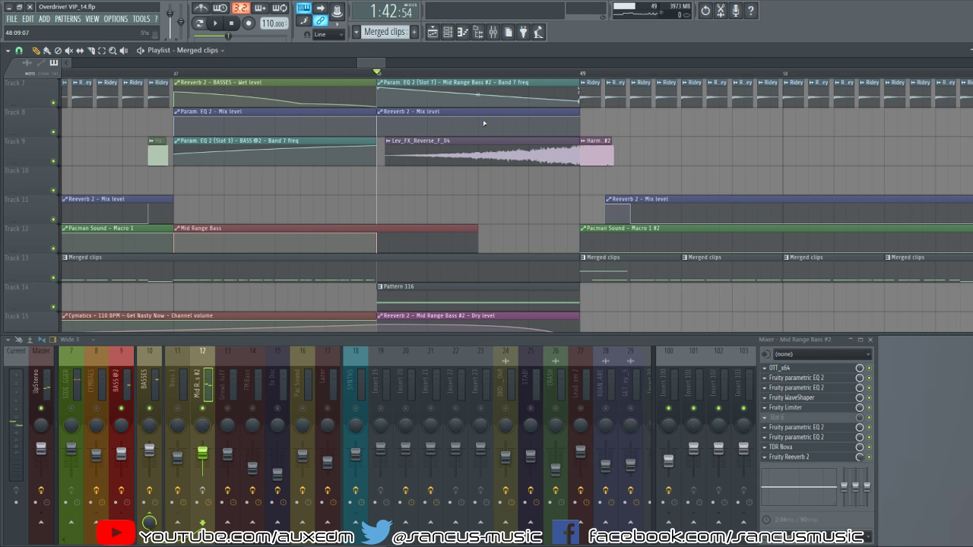
Step: Open the Serum instance of the Mid Range Bass #5 channel and move its window clear of the mixer's effect slots
{"action": "left_click", "coordinate": [448, 33]}
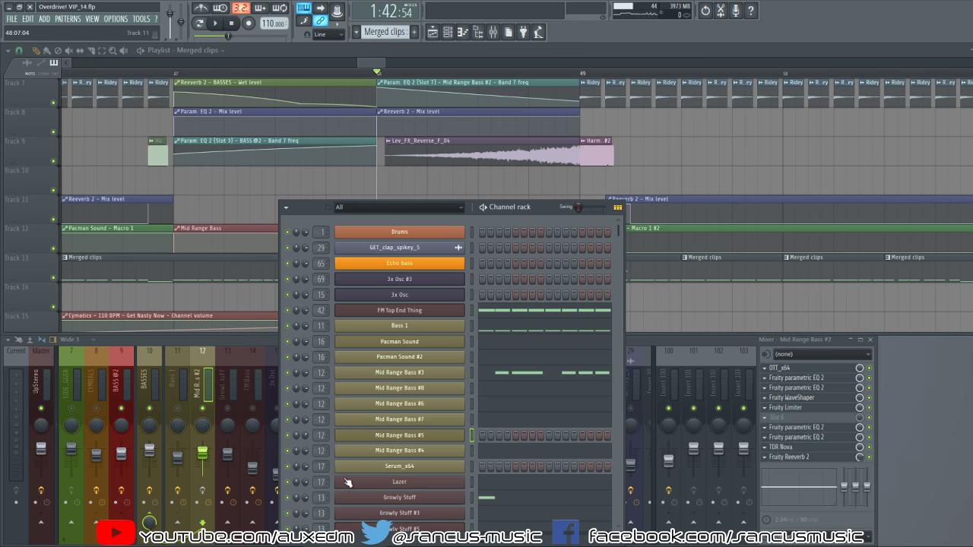
{"action": "left_click", "coordinate": [406, 439]}
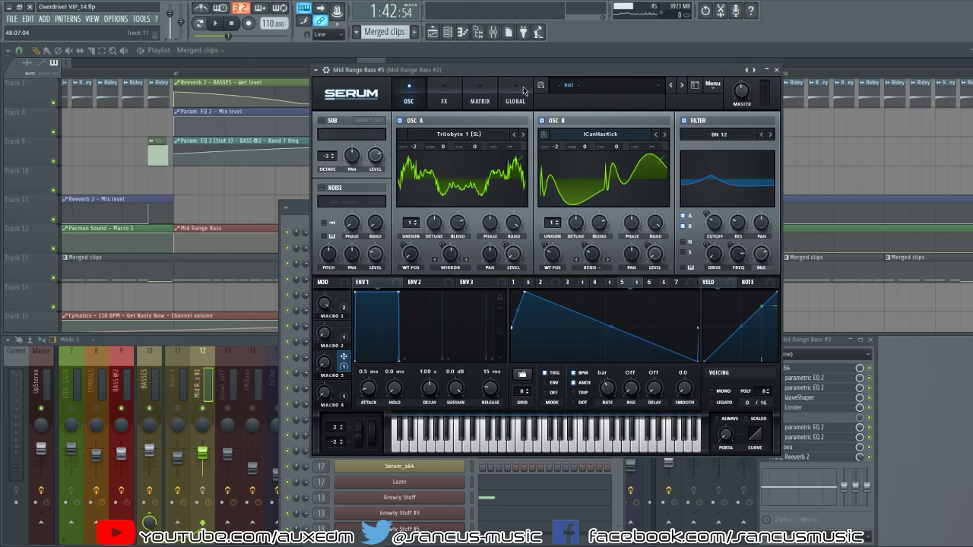
{"action": "left_click_drag", "start_coordinate": [514, 71], "coordinate": [387, 92]}
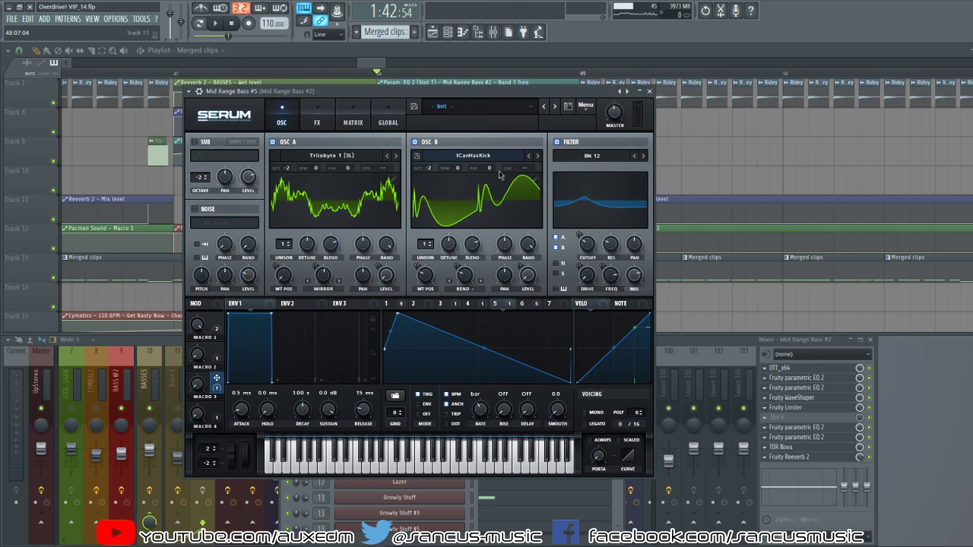
Step: Choose the Spectral wavetable Trilobyte 1 [SL] for Oscillator A
{"action": "left_click", "coordinate": [322, 160]}
{"action": "mouse_move", "coordinate": [304, 190]}
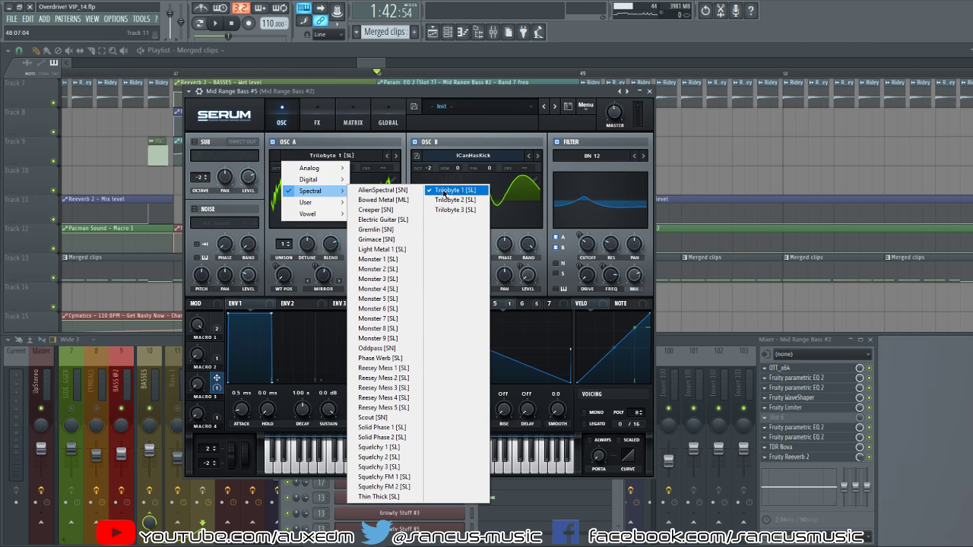
{"action": "left_click", "coordinate": [447, 192]}
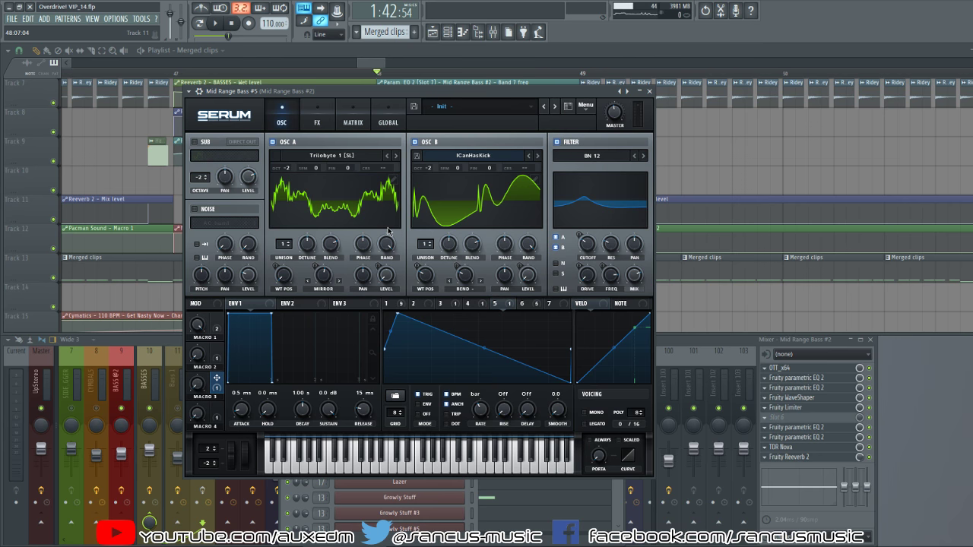
Step: Show LFO 1 and audition the complete bass patch with test notes and with the soloed playback from bar 48
{"action": "left_click", "coordinate": [393, 305]}
{"action": "key", "text": "c"}
{"action": "key", "text": "c"}
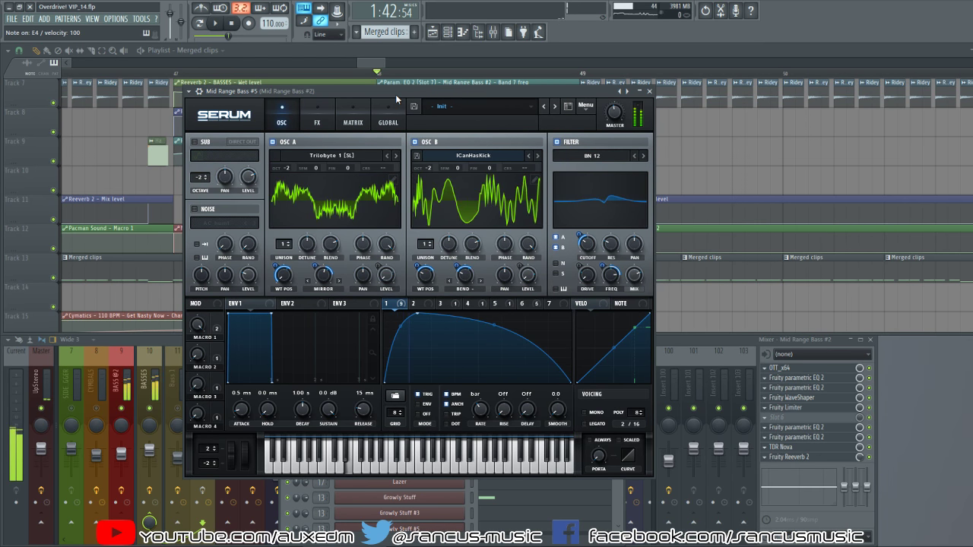
{"action": "left_click", "coordinate": [678, 339]}
{"action": "key", "text": "space"}
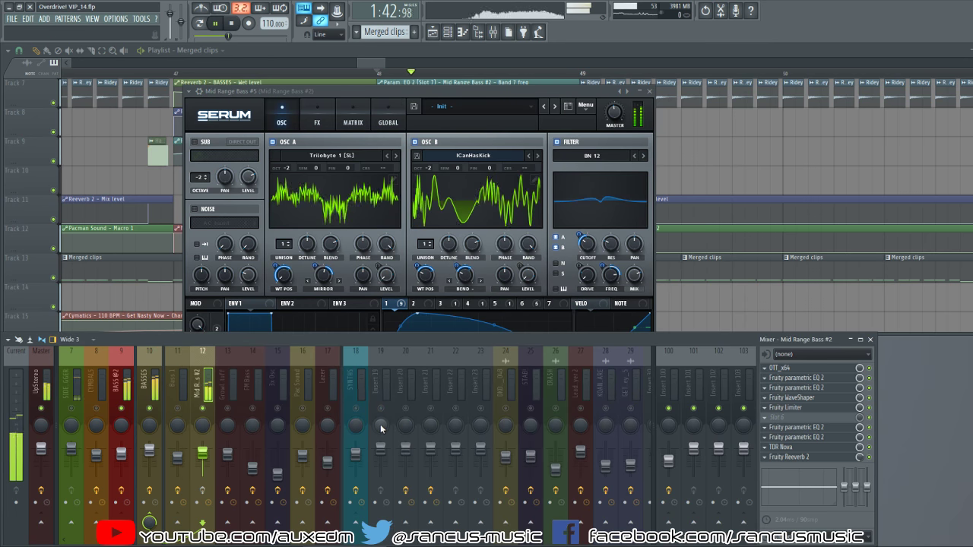
{"action": "key", "text": "space"}
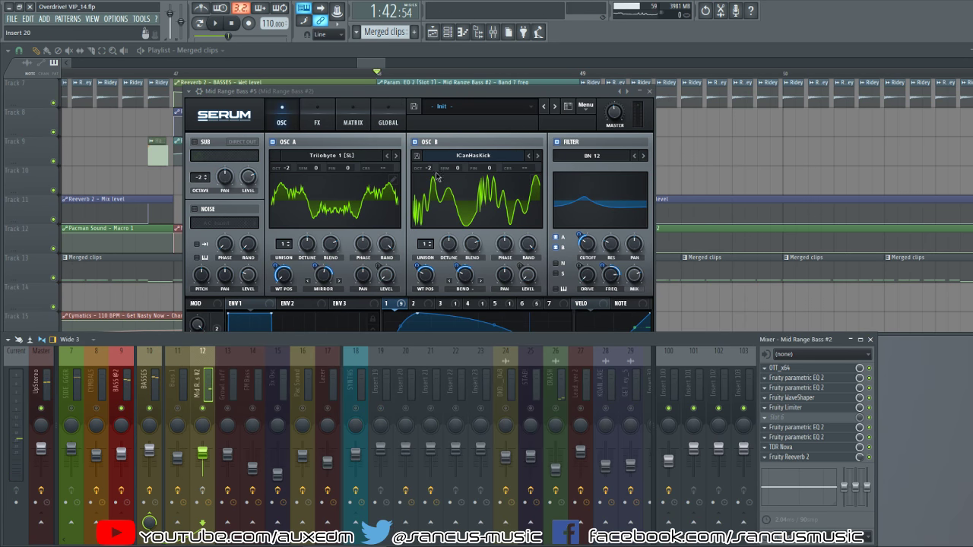
{"action": "left_click", "coordinate": [386, 89]}
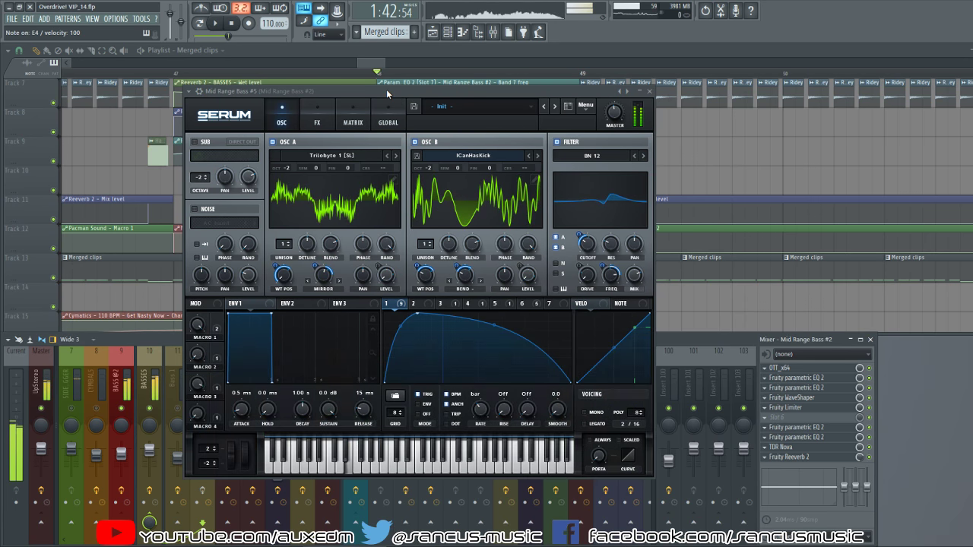
Step: Turn off Oscillator B, the filter and all active effects so only the dry Oscillator A plays
{"action": "left_click", "coordinate": [414, 142]}
{"action": "left_click", "coordinate": [557, 143]}
{"action": "left_click", "coordinate": [317, 116]}
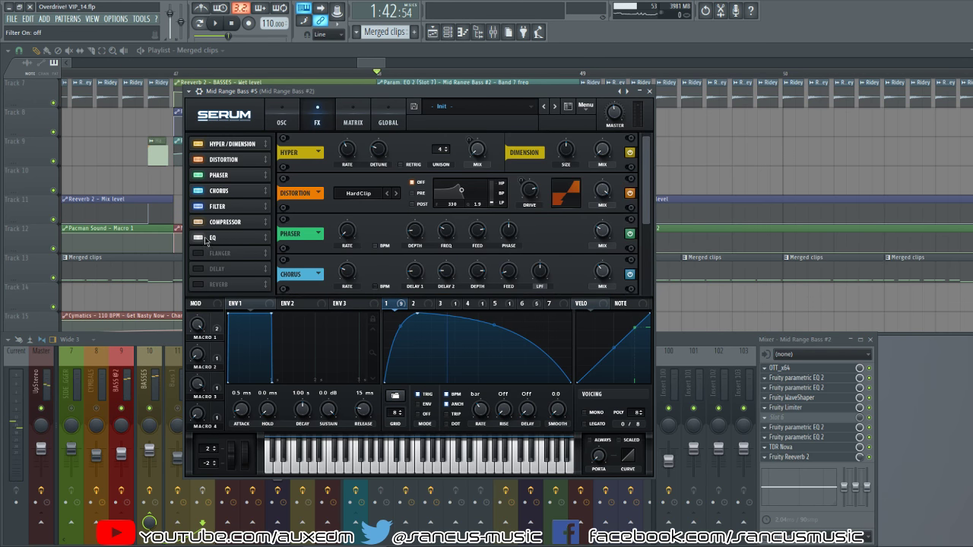
{"action": "left_click", "coordinate": [199, 191]}
{"action": "left_click", "coordinate": [199, 174]}
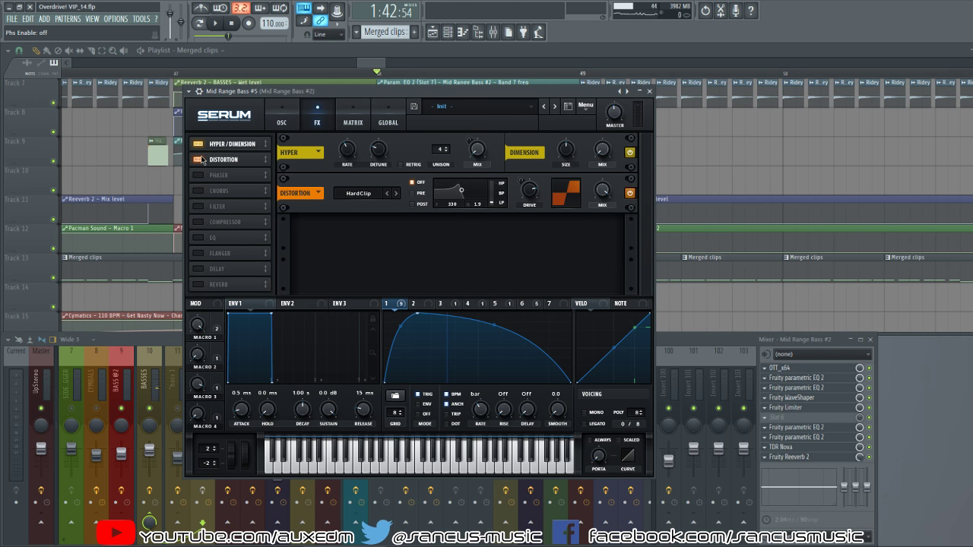
{"action": "left_click", "coordinate": [198, 159]}
{"action": "left_click", "coordinate": [199, 144]}
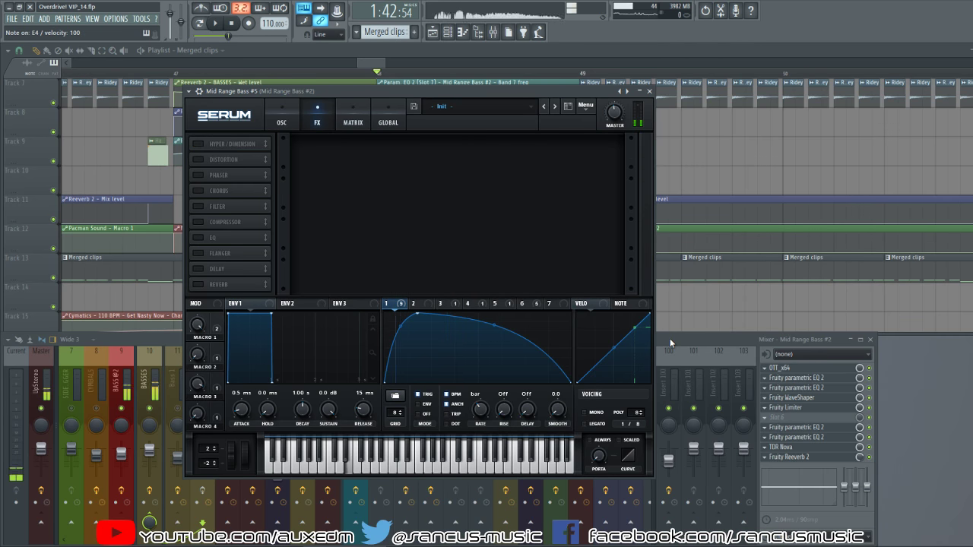
{"action": "left_click", "coordinate": [282, 116]}
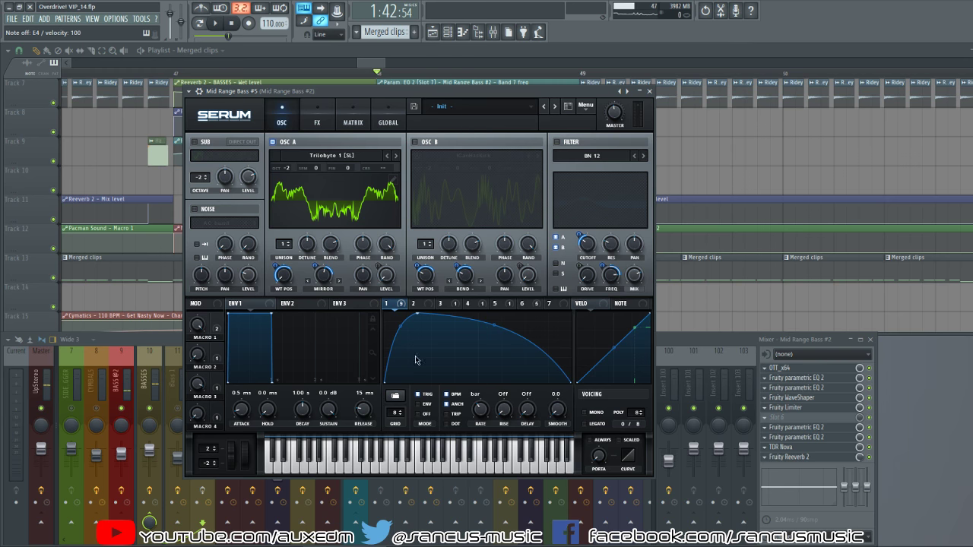
Step: Select the playlist range from bar 48 to bar 49 and audition Oscillator A on its own in Serum
{"action": "left_click_drag", "start_coordinate": [496, 90], "coordinate": [546, 300]}
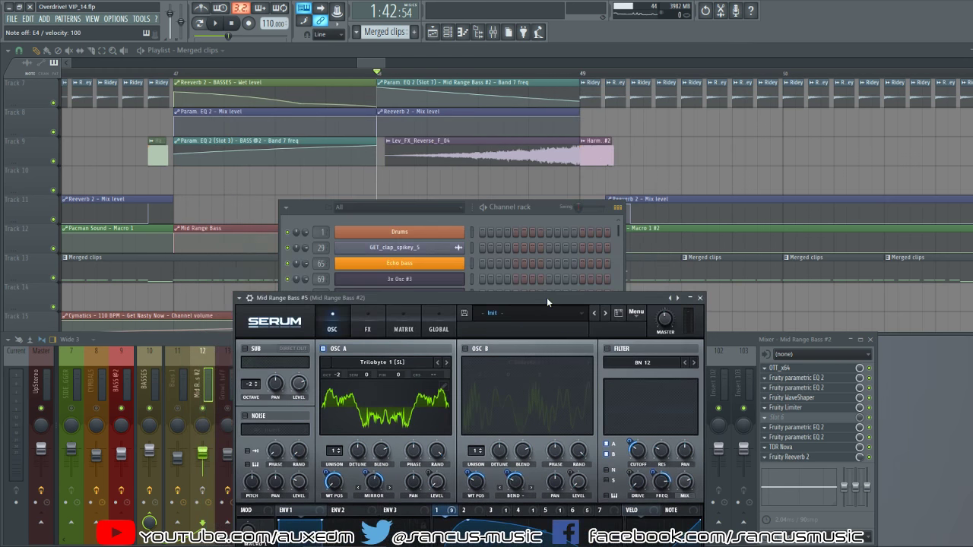
{"action": "left_click_drag", "start_coordinate": [383, 73], "coordinate": [568, 73]}
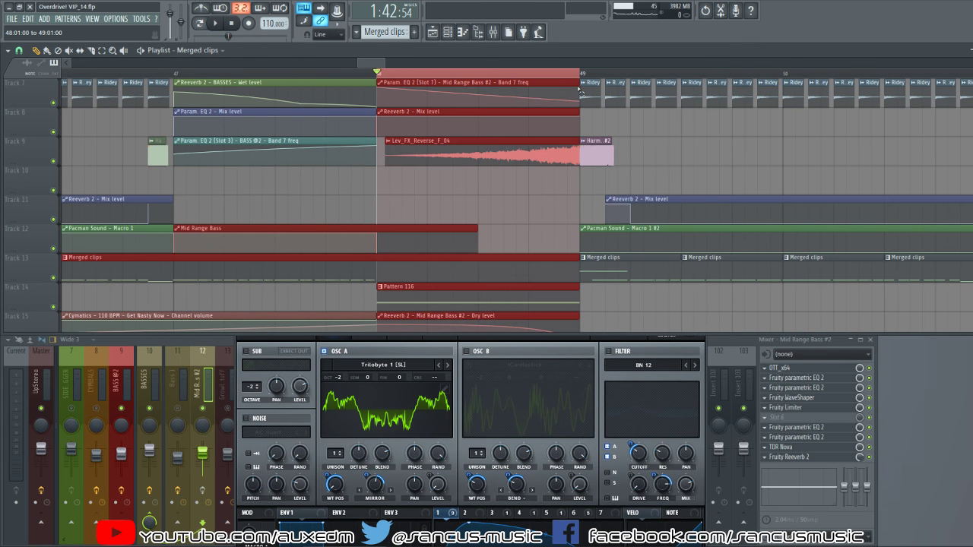
{"action": "left_click", "coordinate": [612, 341]}
{"action": "left_click_drag", "start_coordinate": [575, 298], "coordinate": [567, 95]}
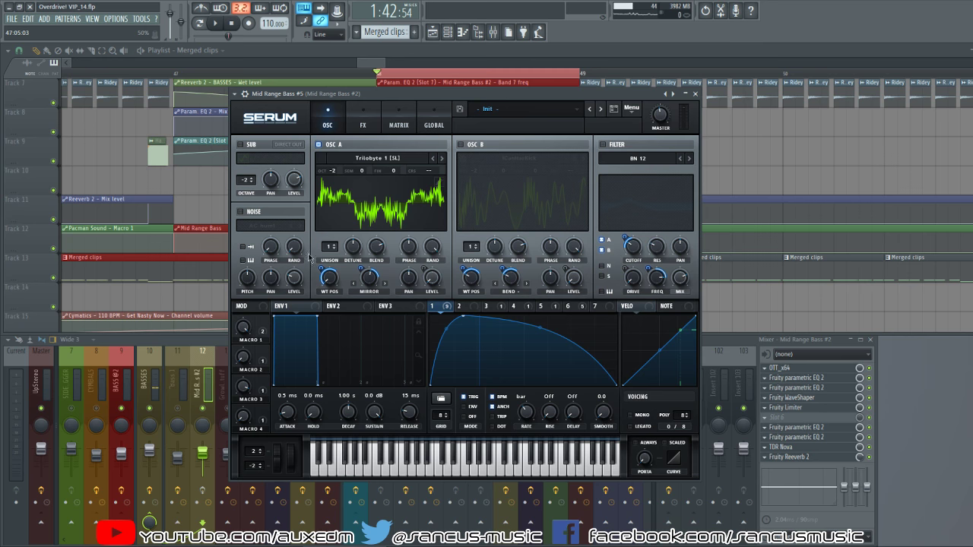
{"action": "key", "text": "c"}
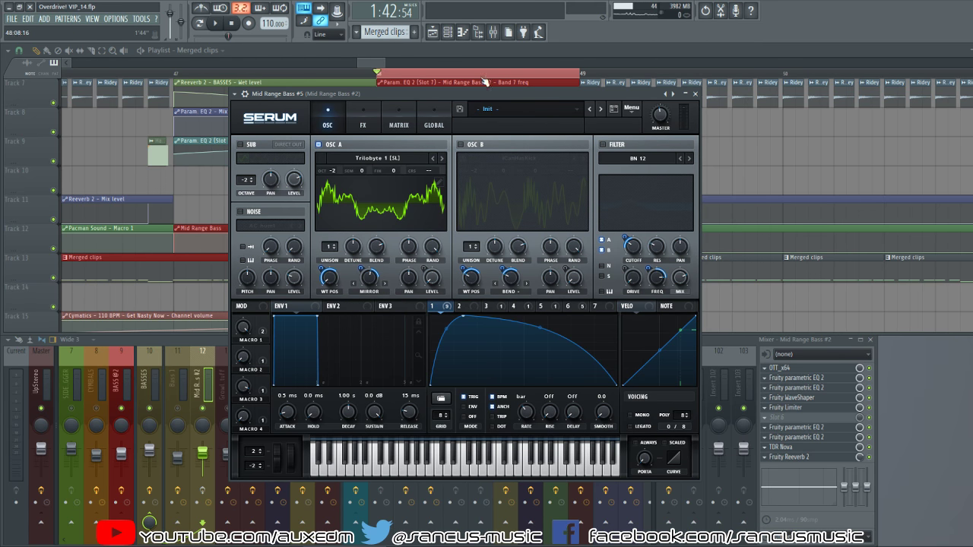
Step: Compare Oscillator A's waveform with the warp mode Off, restore the Mirror mode and audition a note
{"action": "left_click", "coordinate": [380, 292]}
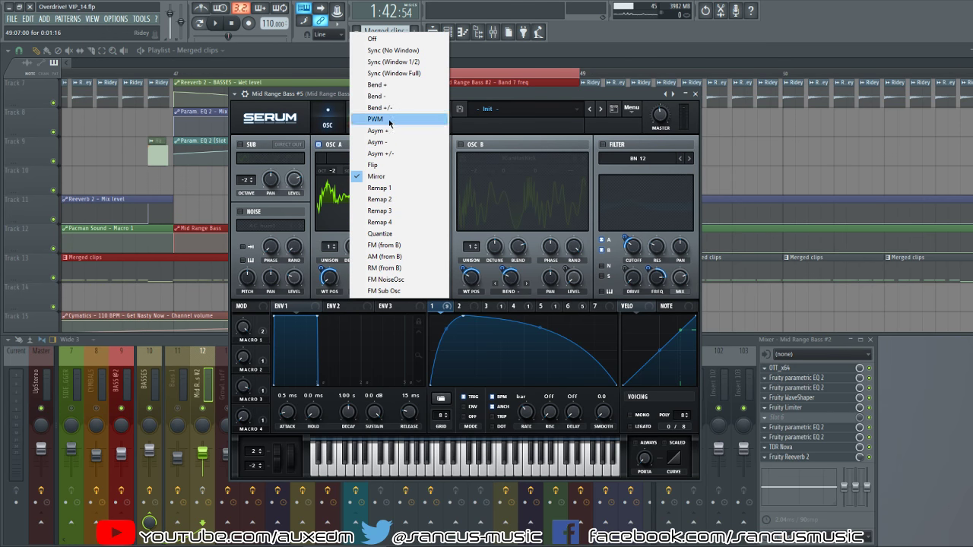
{"action": "left_click", "coordinate": [373, 36]}
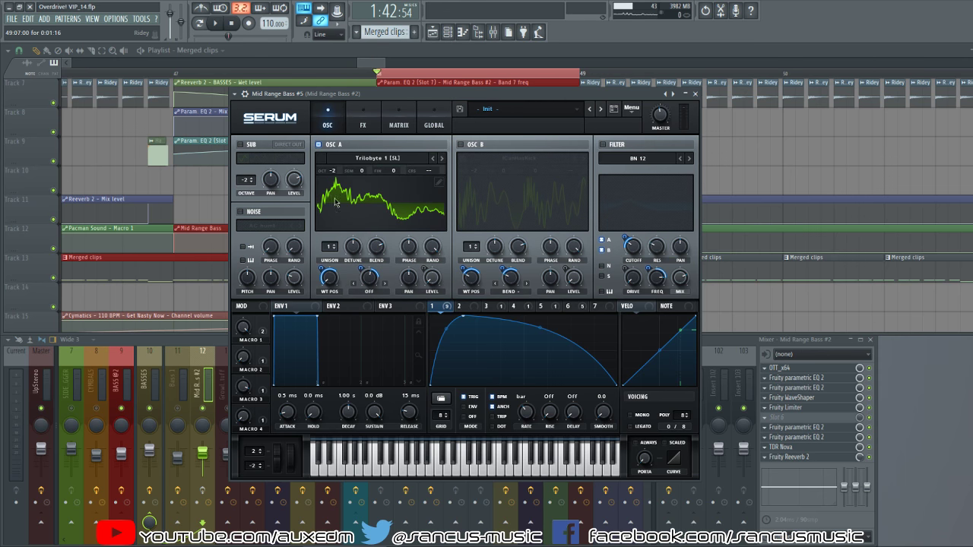
{"action": "left_click", "coordinate": [380, 295]}
{"action": "left_click", "coordinate": [385, 178]}
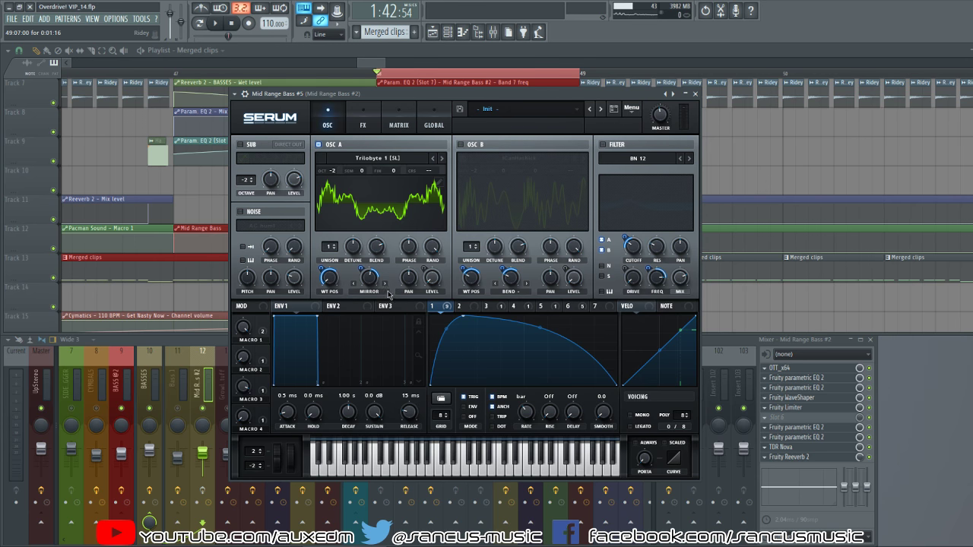
{"action": "key", "text": "c"}
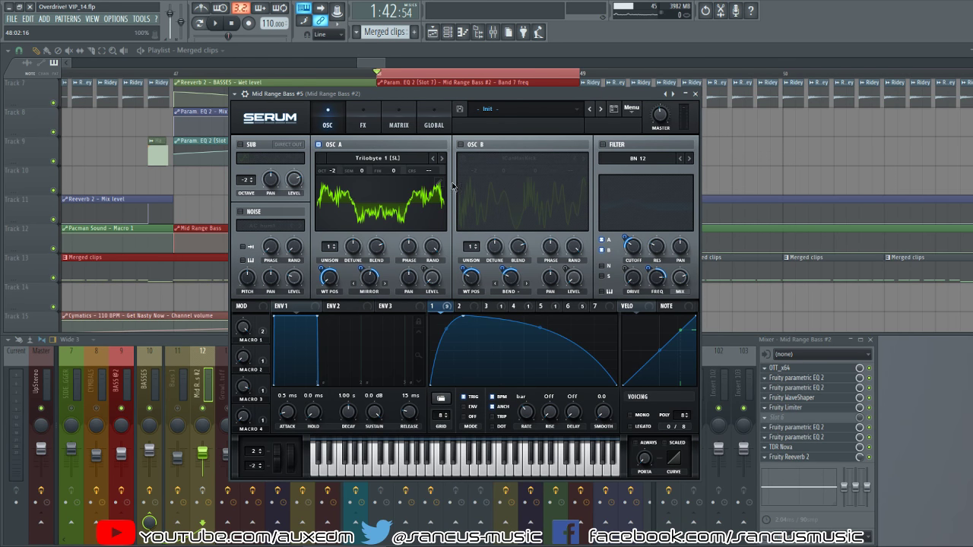
Step: Turn on Oscillator B and choose the Digital wavetable ICanHasKick for it
{"action": "left_click", "coordinate": [469, 149]}
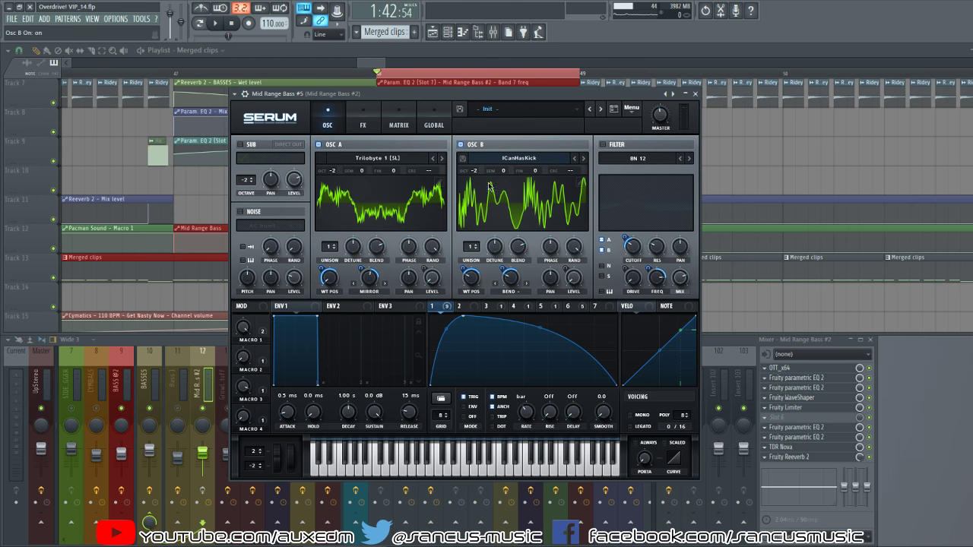
{"action": "left_click", "coordinate": [522, 159]}
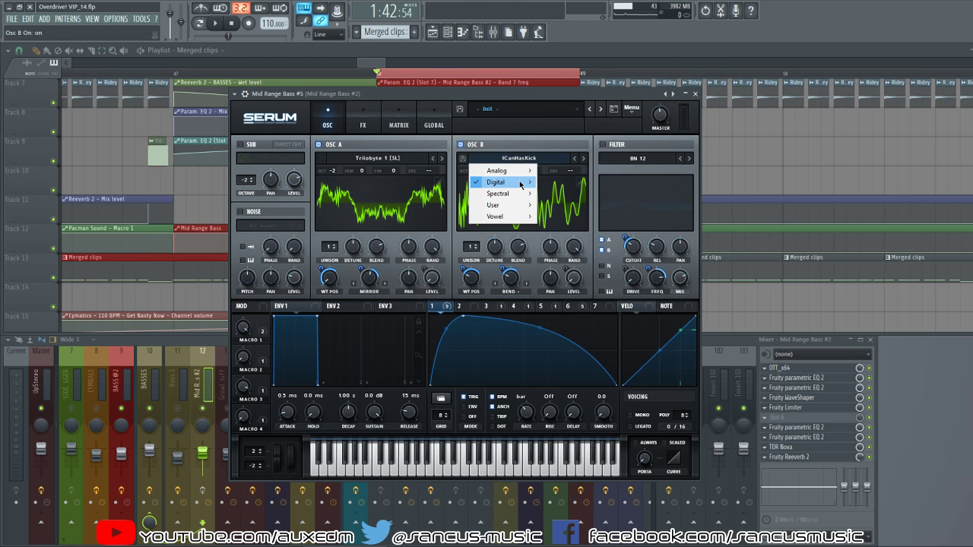
{"action": "mouse_move", "coordinate": [521, 183]}
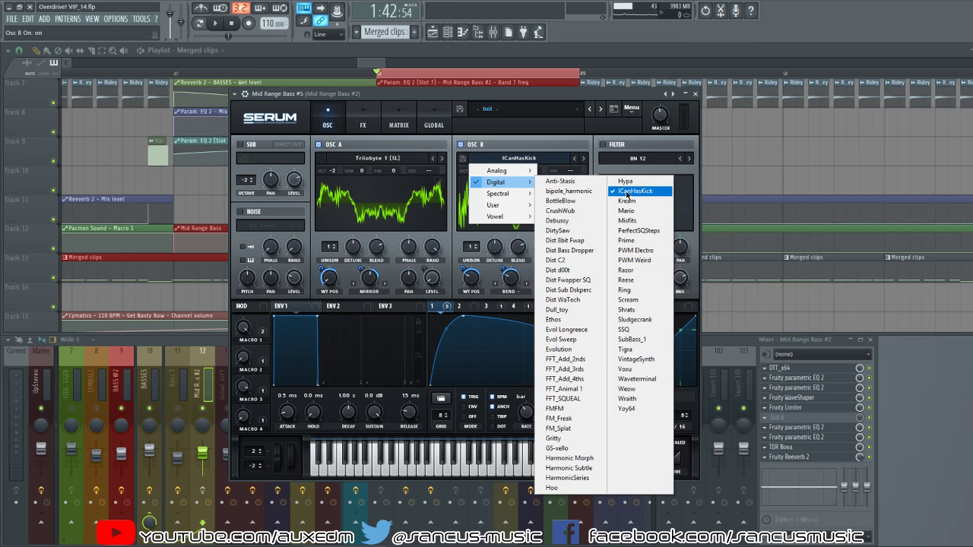
{"action": "left_click", "coordinate": [627, 192]}
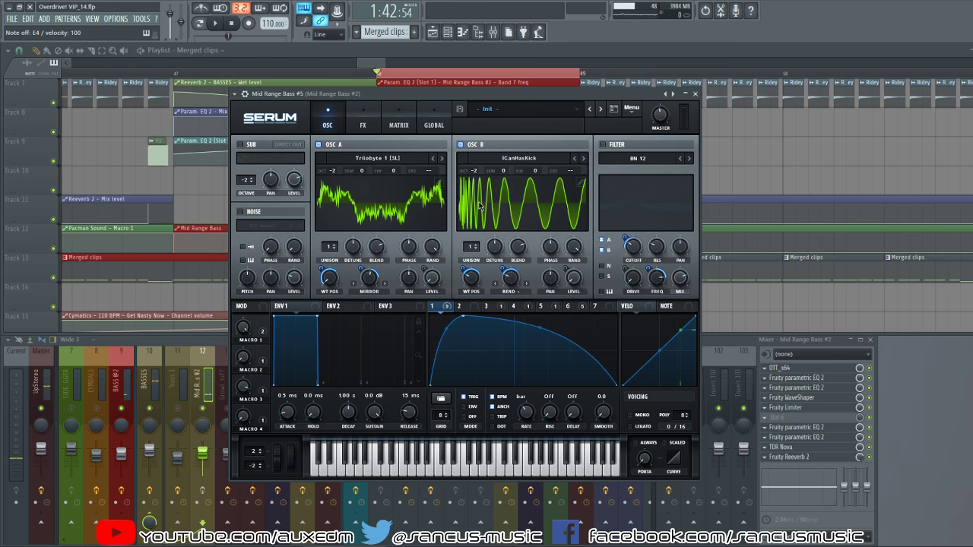
Step: Apply the multi-formula preset Proc:Squarify to Oscillator B's wavetable in the table editor and close the editor
{"action": "left_click", "coordinate": [584, 186]}
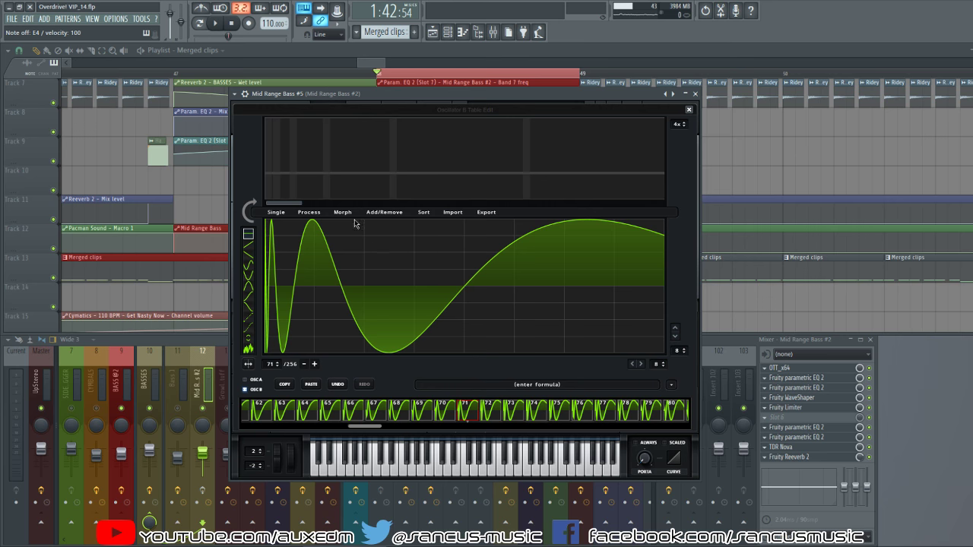
{"action": "left_click", "coordinate": [672, 385]}
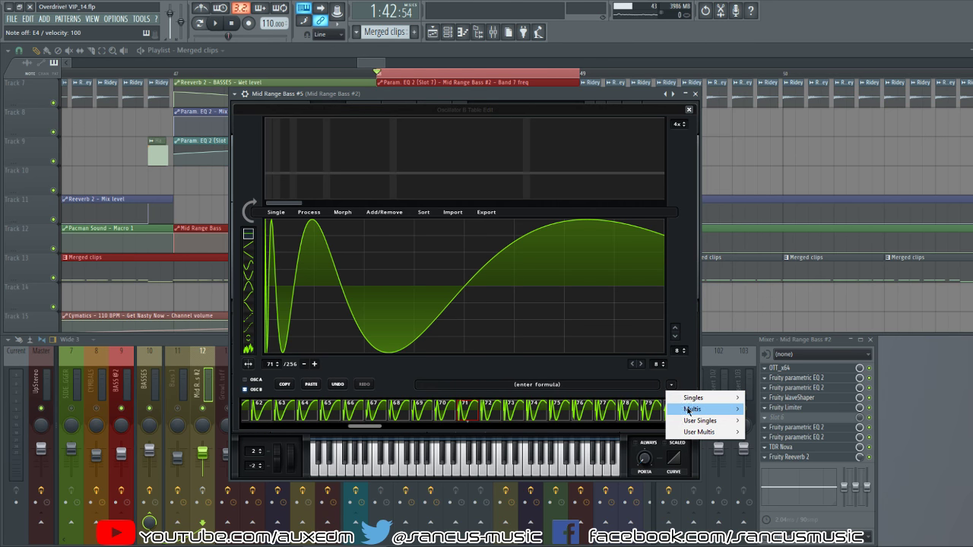
{"action": "mouse_move", "coordinate": [698, 414]}
{"action": "left_click", "coordinate": [858, 118]}
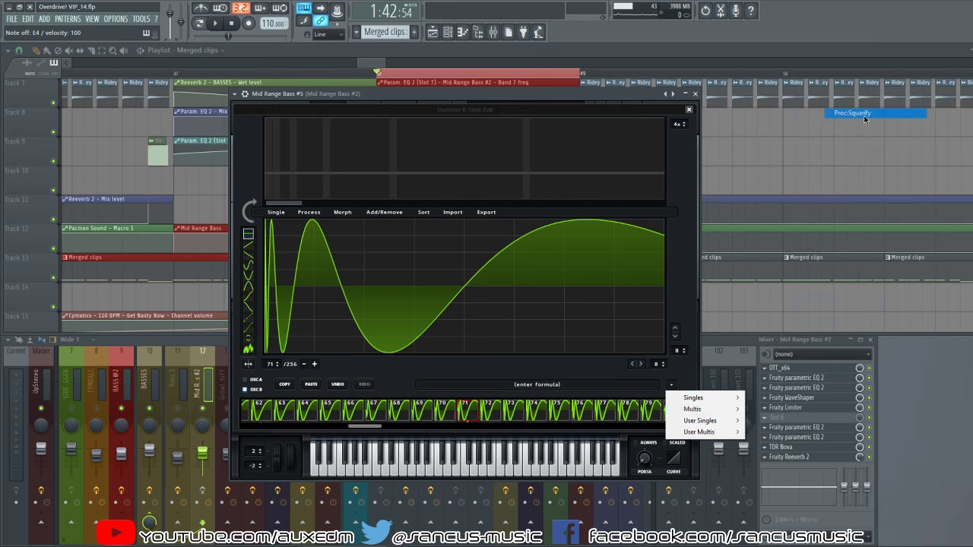
{"action": "left_click", "coordinate": [689, 111]}
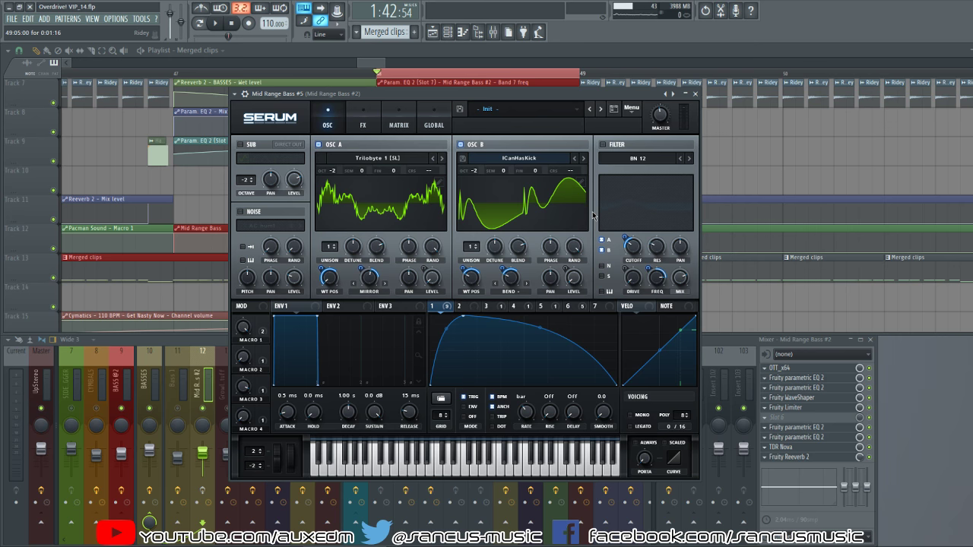
Step: Audition notes with Oscillator B's processed wavetable and turn the oscillator off and back on
{"action": "key", "text": "c"}
{"action": "key", "text": "c"}
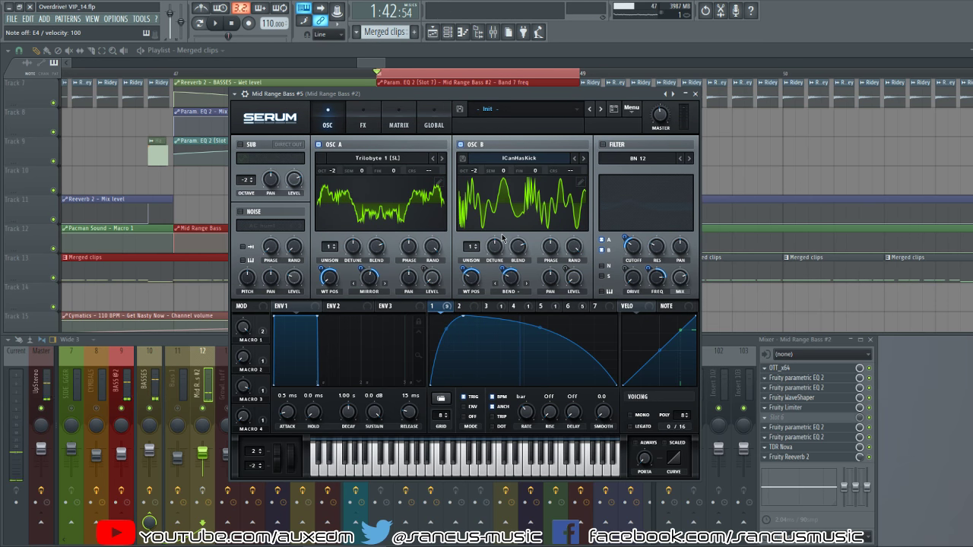
{"action": "left_click", "coordinate": [460, 144]}
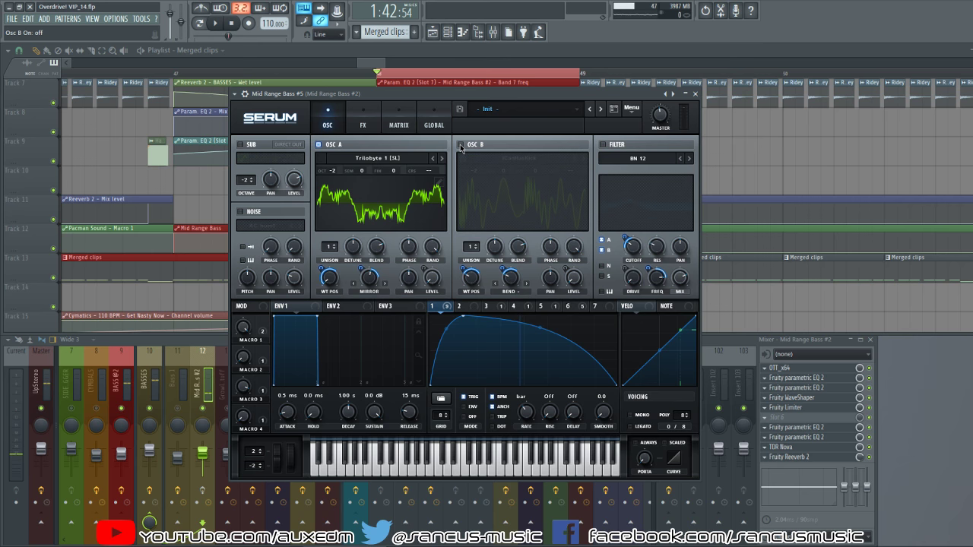
{"action": "left_click", "coordinate": [460, 144]}
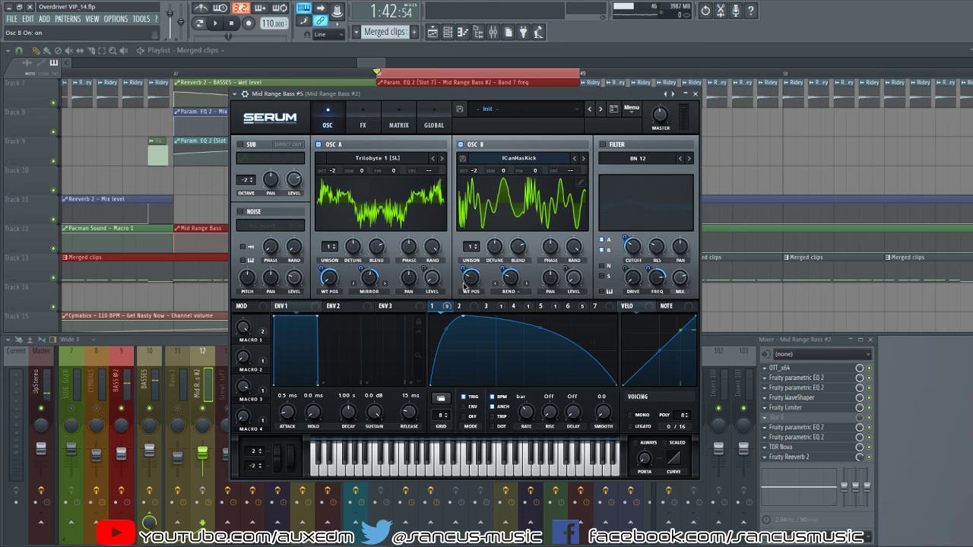
{"action": "mouse_move", "coordinate": [464, 288]}
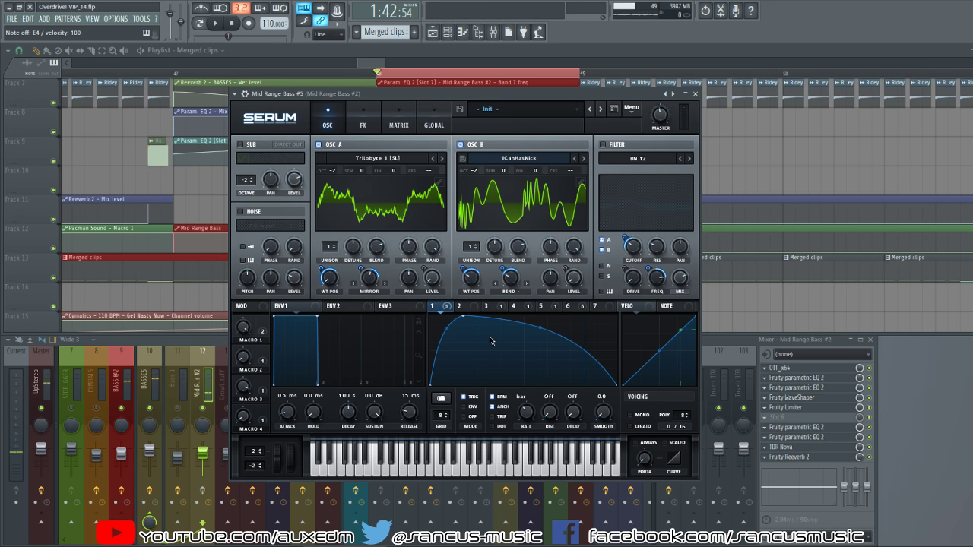
Step: Compare Oscillator B's sound with the warp mode Off and restore the Bend - mode
{"action": "left_click", "coordinate": [510, 296]}
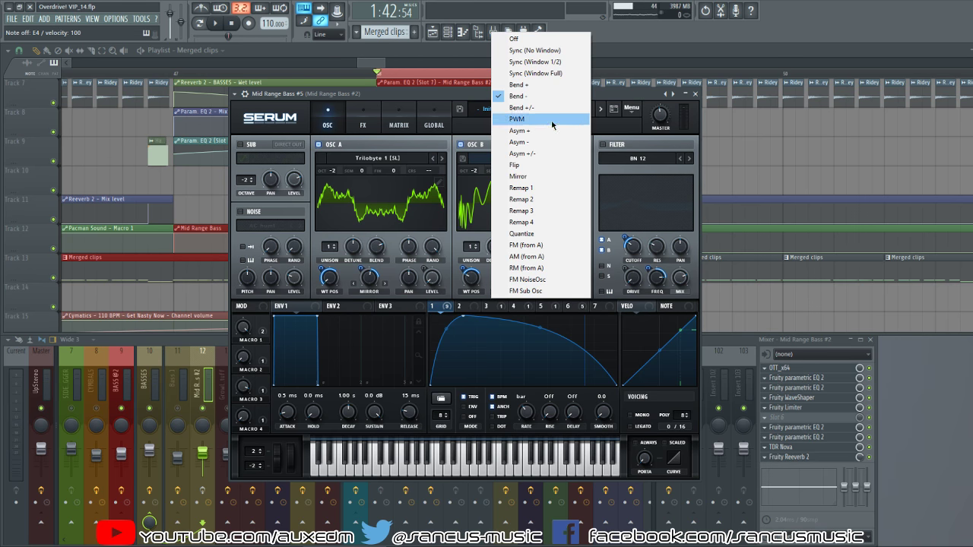
{"action": "left_click", "coordinate": [512, 298]}
{"action": "left_click", "coordinate": [513, 298]}
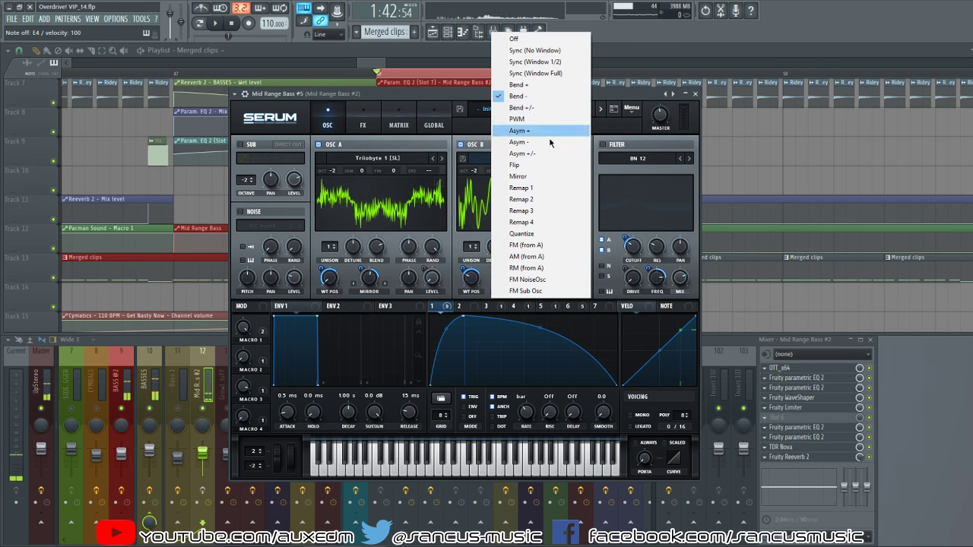
{"action": "left_click", "coordinate": [504, 35]}
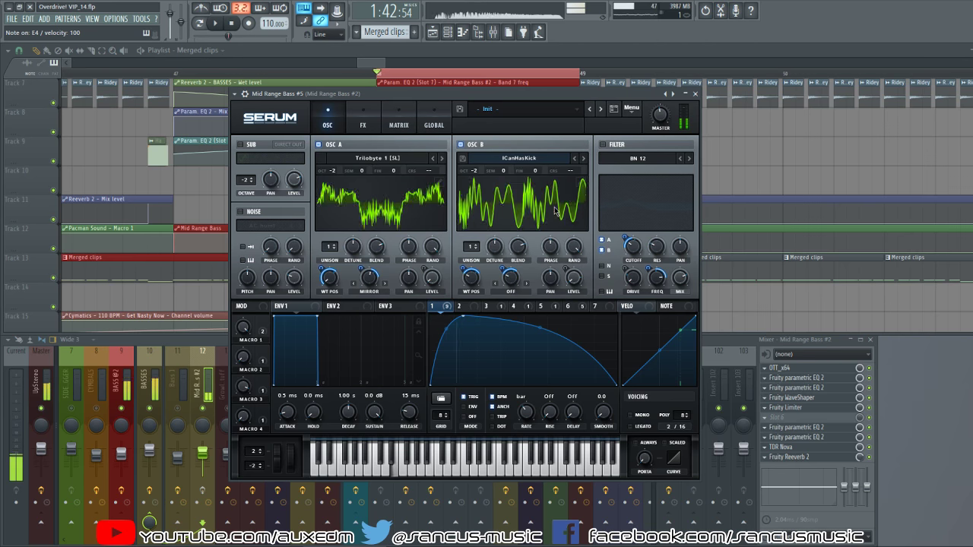
{"action": "left_click", "coordinate": [516, 293]}
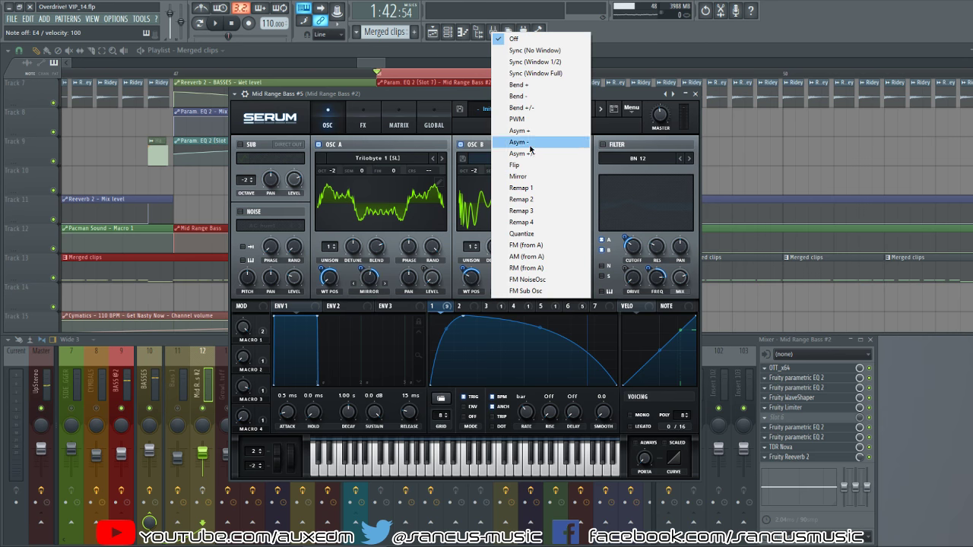
{"action": "left_click", "coordinate": [525, 96]}
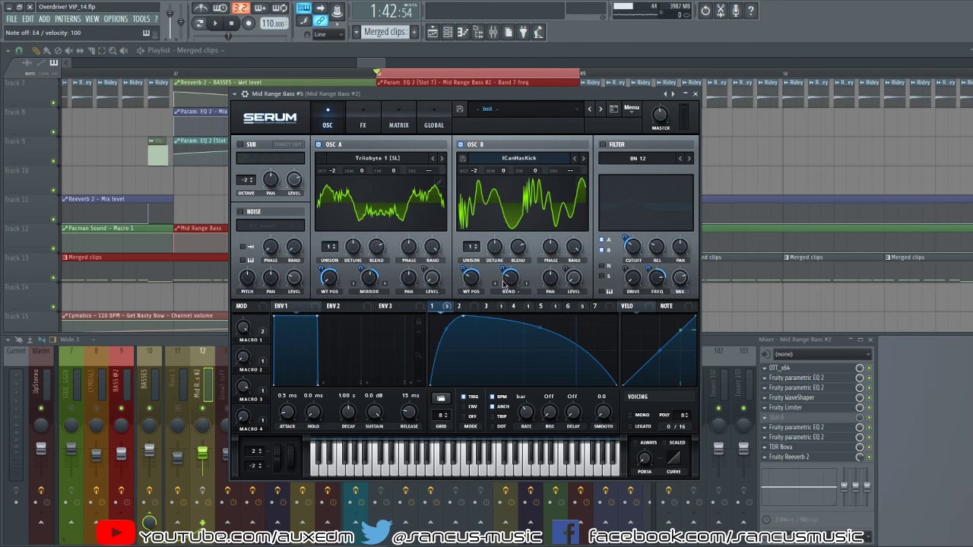
Step: Examine which controls LFO 6 and LFO 1 modulate and try Macro 3, which drives LFO 6's rate
{"action": "left_click", "coordinate": [567, 305]}
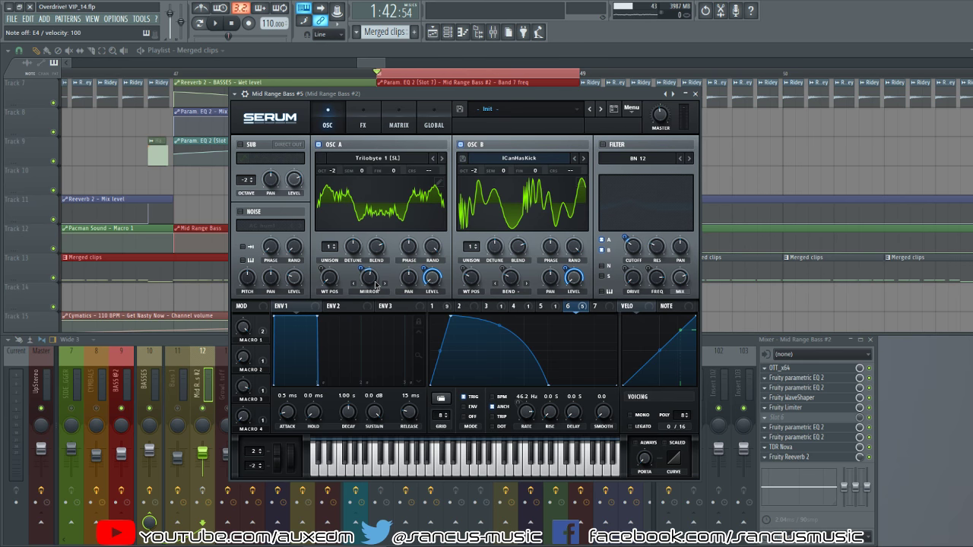
{"action": "mouse_move", "coordinate": [375, 285]}
{"action": "left_click", "coordinate": [433, 306]}
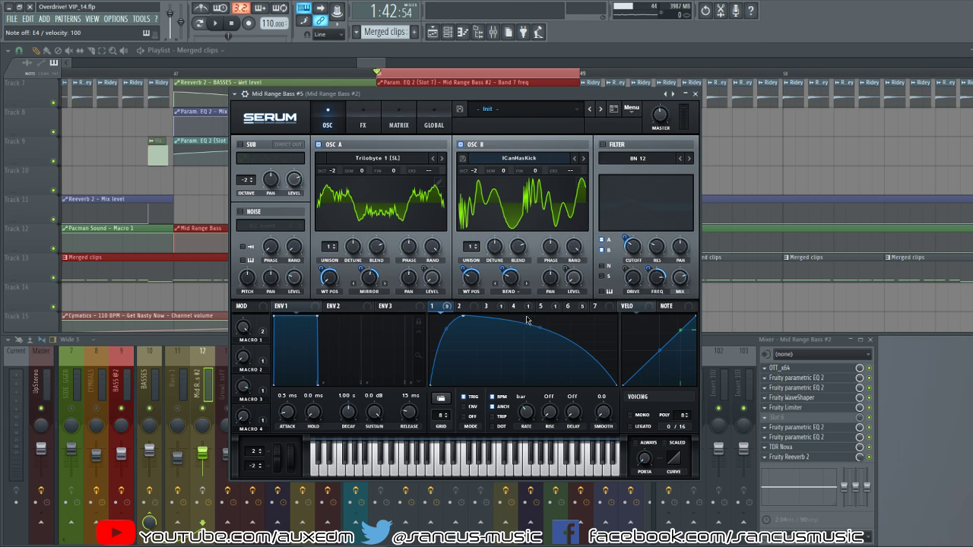
{"action": "left_click", "coordinate": [572, 307]}
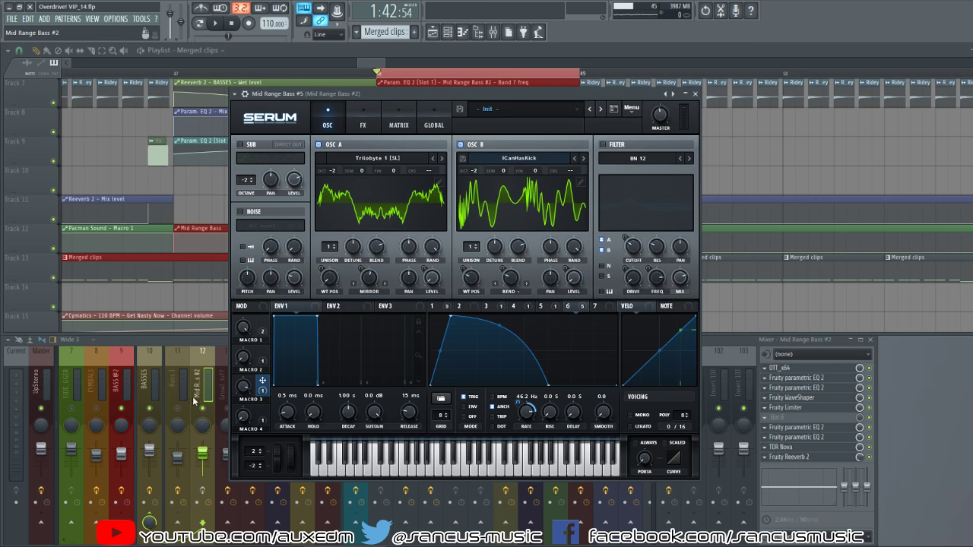
{"action": "left_click_drag", "start_coordinate": [226, 440], "coordinate": [233, 351]}
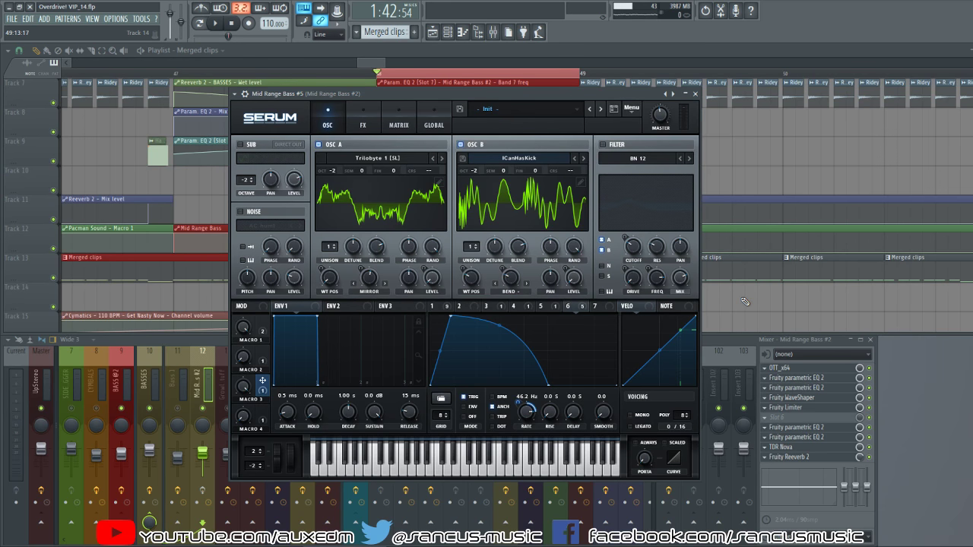
Step: Play the selected playlist range from bar 48 and reopen the Mid Range Bass #5 instrument
{"action": "left_click", "coordinate": [419, 80]}
{"action": "key", "text": "space"}
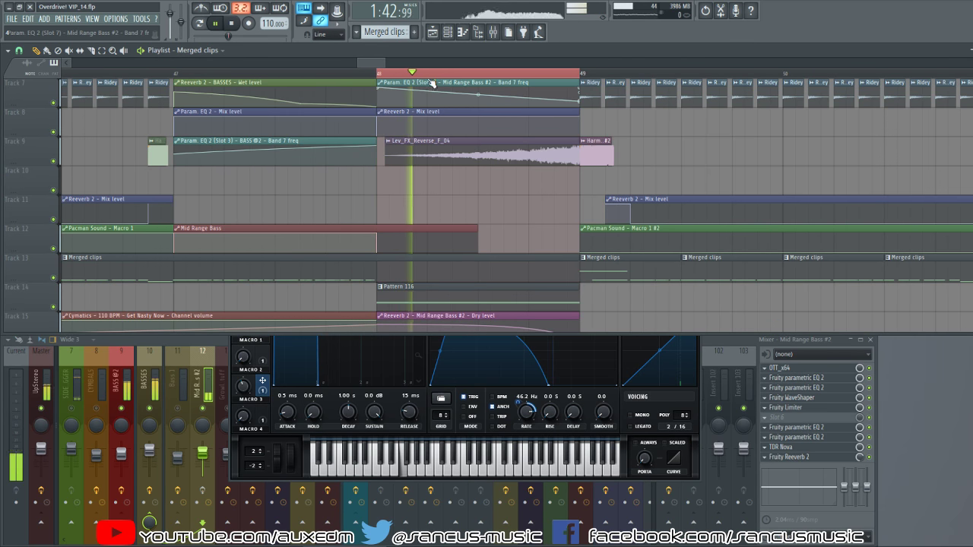
{"action": "key", "text": "space"}
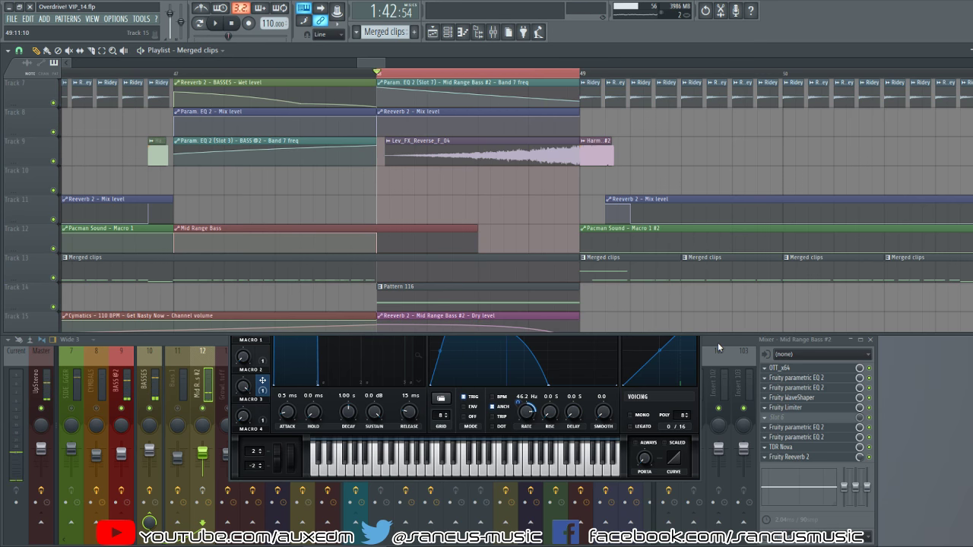
{"action": "left_click", "coordinate": [717, 341]}
{"action": "left_click", "coordinate": [450, 32]}
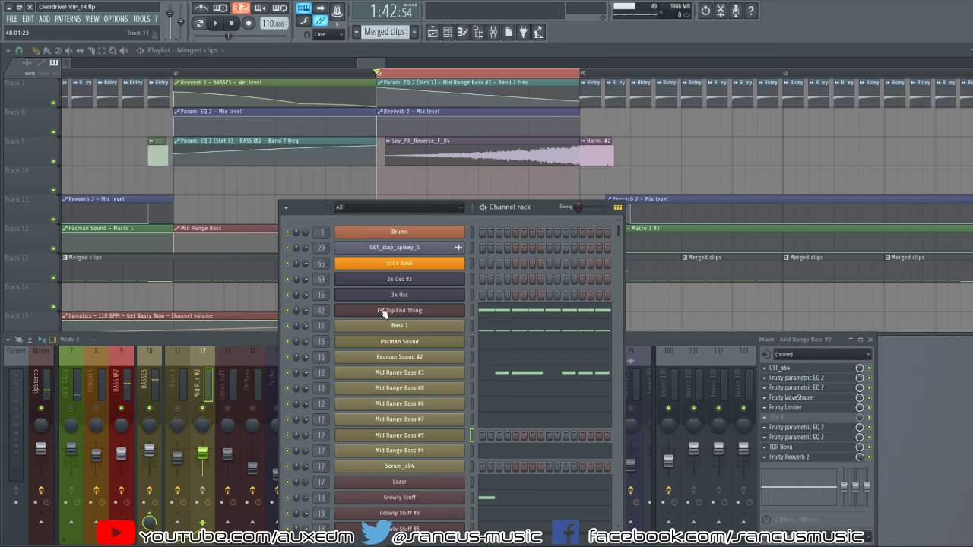
{"action": "left_click", "coordinate": [428, 438]}
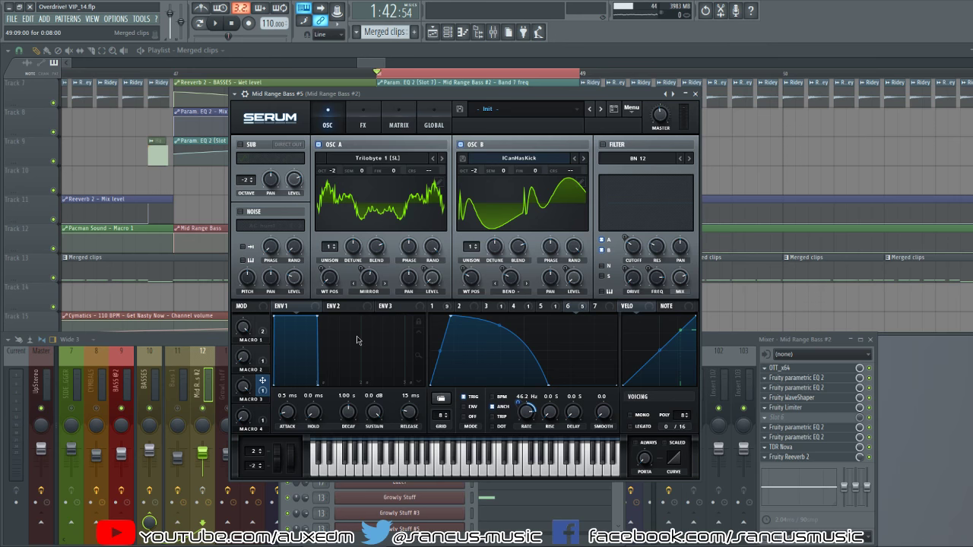
Step: Examine the shapes and rates of LFOs 1 to 7
{"action": "left_click", "coordinate": [467, 307]}
{"action": "left_click", "coordinate": [439, 307]}
{"action": "left_click", "coordinate": [491, 308]}
{"action": "left_click", "coordinate": [516, 307]}
{"action": "left_click", "coordinate": [543, 307]}
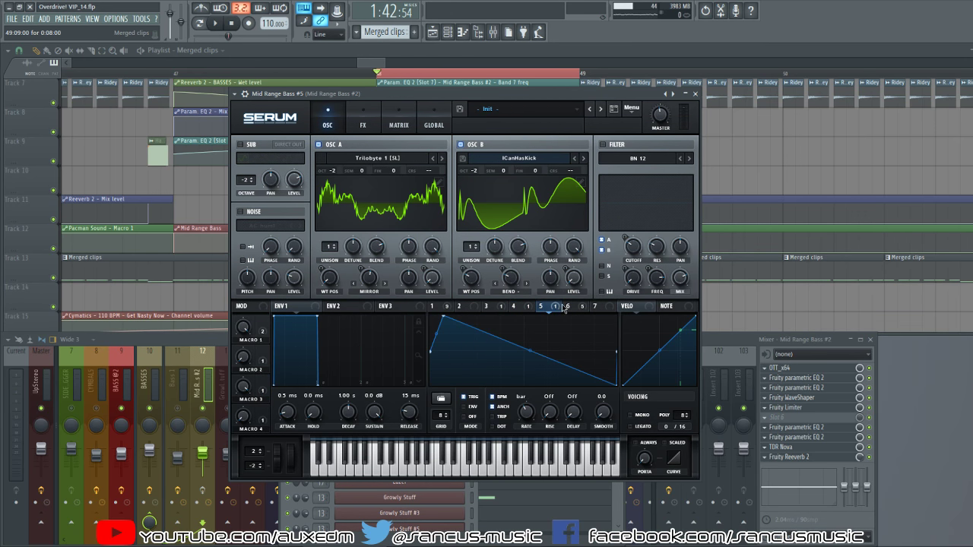
{"action": "left_click", "coordinate": [521, 306]}
{"action": "left_click", "coordinate": [567, 307]}
{"action": "left_click", "coordinate": [595, 306]}
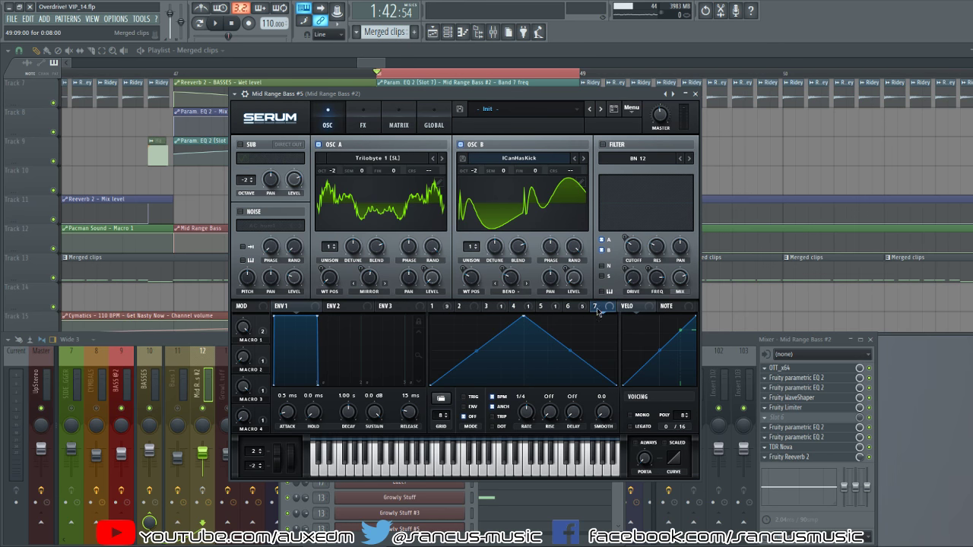
Step: Turn on the BN 12 filter and view the Fruity parametric EQ 2 curve on mixer Insert 20
{"action": "left_click", "coordinate": [602, 144]}
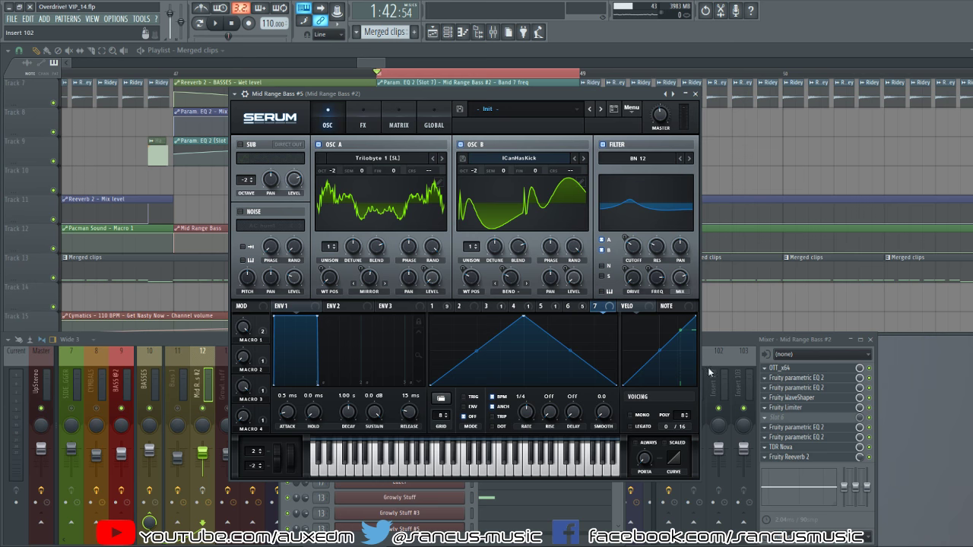
{"action": "left_click", "coordinate": [725, 344]}
{"action": "left_click", "coordinate": [448, 378]}
{"action": "left_click", "coordinate": [374, 379]}
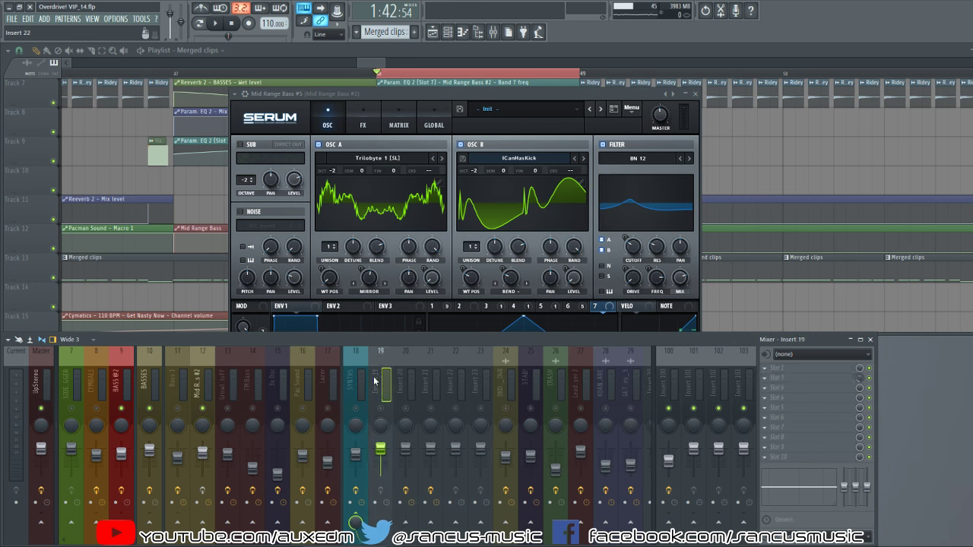
{"action": "left_click", "coordinate": [403, 380]}
{"action": "left_click", "coordinate": [796, 378]}
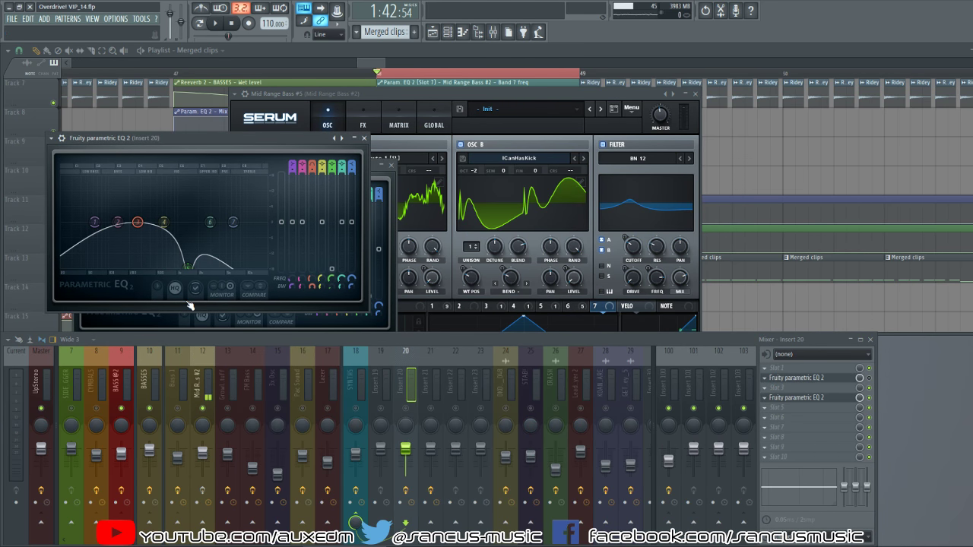
{"action": "left_click", "coordinate": [685, 255]}
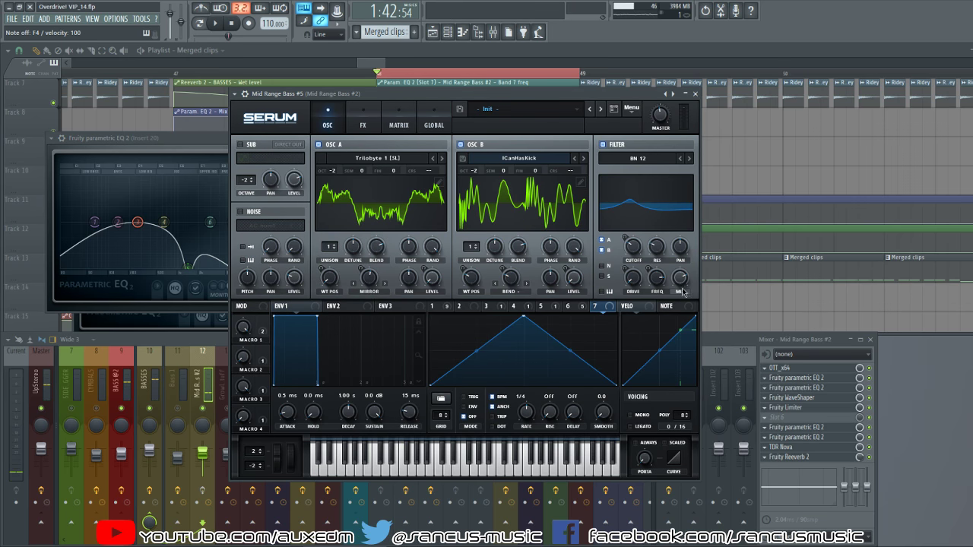
Step: Compare the filter at 100% Mix with a partial blend, and audition it while viewing LFO 1's modulation of the filter
{"action": "left_click_drag", "start_coordinate": [683, 253], "coordinate": [683, 223]}
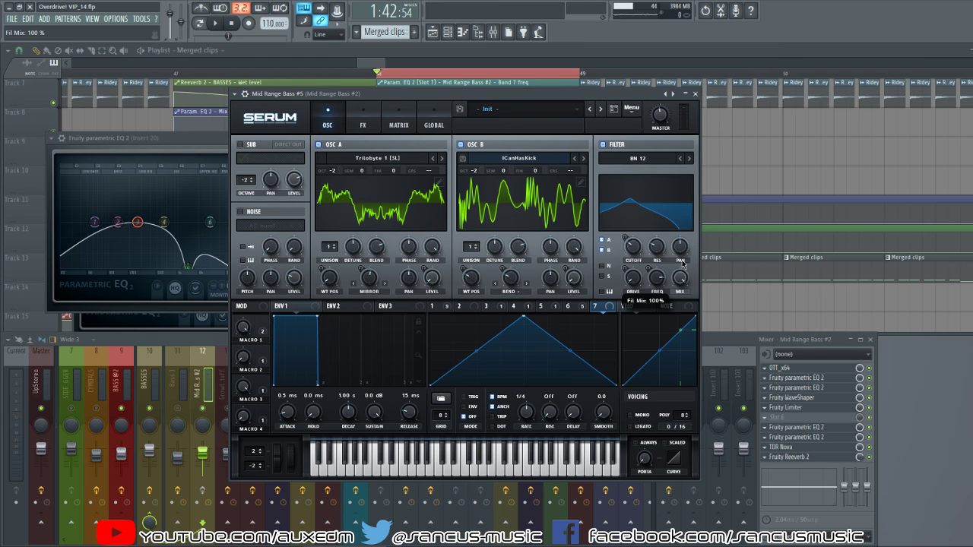
{"action": "left_click_drag", "start_coordinate": [681, 279], "coordinate": [674, 292]}
{"action": "key", "text": "v"}
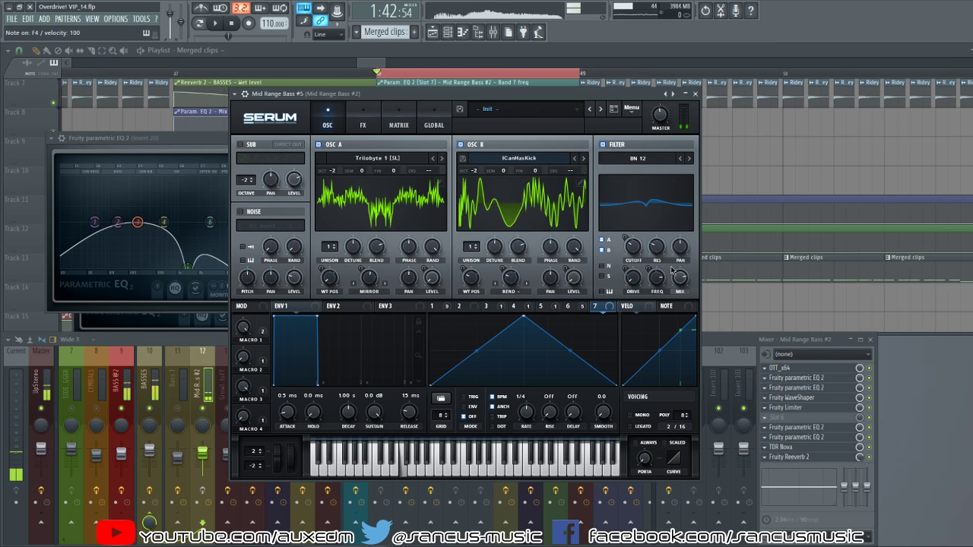
{"action": "left_click", "coordinate": [433, 307]}
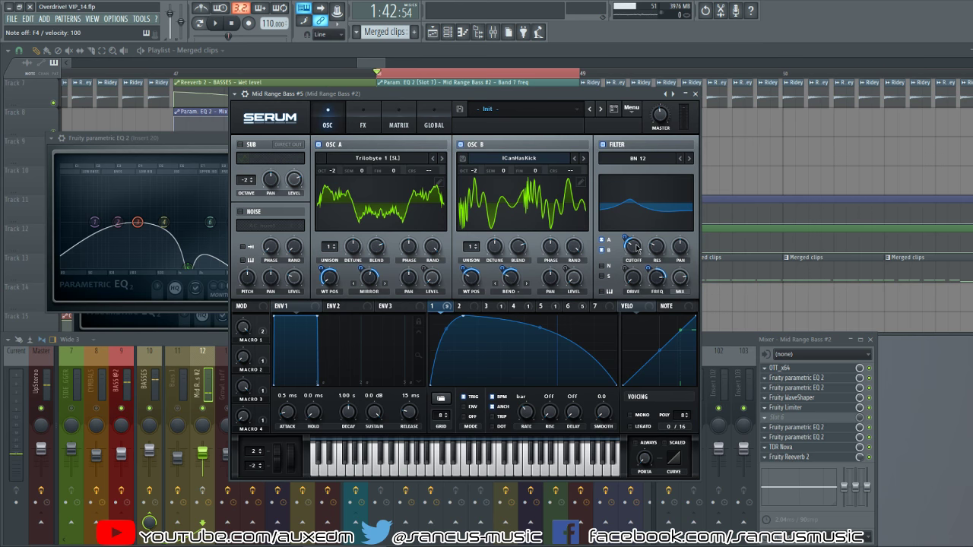
{"action": "key", "text": "v"}
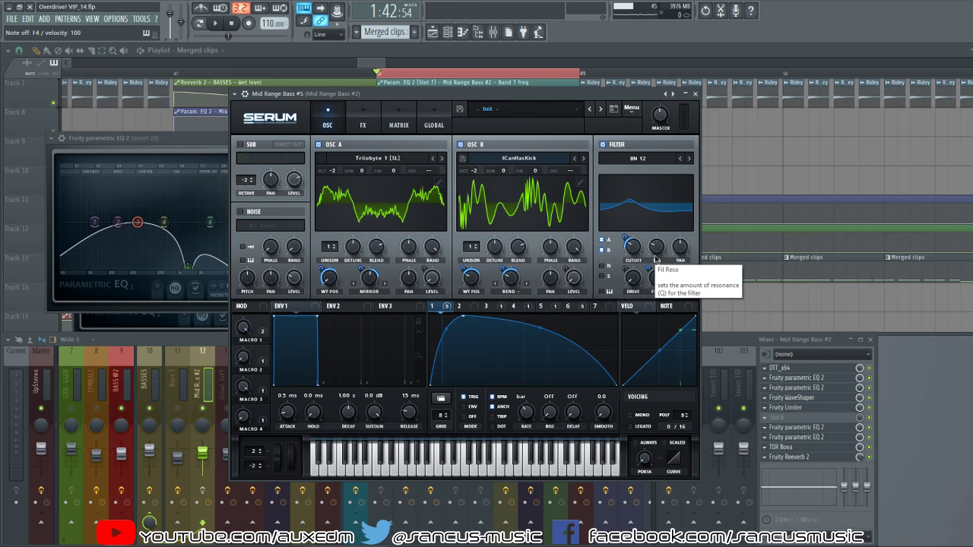
Step: Set Macro 3 to 90% with LFO 6's level modulation shown, and view LFO 1 and LFO 2
{"action": "left_click", "coordinate": [567, 307]}
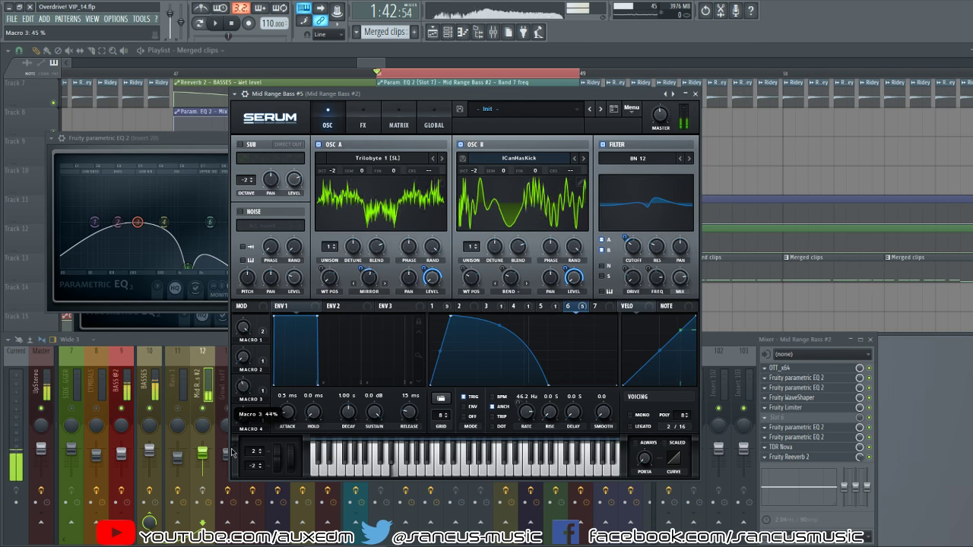
{"action": "left_click_drag", "start_coordinate": [238, 415], "coordinate": [236, 401]}
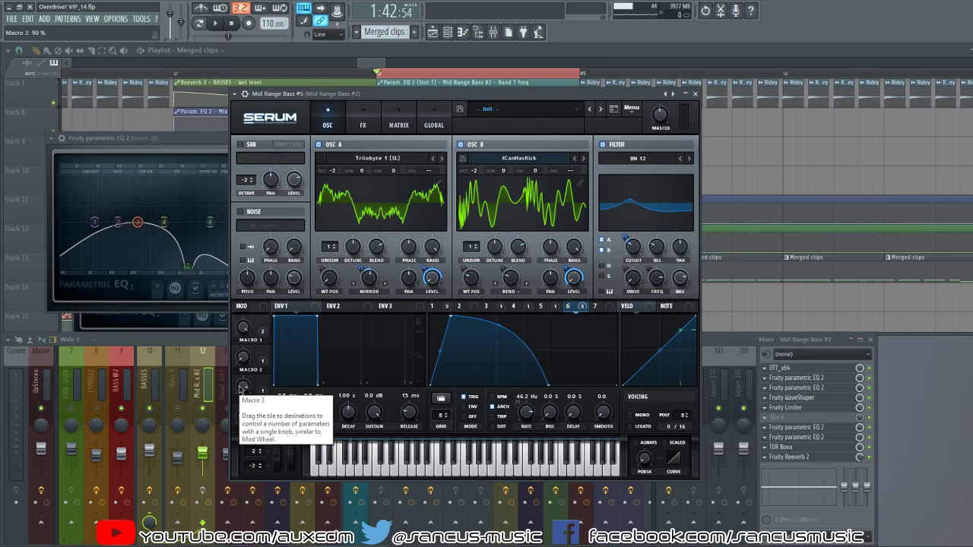
{"action": "left_click", "coordinate": [446, 307]}
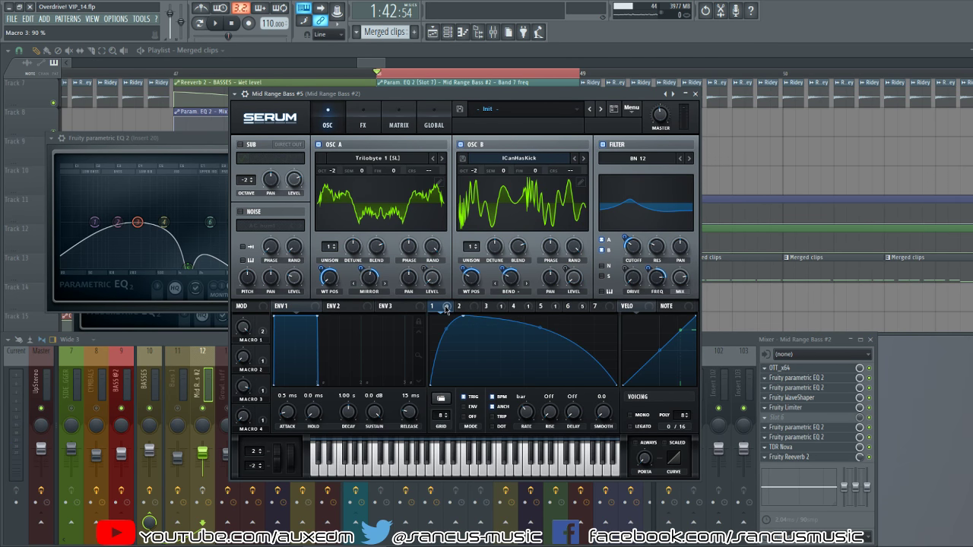
{"action": "left_click", "coordinate": [459, 307]}
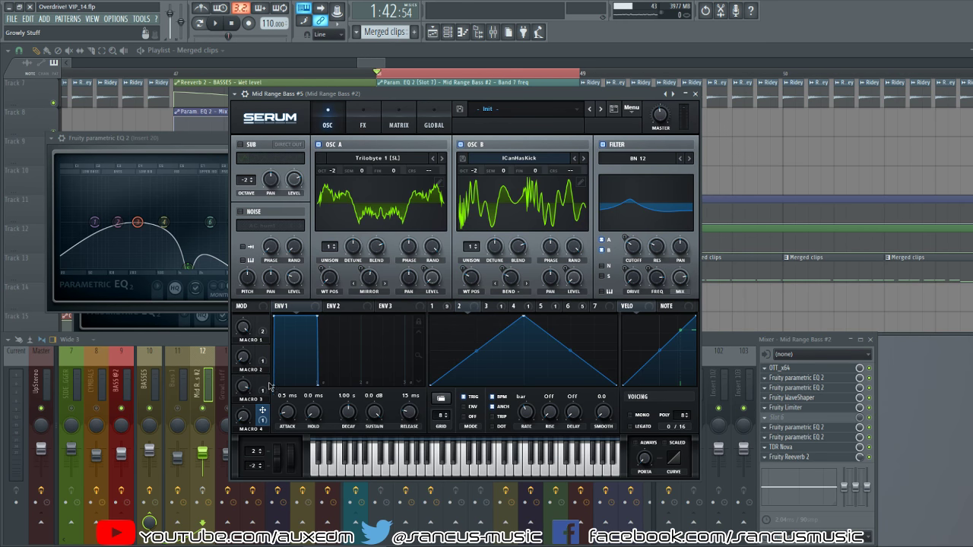
Step: Audition Macro 1, turn on the Hyper/Dimension effect, and compare the sound with the effect bypassed
{"action": "left_click_drag", "start_coordinate": [244, 327], "coordinate": [246, 348]}
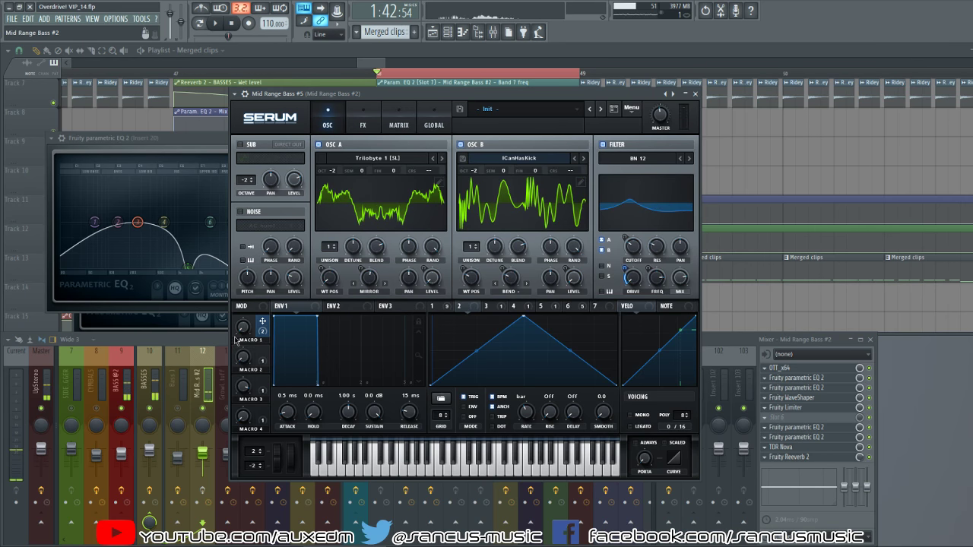
{"action": "left_click", "coordinate": [370, 115]}
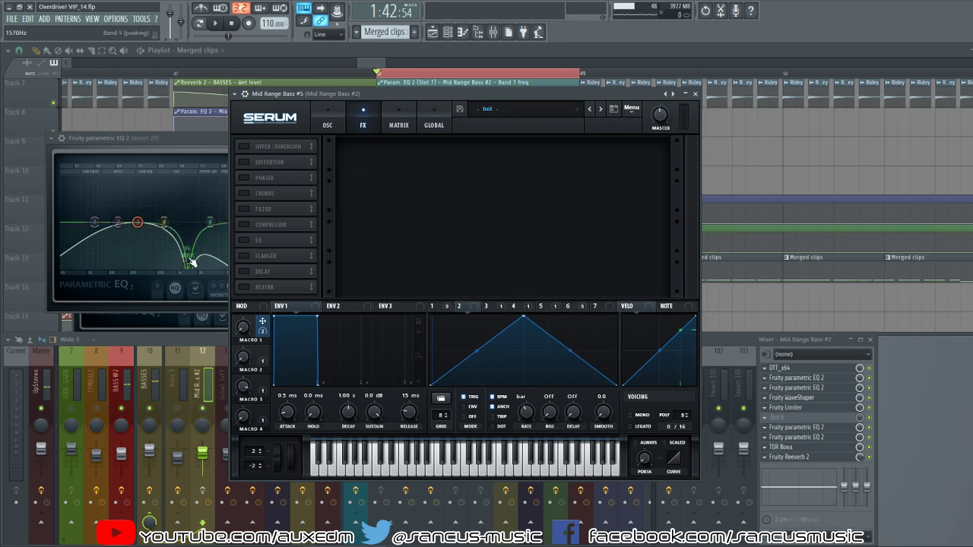
{"action": "left_click", "coordinate": [243, 147]}
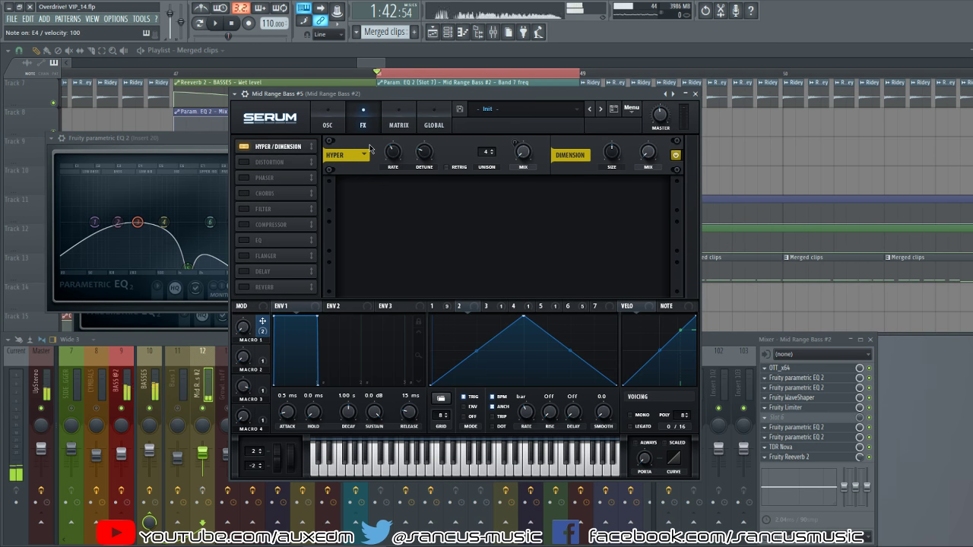
{"action": "left_click", "coordinate": [243, 147]}
{"action": "left_click", "coordinate": [244, 147]}
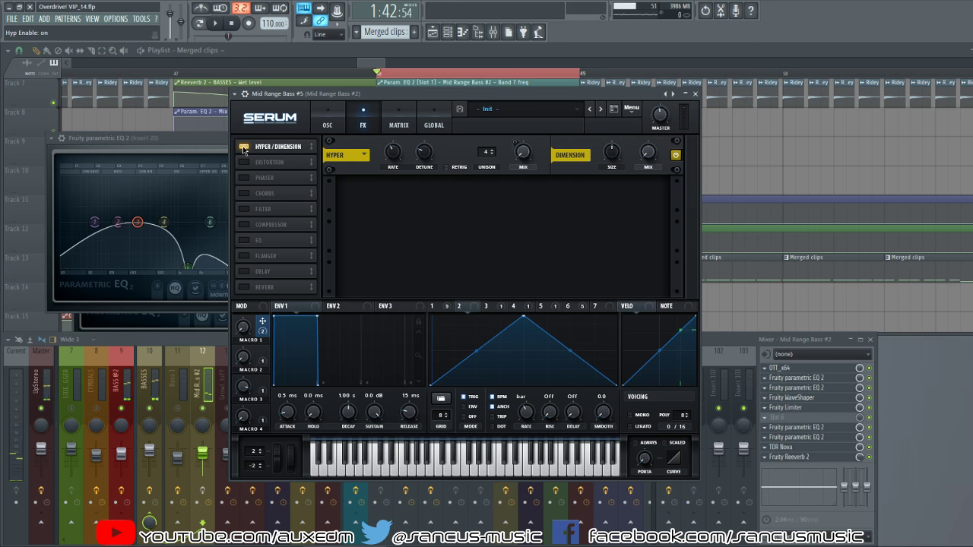
{"action": "left_click", "coordinate": [327, 120]}
{"action": "left_click", "coordinate": [360, 121]}
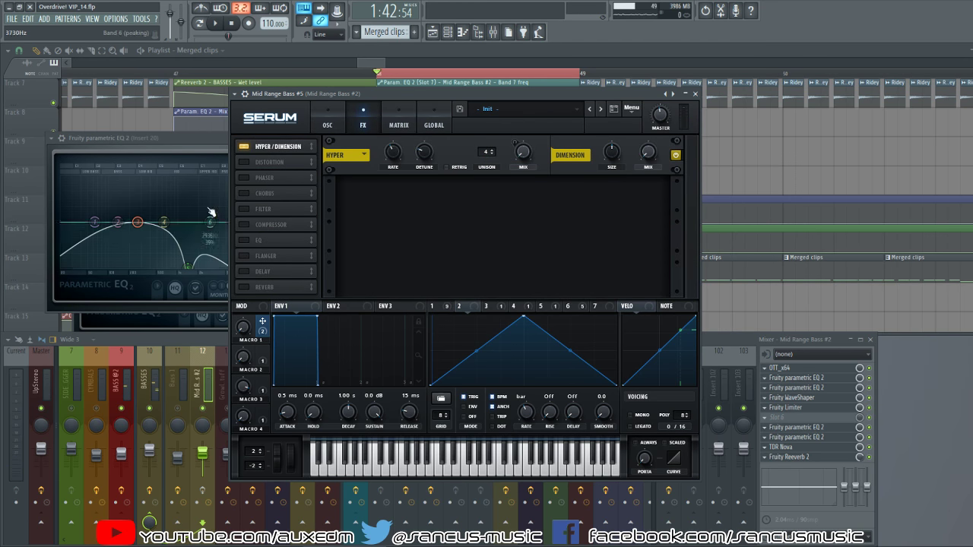
Step: With LFO 6 shown, audition the Hyper mix unmodulated at 79%, and reassign LFO 6 to it
{"action": "left_click", "coordinate": [458, 306]}
{"action": "left_click", "coordinate": [569, 307]}
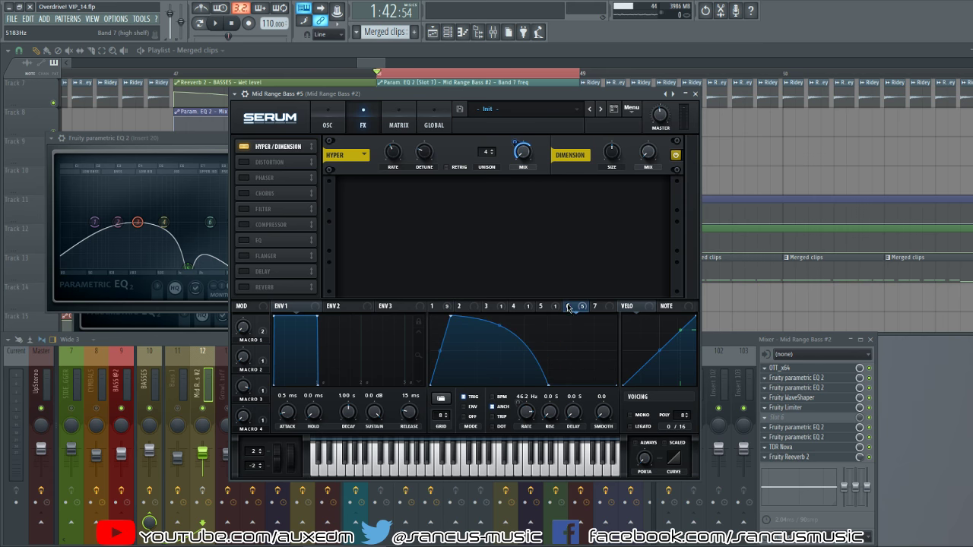
{"action": "right_click", "coordinate": [522, 158]}
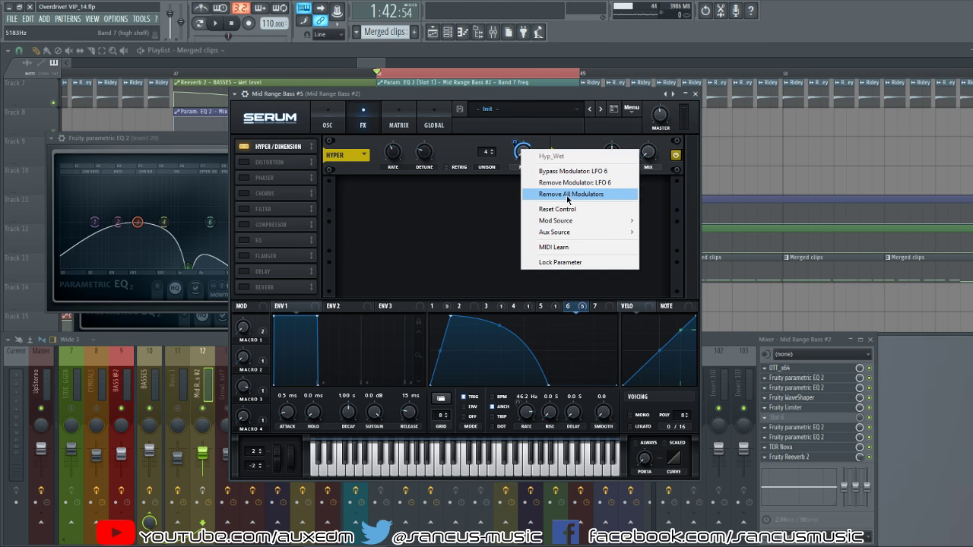
{"action": "left_click", "coordinate": [576, 194]}
{"action": "left_click_drag", "start_coordinate": [532, 69], "coordinate": [527, 89]}
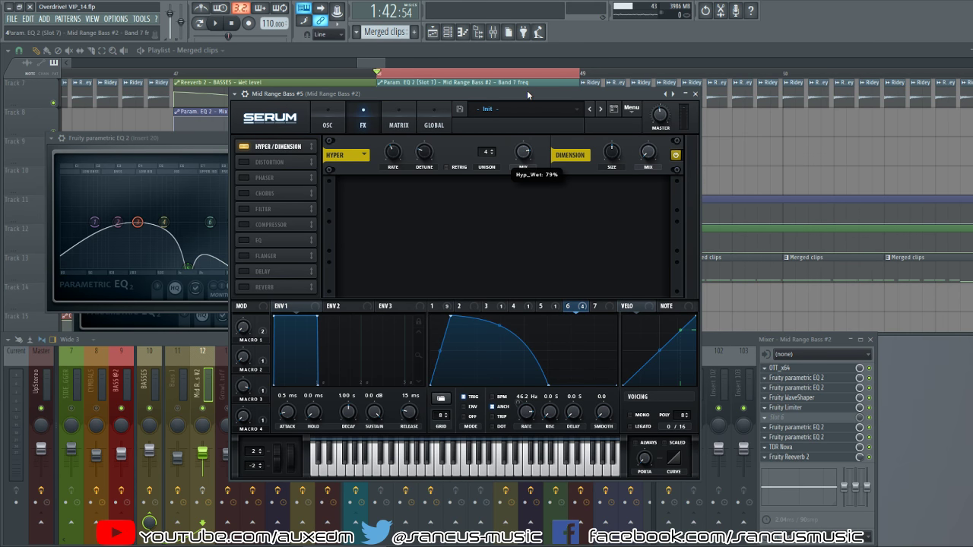
{"action": "key", "text": "c"}
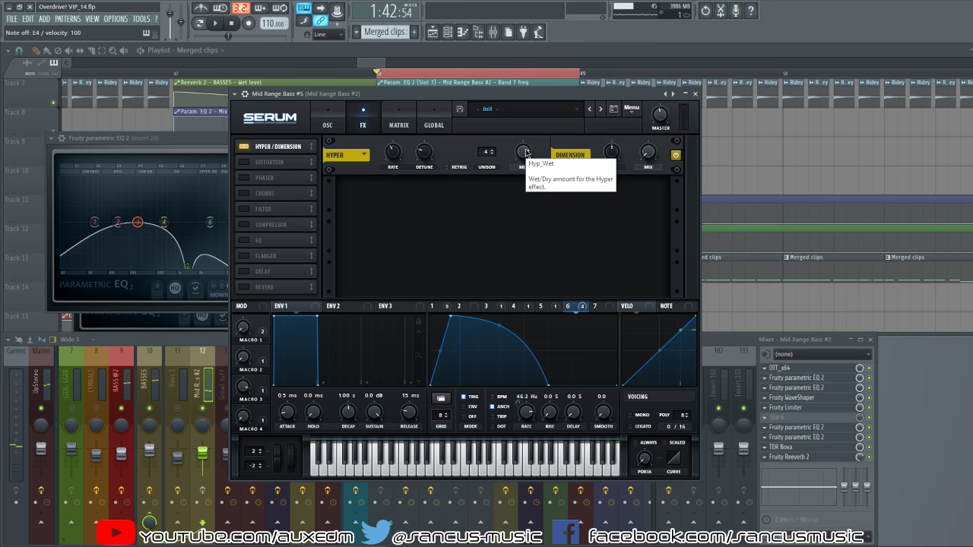
{"action": "left_click_drag", "start_coordinate": [574, 314], "coordinate": [514, 165]}
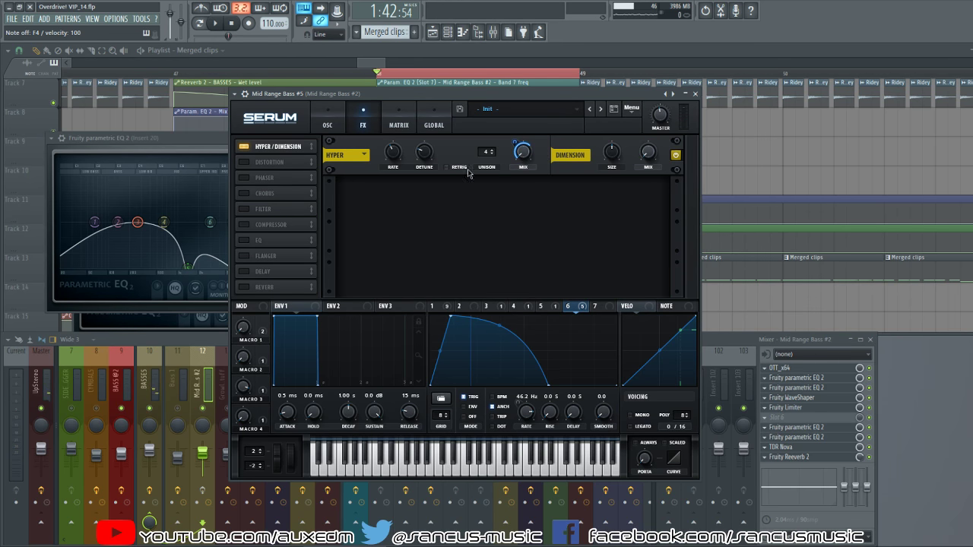
Step: Turn on the HardClip distortion effect and compare the sound with it bypassed
{"action": "left_click", "coordinate": [245, 162]}
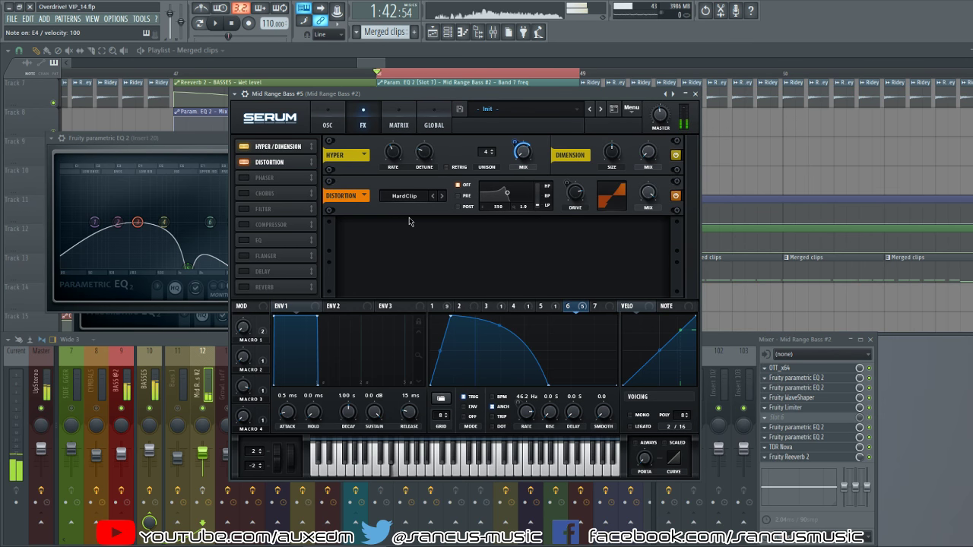
{"action": "left_click", "coordinate": [244, 163]}
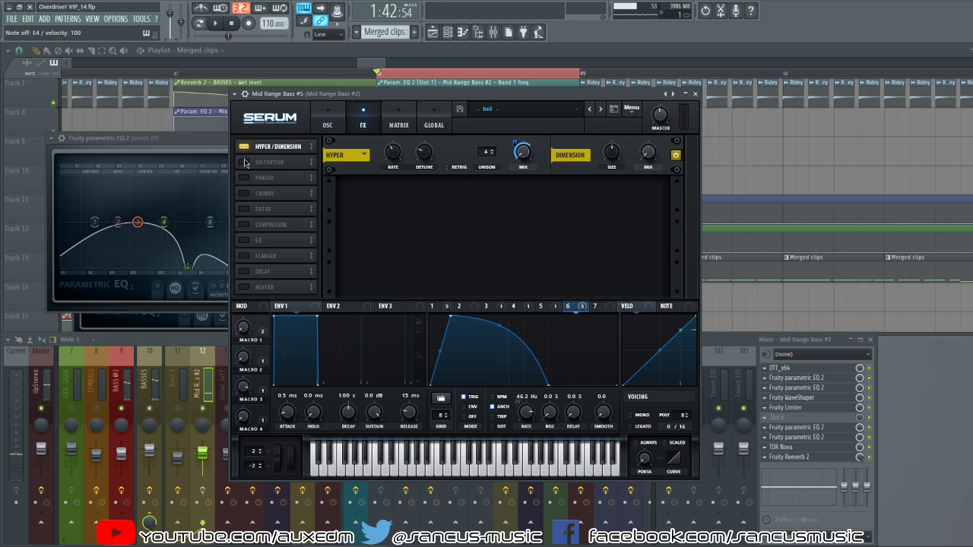
{"action": "left_click", "coordinate": [244, 164]}
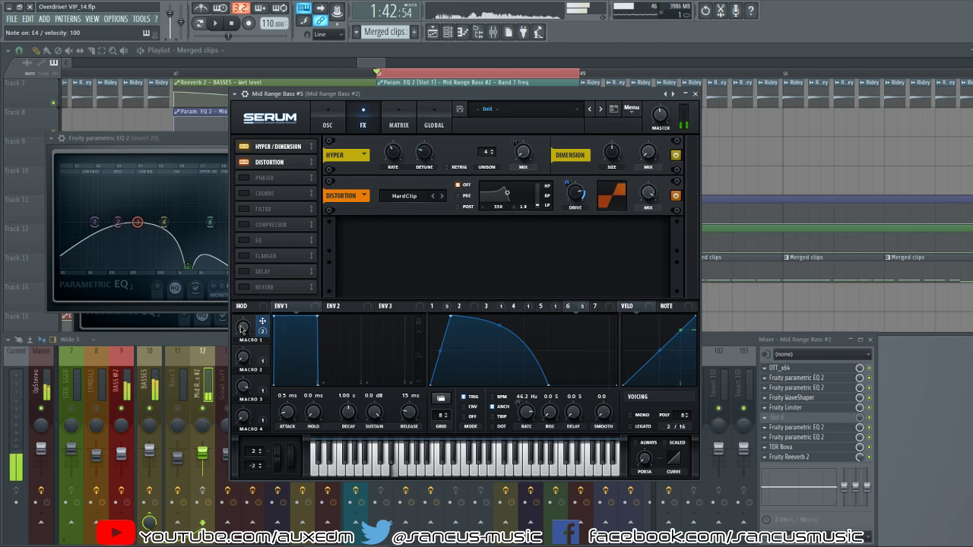
Step: Sweep Macro 1 to hear its effect on the distortion drive, and audition it at 100%
{"action": "left_click_drag", "start_coordinate": [243, 327], "coordinate": [273, 196]}
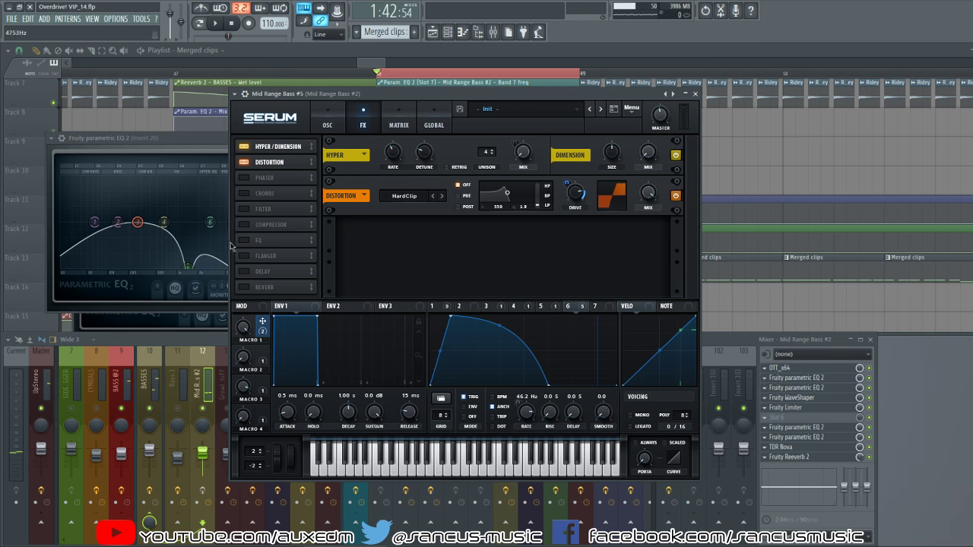
{"action": "left_click_drag", "start_coordinate": [243, 327], "coordinate": [174, 466]}
{"action": "key", "text": "v"}
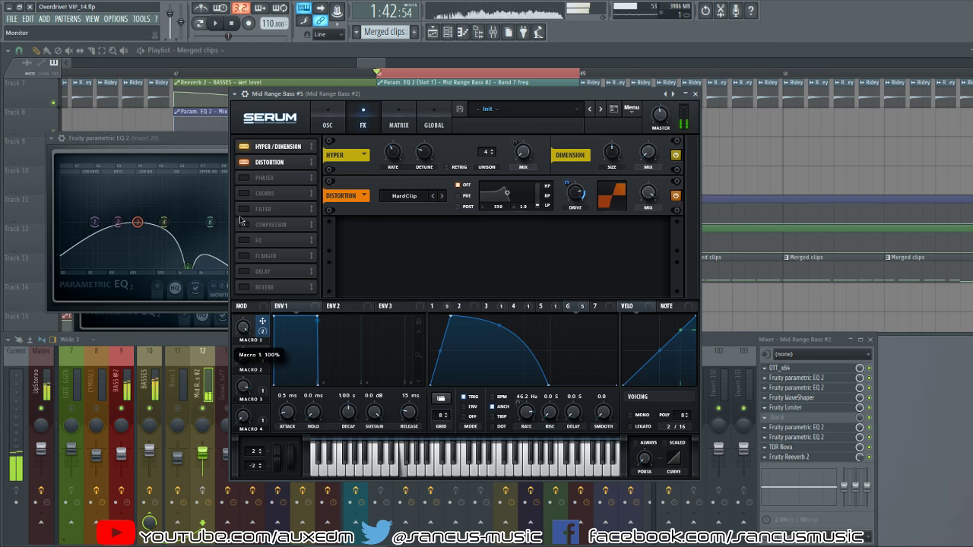
Step: Turn on the Phaser, audition a 7.94 Hz rate, 72% depth, 100 Hz frequency and different mix amounts, and restore its settings
{"action": "left_click", "coordinate": [259, 177]}
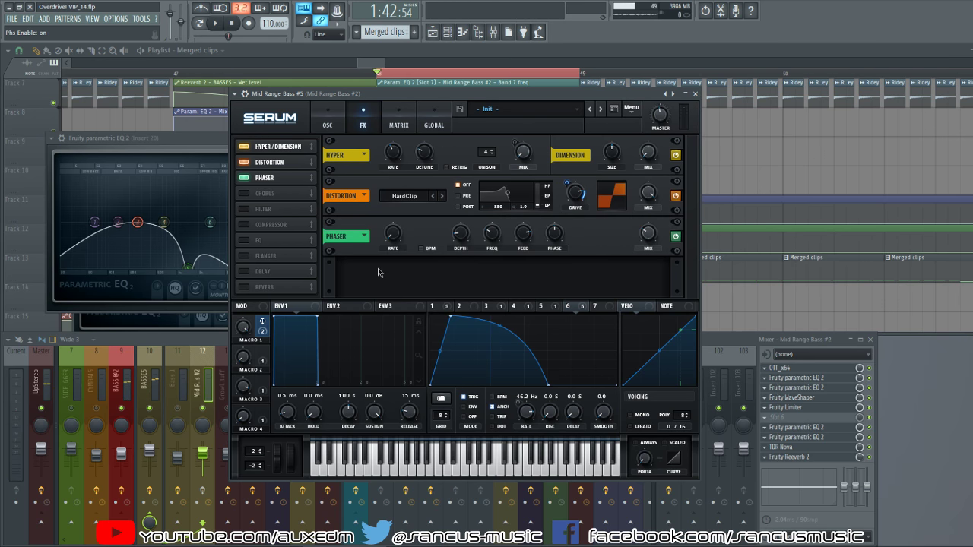
{"action": "right_click", "coordinate": [390, 238]}
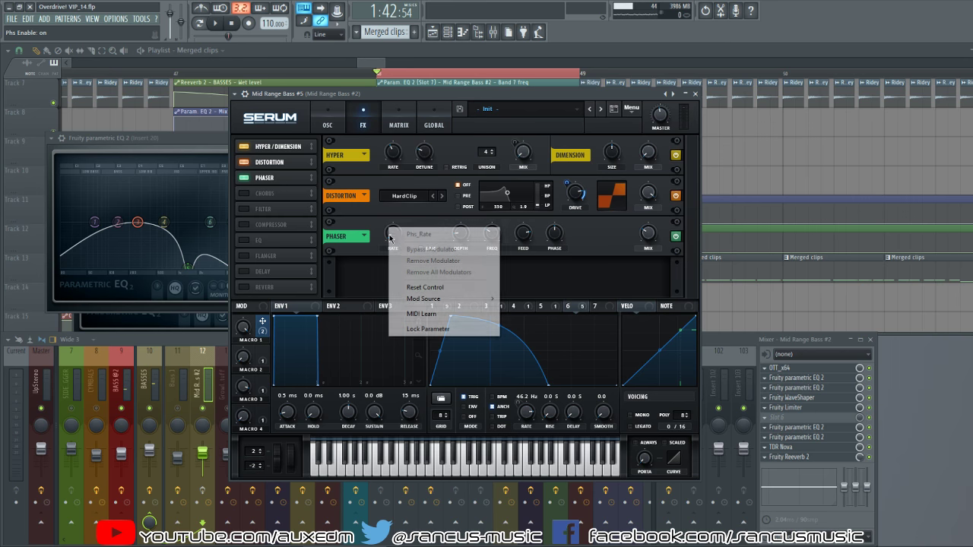
{"action": "key", "text": "Escape"}
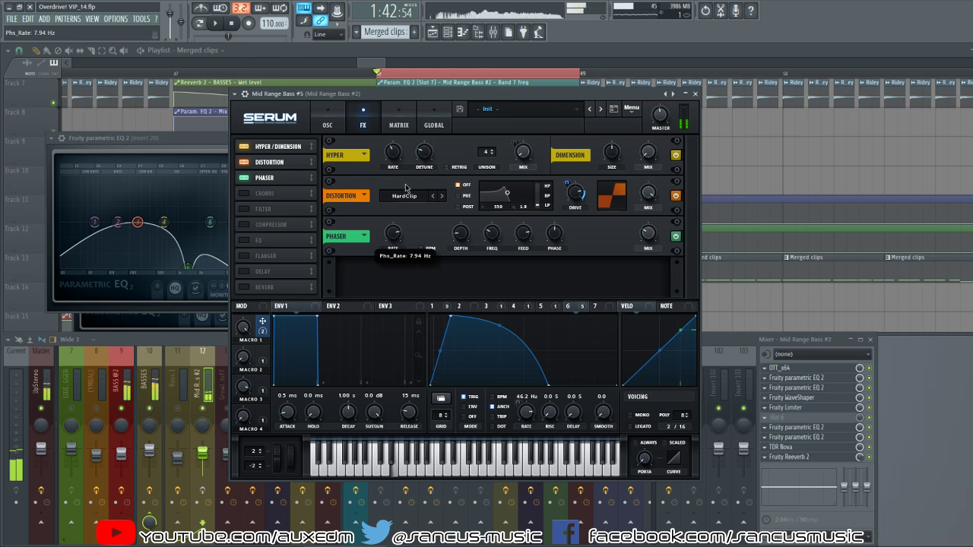
{"action": "key", "text": "space"}
{"action": "left_click_drag", "start_coordinate": [392, 241], "coordinate": [395, 223]}
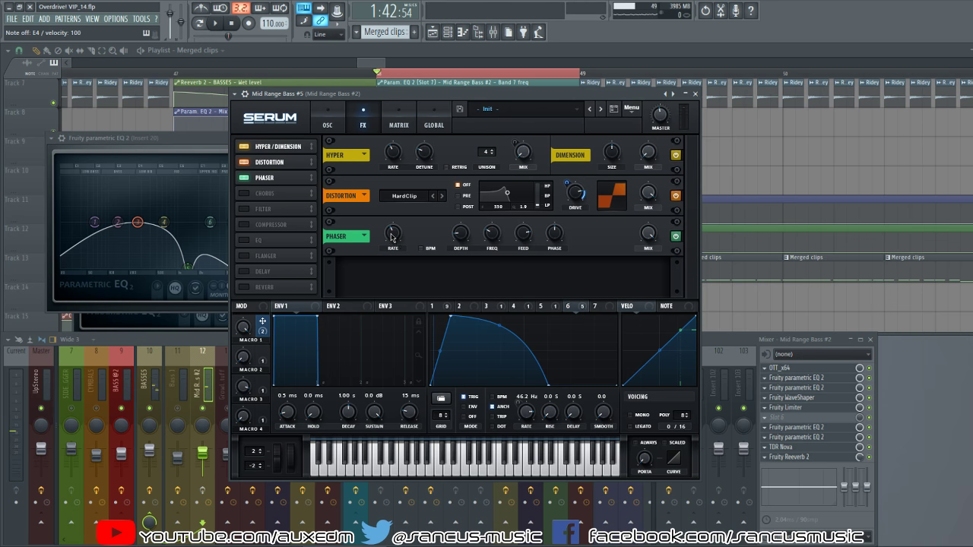
{"action": "left_click_drag", "start_coordinate": [392, 237], "coordinate": [374, 277]}
{"action": "left_click_drag", "start_coordinate": [493, 236], "coordinate": [475, 181]}
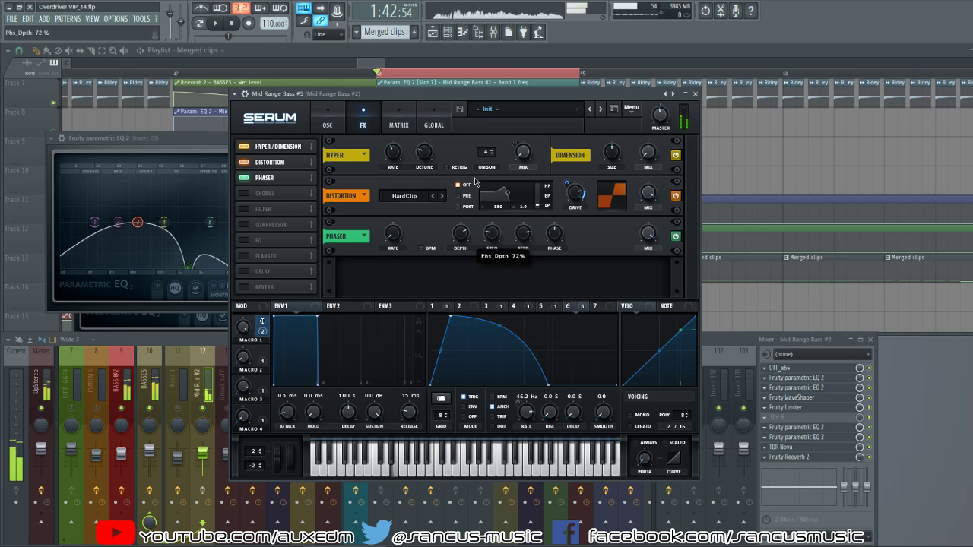
{"action": "left_click_drag", "start_coordinate": [487, 231], "coordinate": [487, 273]}
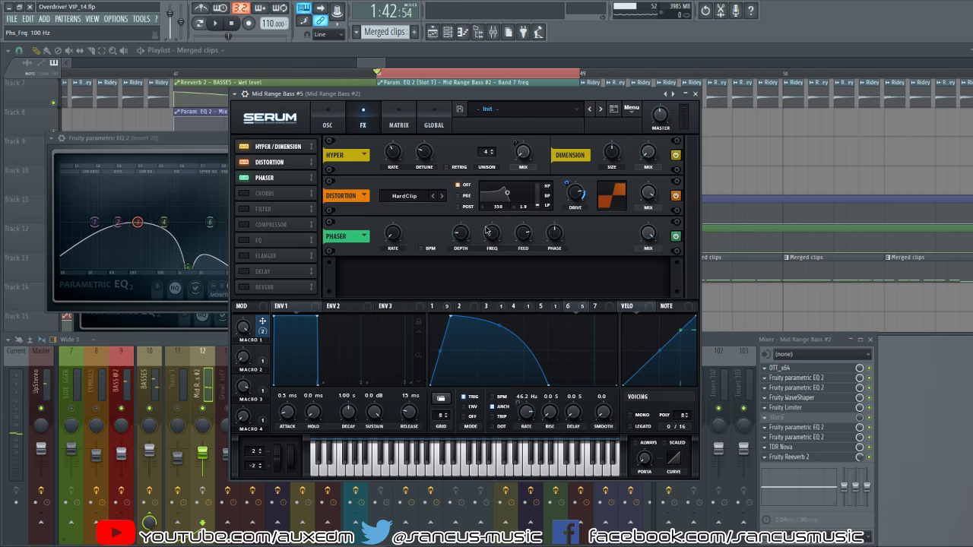
{"action": "mouse_move", "coordinate": [491, 231]}
{"action": "left_mouse_down"}
{"action": "mouse_move", "coordinate": [489, 217]}
{"action": "mouse_move", "coordinate": [491, 237]}
{"action": "left_mouse_up"}
{"action": "left_click_drag", "start_coordinate": [617, 278], "coordinate": [616, 270]}
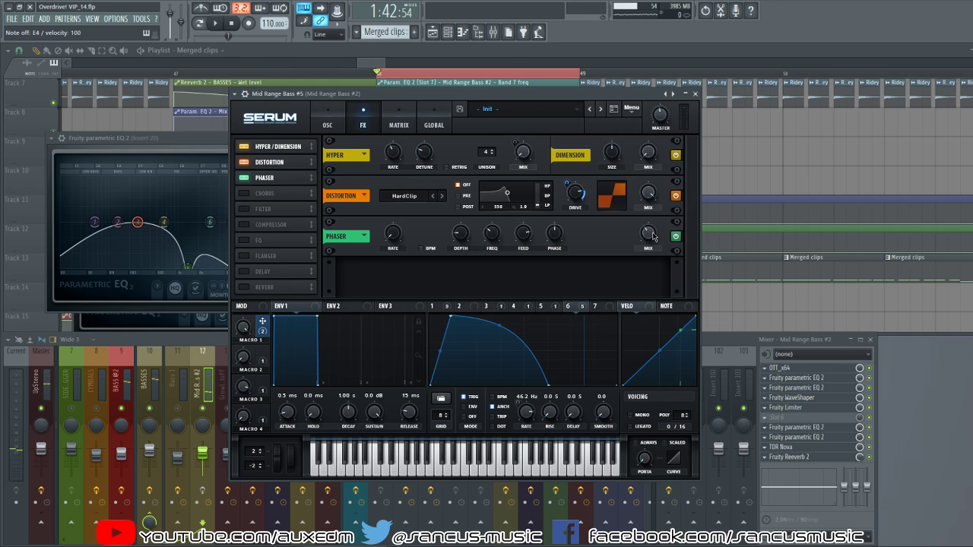
Step: Turn on the Chorus, compare the sound with it bypassed, and set its mix to 31%
{"action": "left_click", "coordinate": [246, 194]}
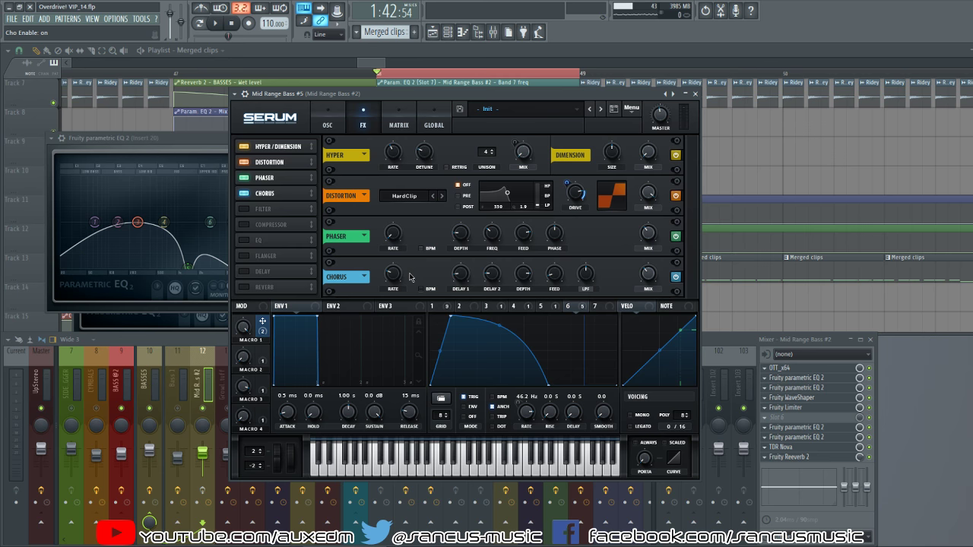
{"action": "key", "text": "c"}
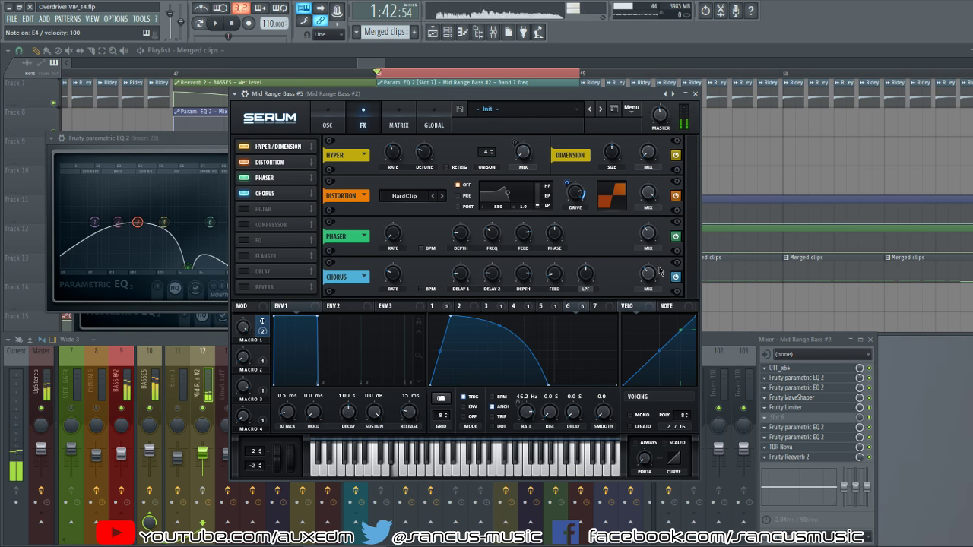
{"action": "left_click", "coordinate": [246, 194]}
{"action": "left_click", "coordinate": [245, 194]}
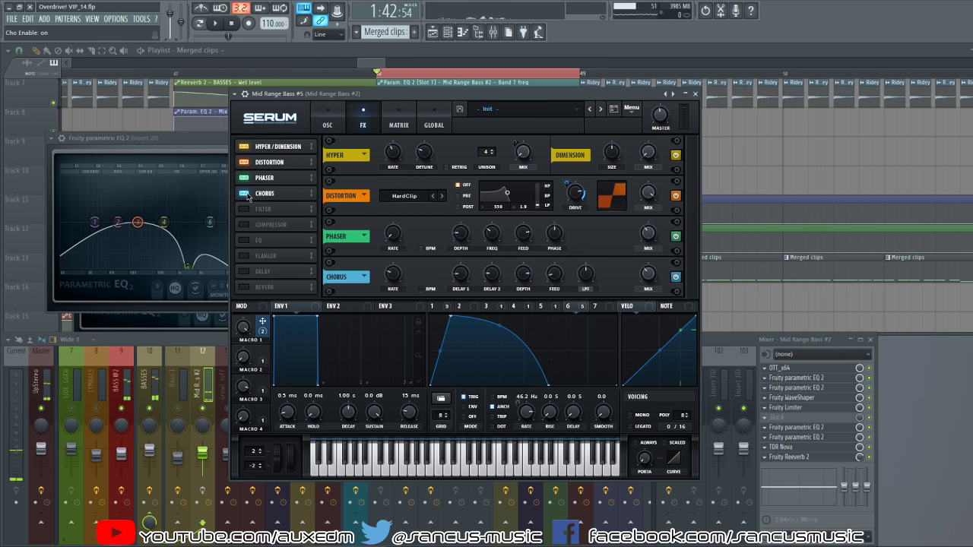
{"action": "key", "text": "e"}
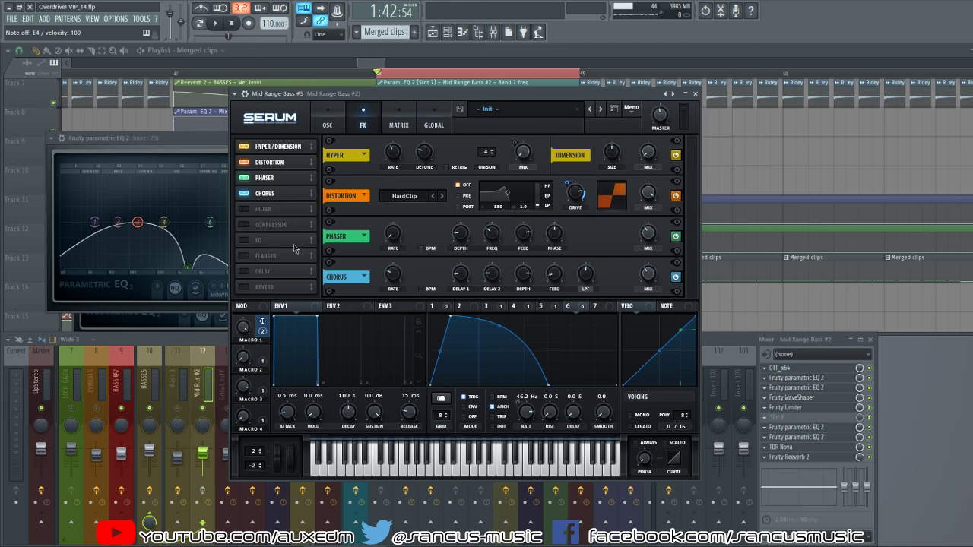
{"action": "mouse_move", "coordinate": [647, 279]}
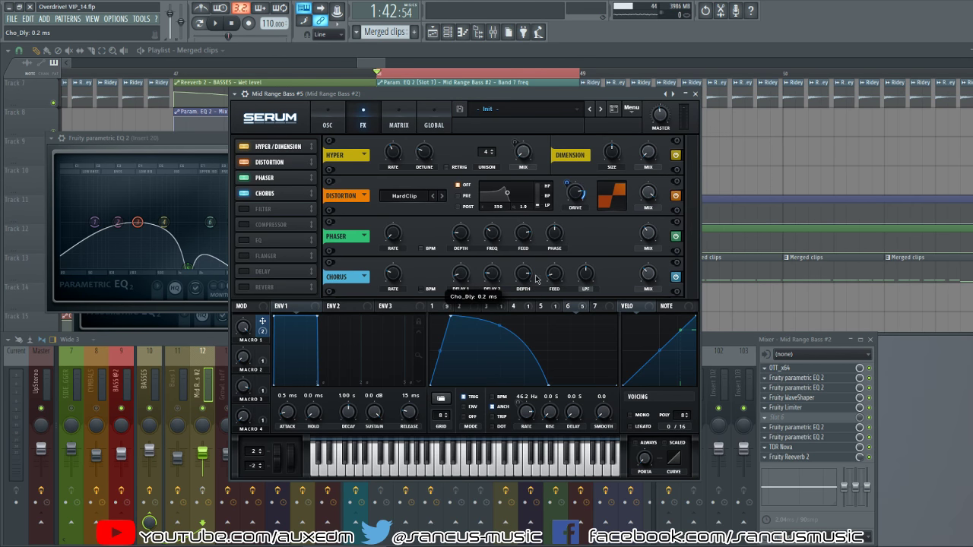
{"action": "left_click_drag", "start_coordinate": [651, 276], "coordinate": [631, 266]}
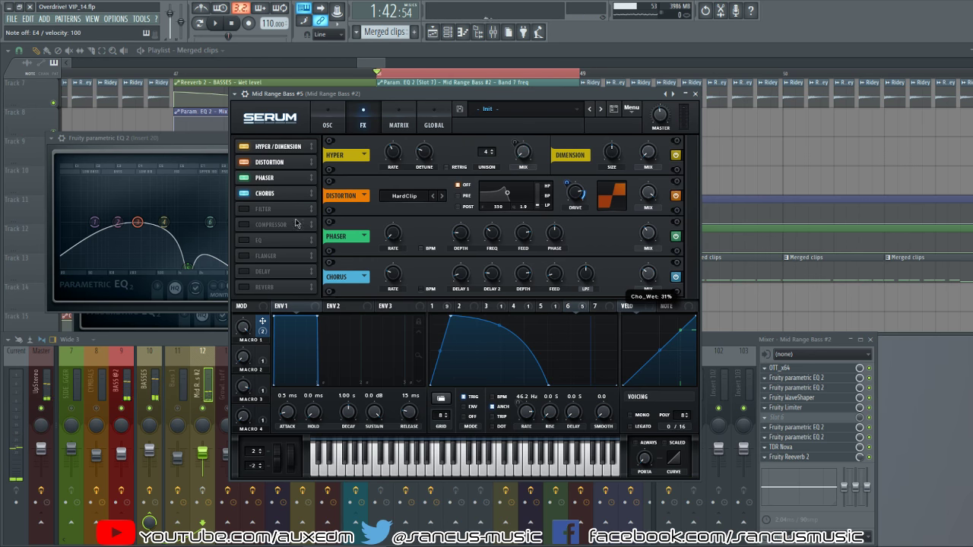
Step: Turn on the effects-rack filter as BP 12 and audition it with LFO 3's cutoff modulation shown
{"action": "left_click", "coordinate": [244, 210]}
{"action": "scroll", "coordinate": [532, 213], "scroll_direction": "down", "scroll_amount": 1}
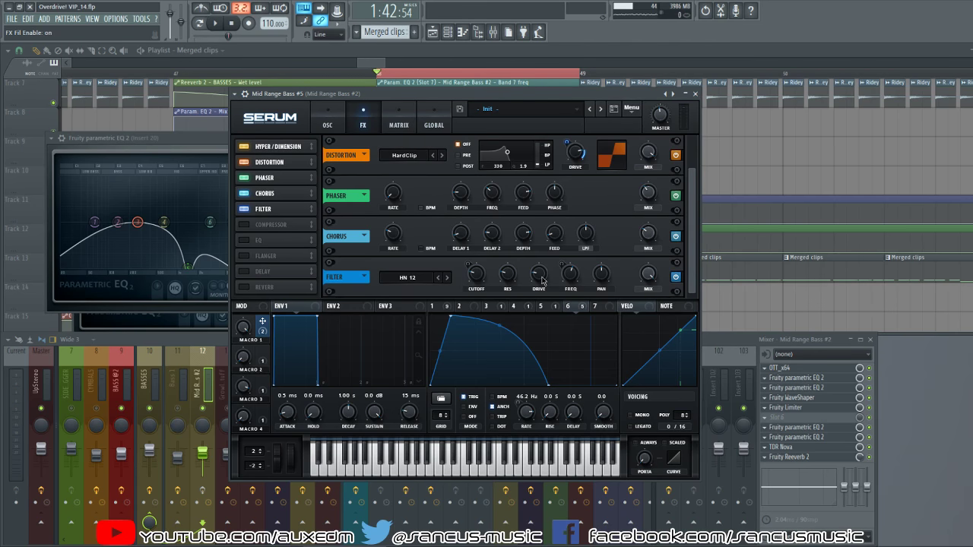
{"action": "left_click", "coordinate": [447, 277]}
{"action": "left_click", "coordinate": [433, 306]}
{"action": "left_click", "coordinate": [459, 306]}
{"action": "left_click", "coordinate": [485, 306]}
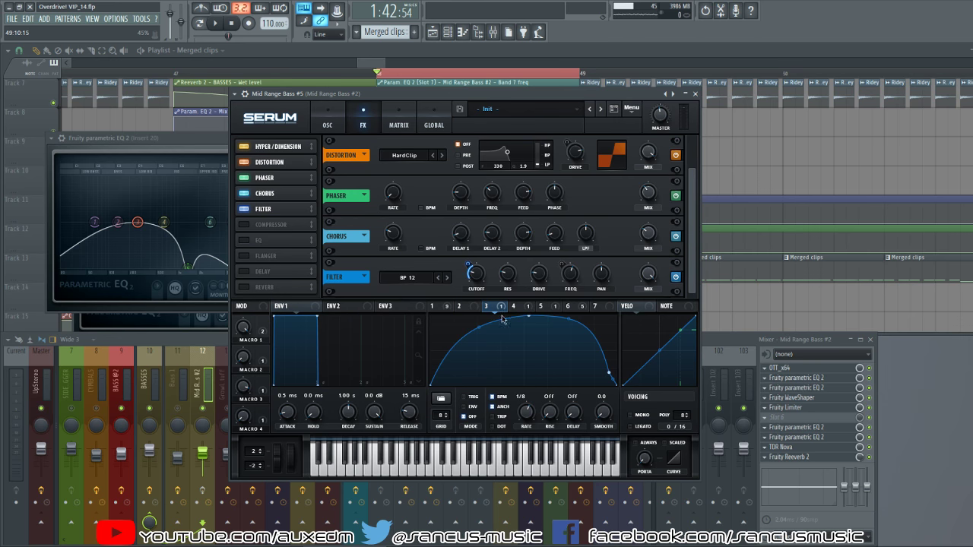
{"action": "key", "text": "c"}
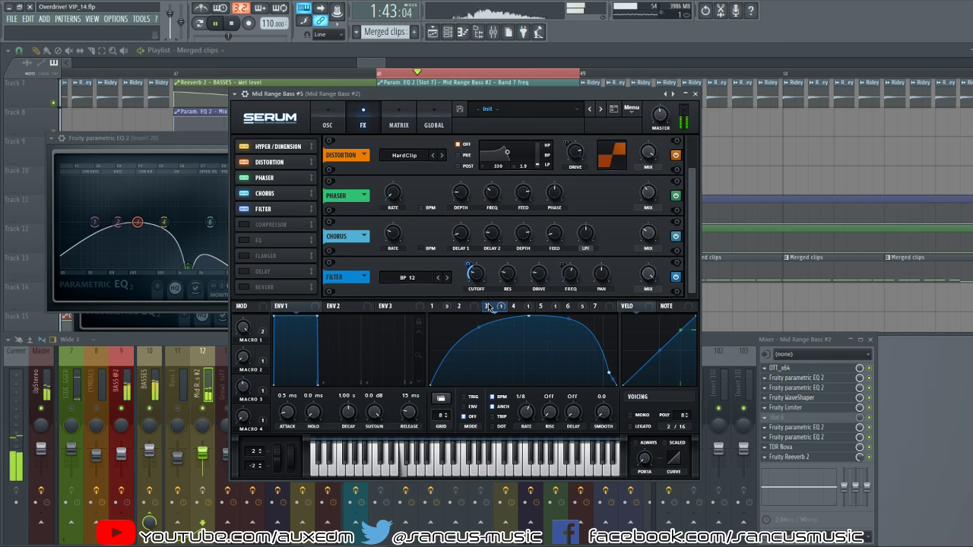
Step: Set the effects-rack filter type to HN 12 from the Multi category
{"action": "left_click", "coordinate": [427, 281]}
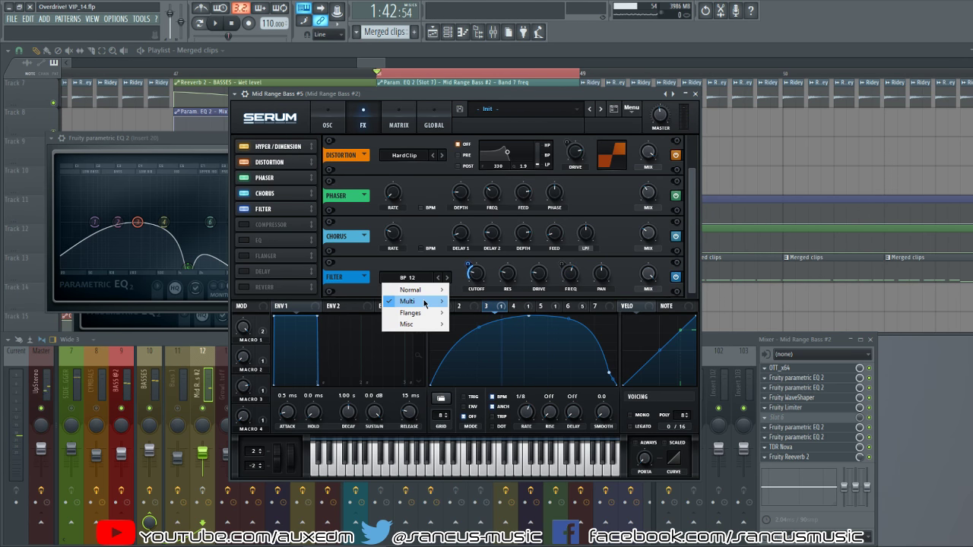
{"action": "mouse_move", "coordinate": [424, 301]}
{"action": "left_click", "coordinate": [481, 381]}
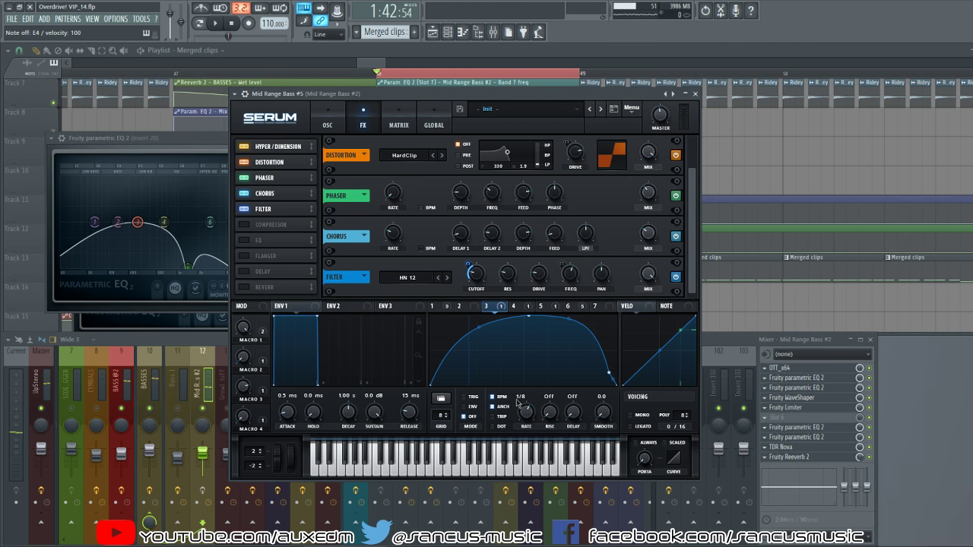
Step: Compare LFO 6's rate with BPM sync on and off while sweeping Macro 3, and return to LFO 3
{"action": "left_click", "coordinate": [568, 306]}
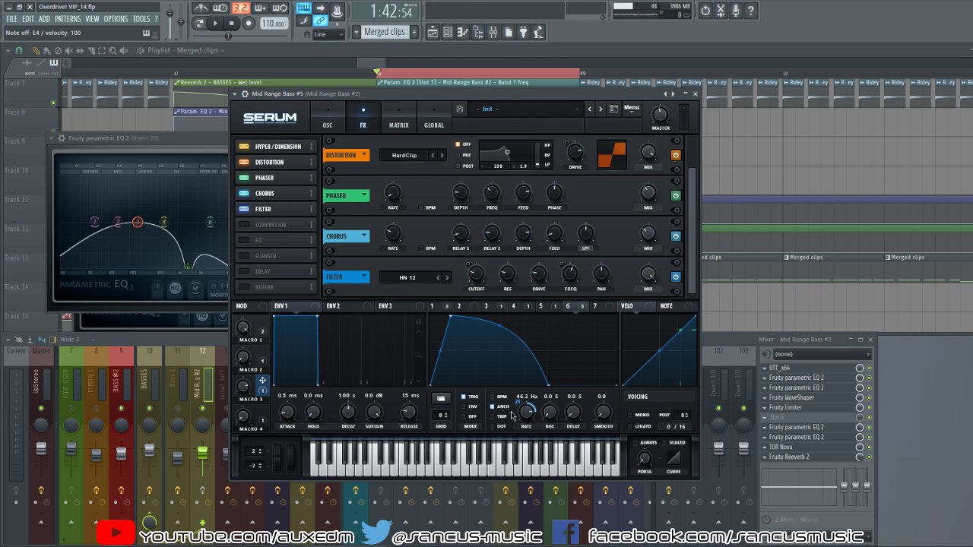
{"action": "left_click", "coordinate": [492, 397]}
{"action": "left_click_drag", "start_coordinate": [243, 386], "coordinate": [229, 357]}
{"action": "left_click", "coordinate": [492, 397]}
{"action": "left_click_drag", "start_coordinate": [247, 389], "coordinate": [240, 423]}
{"action": "left_click", "coordinate": [493, 307]}
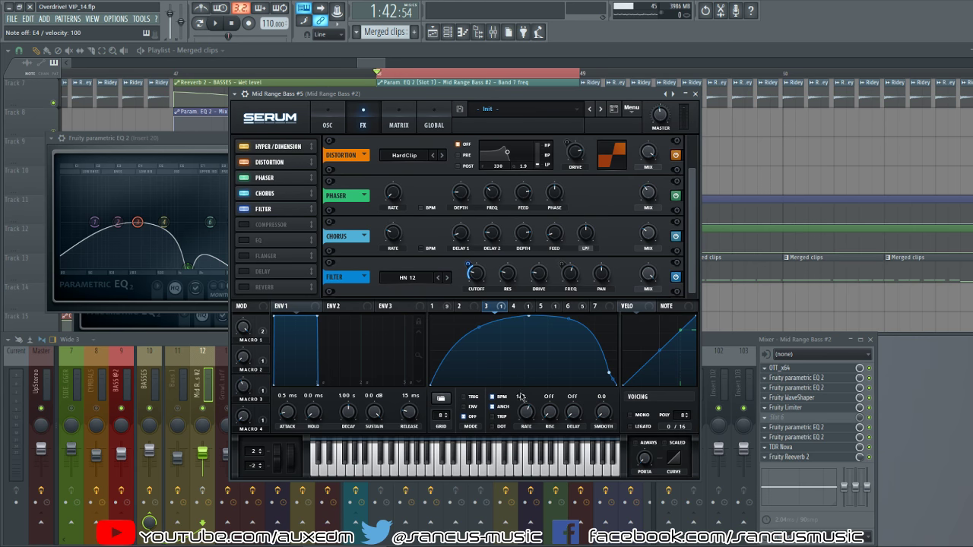
Step: Compare LFO 1's modulation of the effects-rack filter's frequency with LFO 3's modulation of its cutoff
{"action": "left_click", "coordinate": [435, 307]}
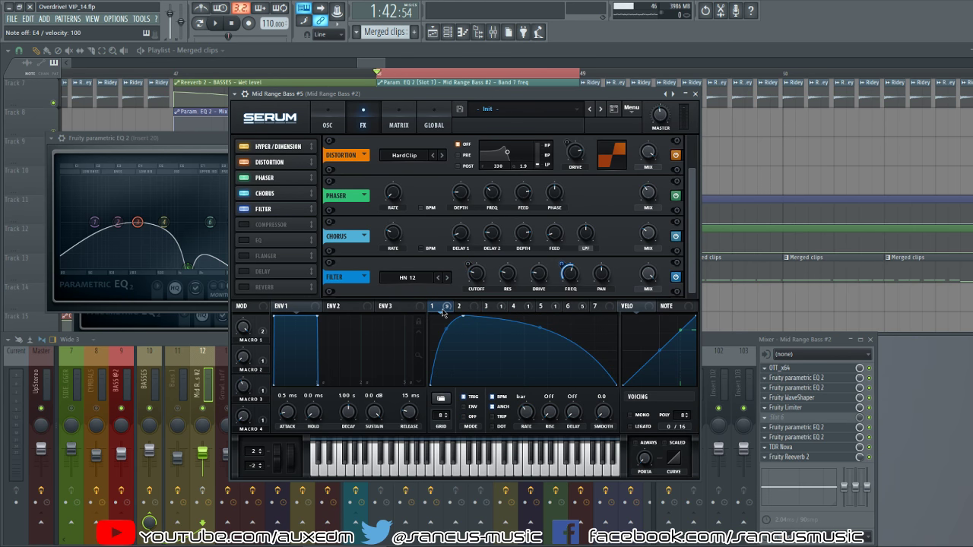
{"action": "left_click", "coordinate": [489, 308]}
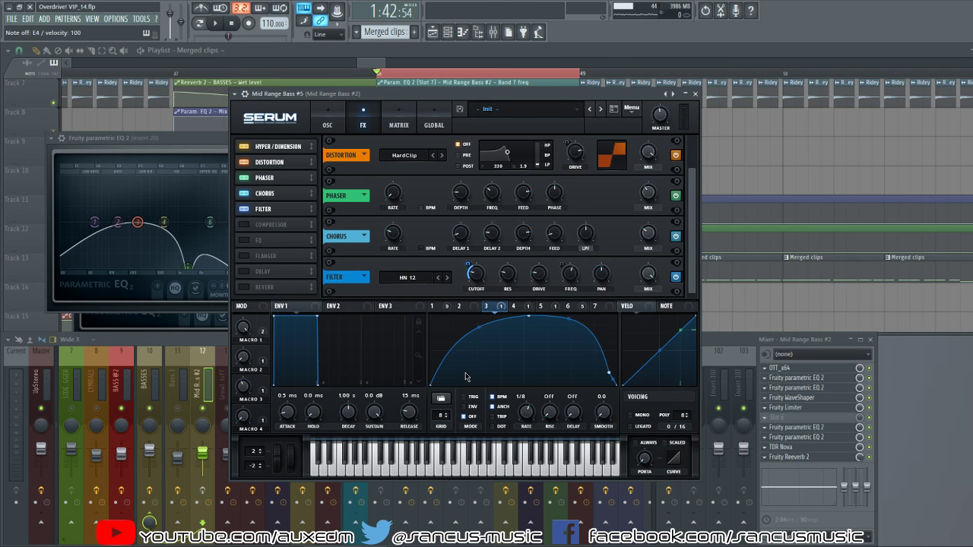
Step: Open the second Fruity parametric EQ 2 loaded on mixer Insert 20
{"action": "left_click", "coordinate": [727, 336]}
{"action": "left_click", "coordinate": [428, 422]}
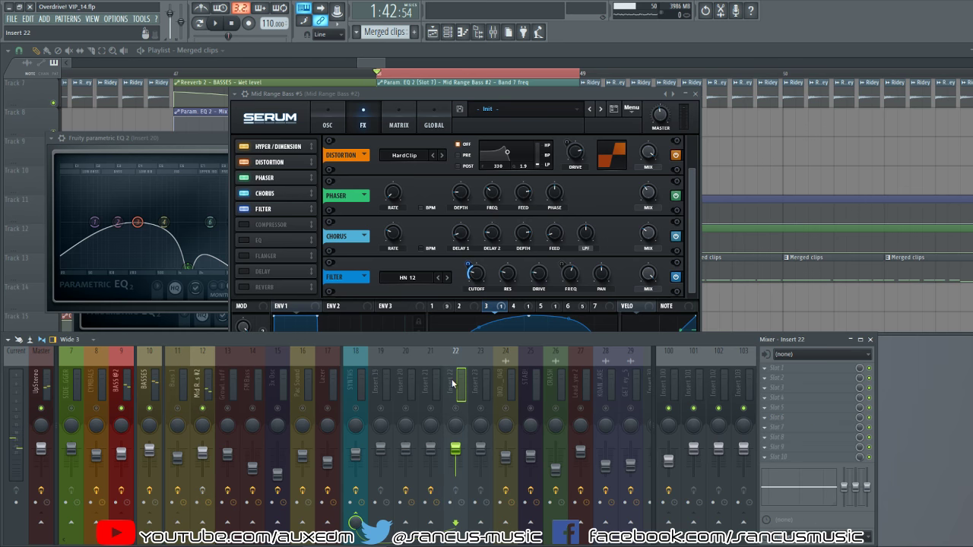
{"action": "left_click", "coordinate": [409, 384]}
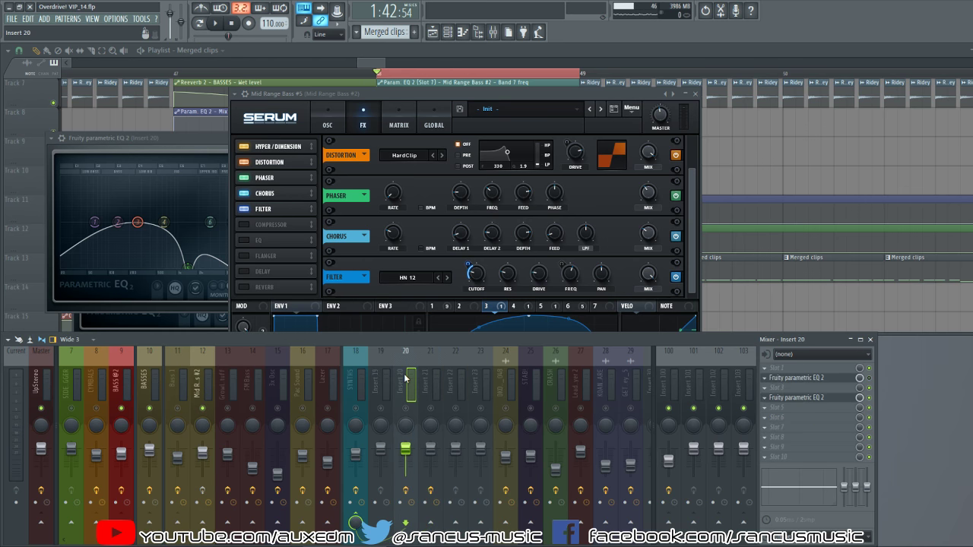
{"action": "left_click", "coordinate": [806, 397]}
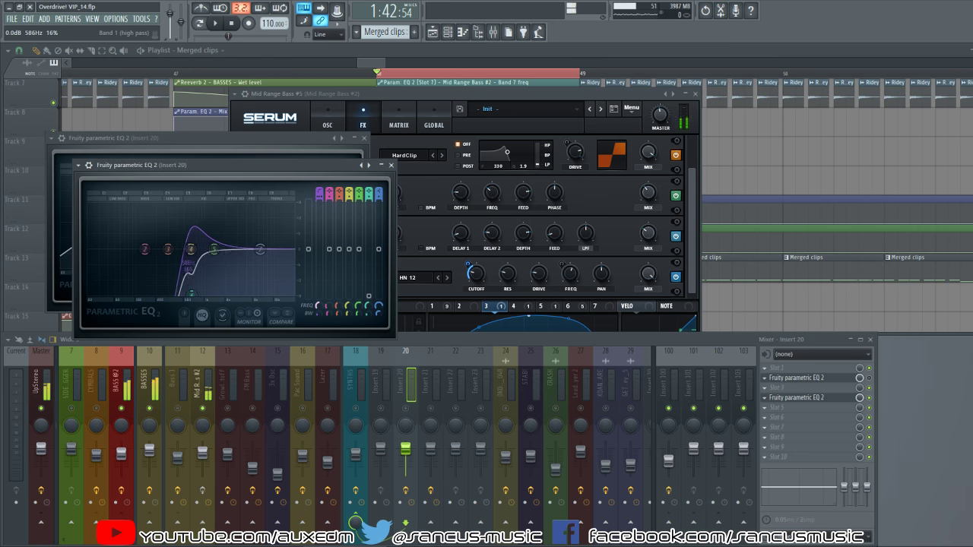
Step: Sweep the high-pass band 1 and the notch band upward in the EQ to illustrate the HN 12 filter's movement
{"action": "left_click_drag", "start_coordinate": [193, 292], "coordinate": [247, 296]}
{"action": "mouse_move", "coordinate": [318, 306]}
{"action": "left_mouse_down"}
{"action": "mouse_move", "coordinate": [318, 324]}
{"action": "mouse_move", "coordinate": [319, 293]}
{"action": "mouse_move", "coordinate": [319, 324]}
{"action": "left_mouse_up"}
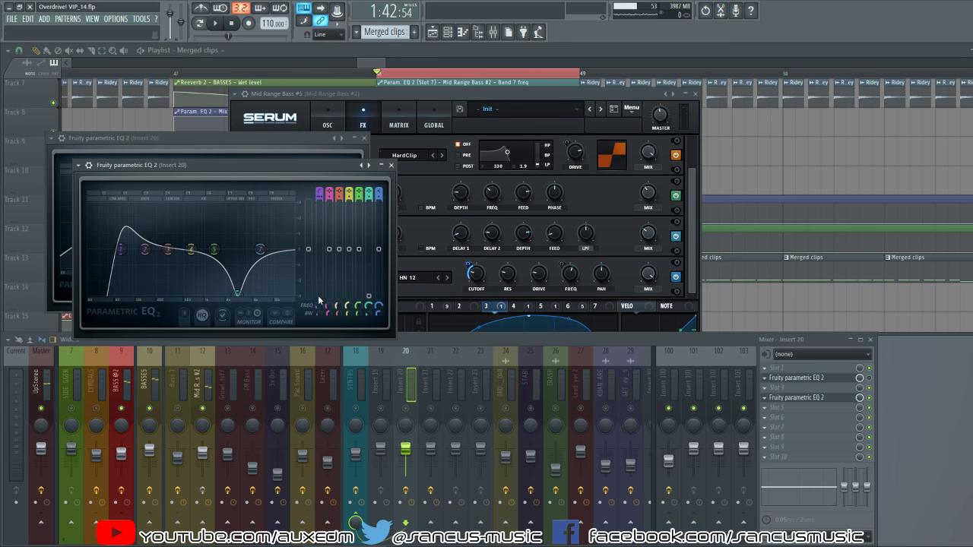
{"action": "mouse_move", "coordinate": [237, 294]}
{"action": "left_mouse_down"}
{"action": "mouse_move", "coordinate": [219, 293]}
{"action": "mouse_move", "coordinate": [253, 293]}
{"action": "left_mouse_up"}
{"action": "mouse_move", "coordinate": [320, 306]}
{"action": "left_mouse_down"}
{"action": "mouse_move", "coordinate": [320, 319]}
{"action": "mouse_move", "coordinate": [320, 292]}
{"action": "left_mouse_up"}
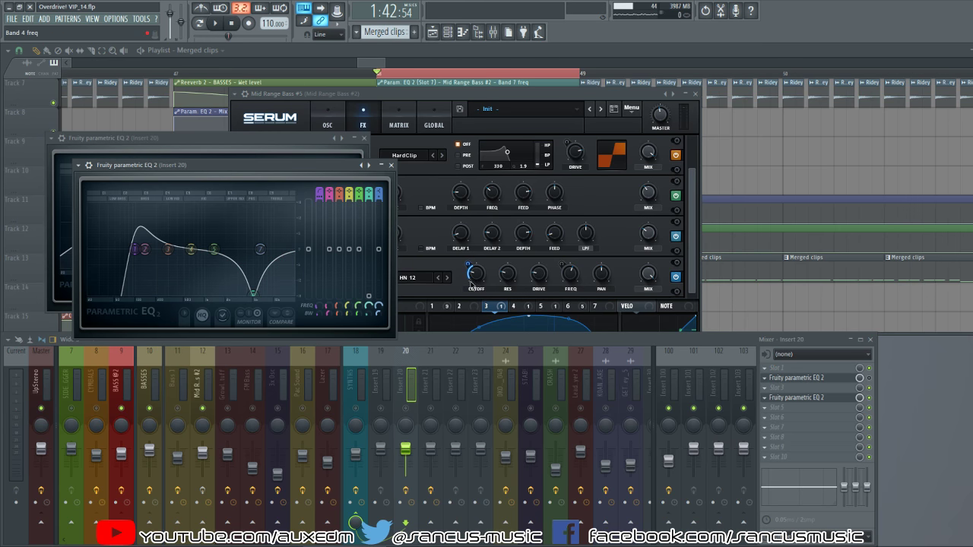
{"action": "mouse_move", "coordinate": [136, 249]}
{"action": "left_mouse_down"}
{"action": "mouse_move", "coordinate": [232, 248]}
{"action": "mouse_move", "coordinate": [151, 249]}
{"action": "left_mouse_up"}
Step: Show LFO 1's modulation of the rack filter's frequency and illustrate it by moving the Insert 20 EQ's notch close to band 1
{"action": "left_click", "coordinate": [523, 310]}
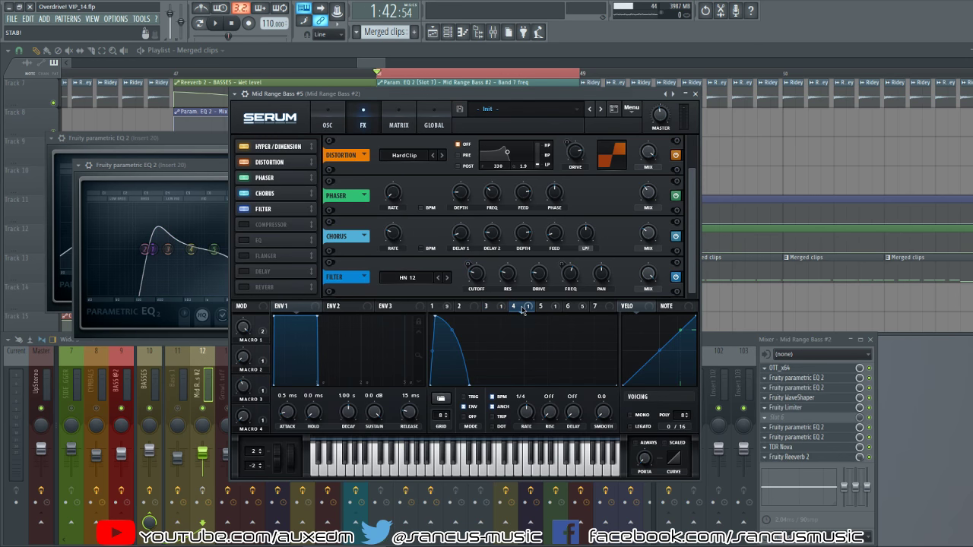
{"action": "left_click", "coordinate": [445, 307]}
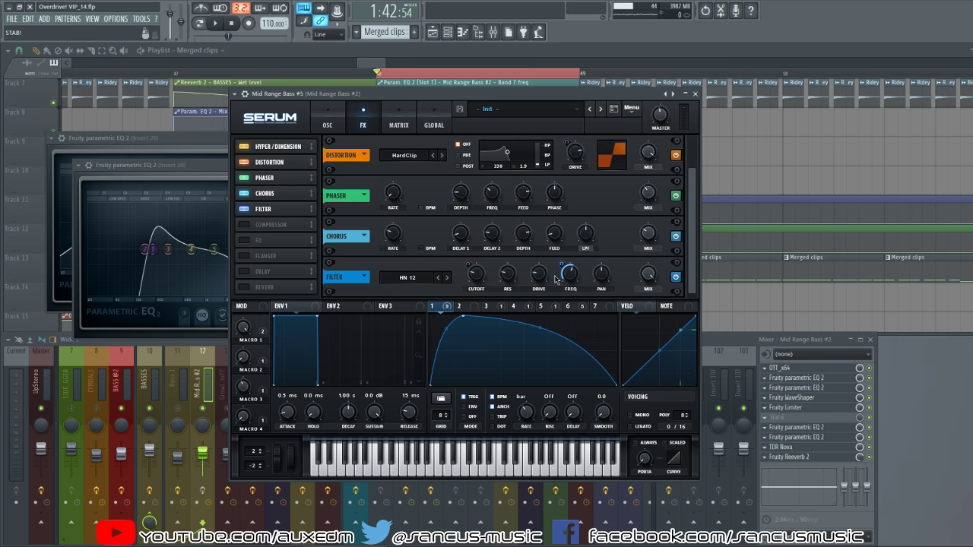
{"action": "left_click", "coordinate": [177, 167]}
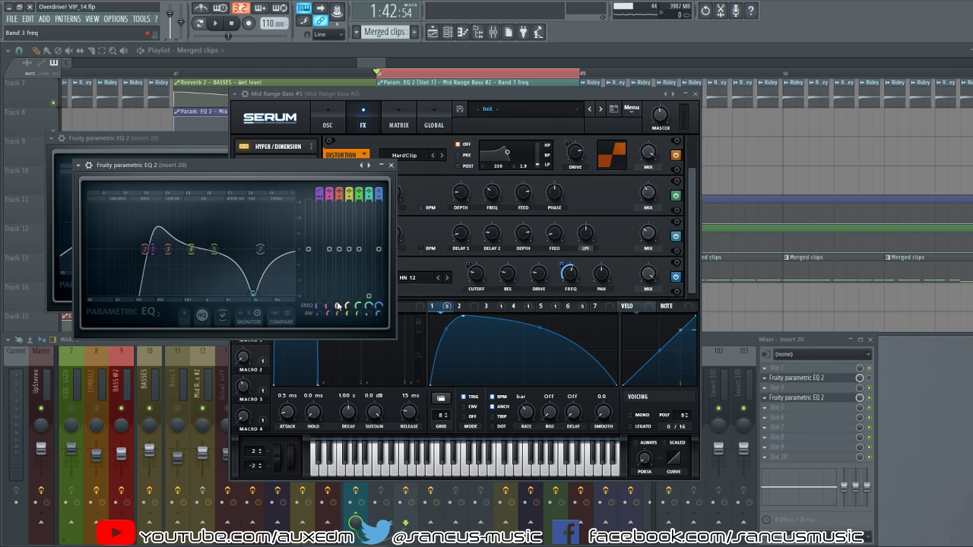
{"action": "left_click_drag", "start_coordinate": [253, 292], "coordinate": [172, 294]}
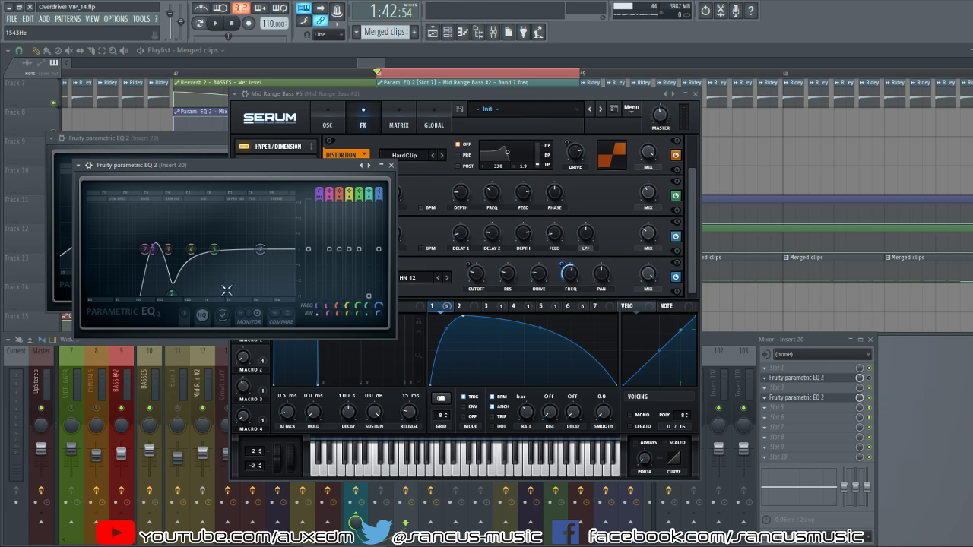
{"action": "mouse_move", "coordinate": [172, 292]}
{"action": "left_mouse_down"}
{"action": "mouse_move", "coordinate": [281, 292]}
{"action": "mouse_move", "coordinate": [189, 301]}
{"action": "left_mouse_up"}
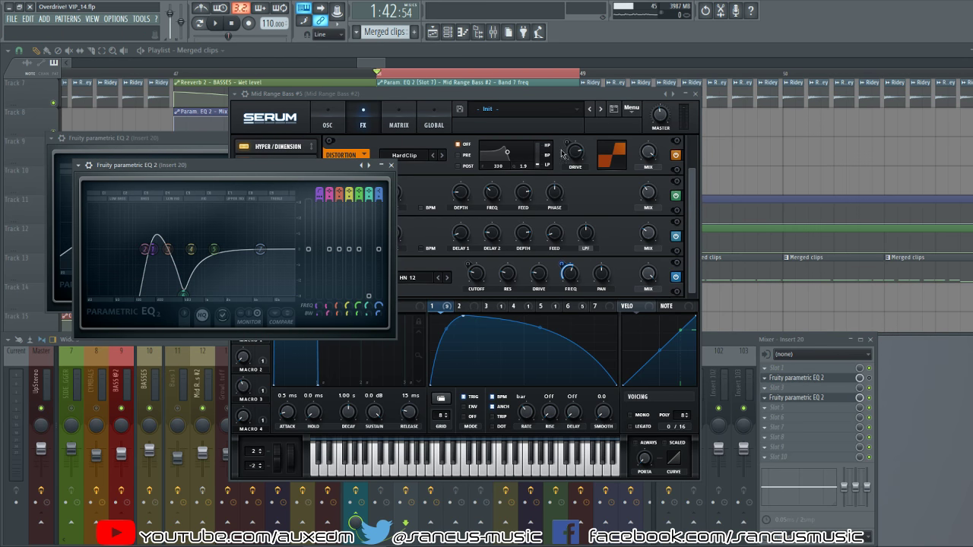
{"action": "left_click", "coordinate": [542, 95]}
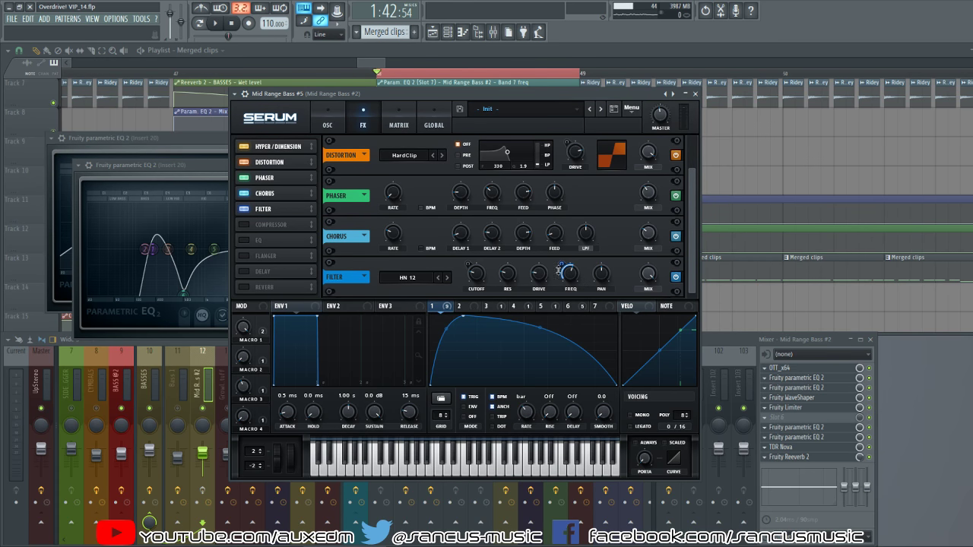
Step: Turn on the Compressor in the effects rack and set its multiband high level to 171%
{"action": "left_click", "coordinate": [243, 225]}
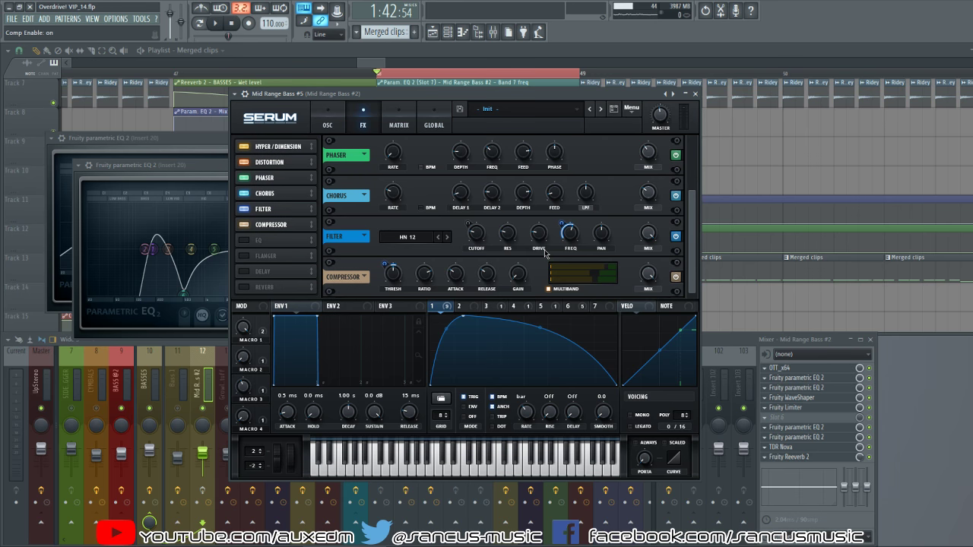
{"action": "left_click", "coordinate": [316, 122]}
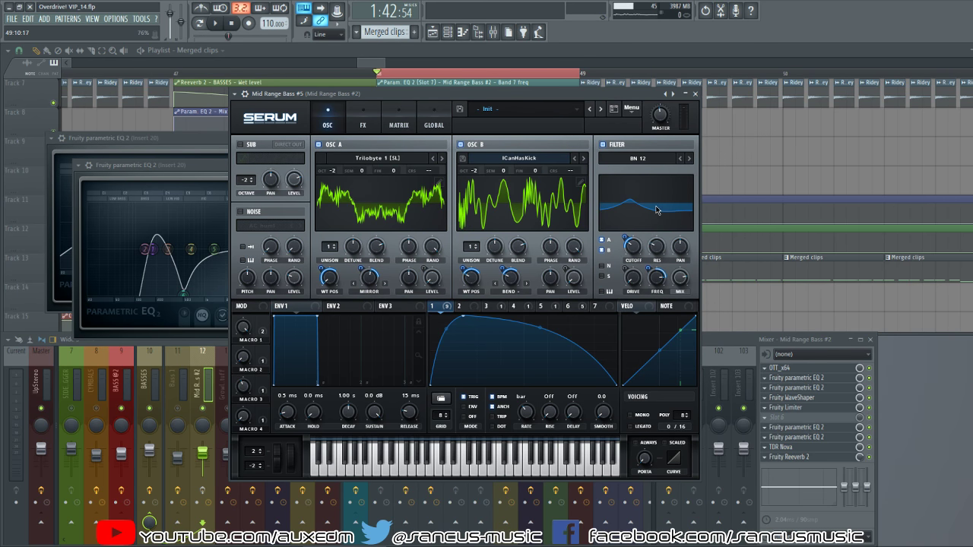
{"action": "left_click", "coordinate": [365, 123]}
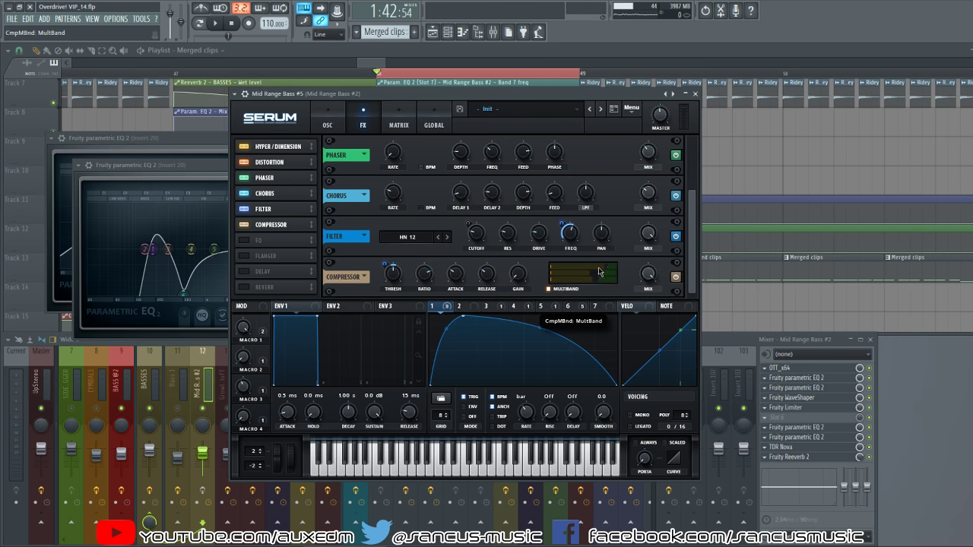
{"action": "mouse_move", "coordinate": [598, 267]}
{"action": "left_mouse_down"}
{"action": "mouse_move", "coordinate": [569, 273]}
{"action": "mouse_move", "coordinate": [590, 272]}
{"action": "left_mouse_up"}
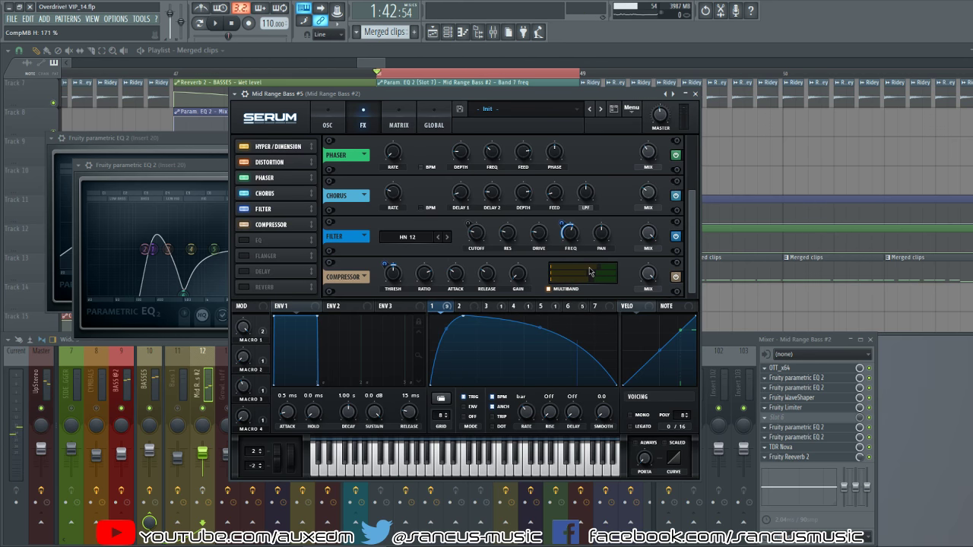
Step: Set the oscillator-page filter's mix to 82% and readjust it once more before returning to the effects rack
{"action": "left_click", "coordinate": [327, 128]}
{"action": "left_click_drag", "start_coordinate": [688, 285], "coordinate": [680, 211]}
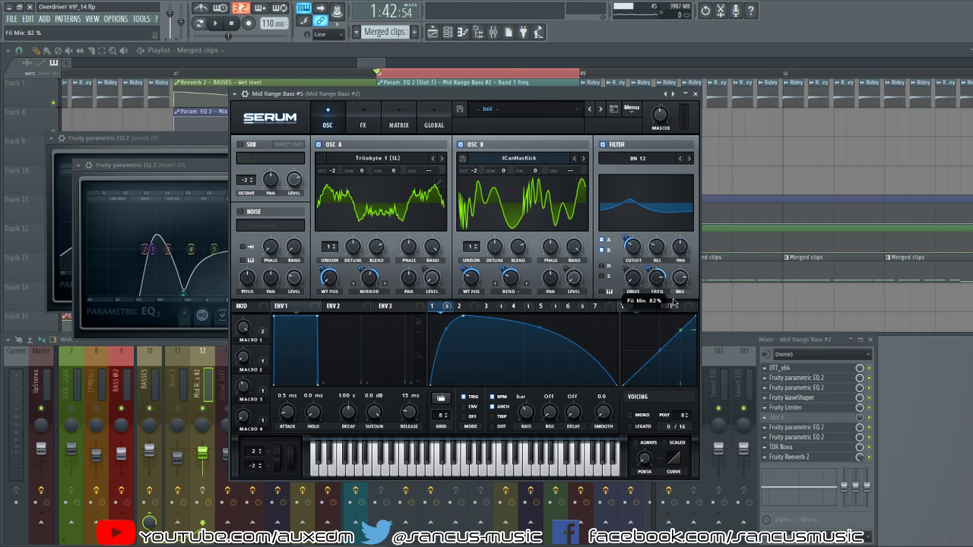
{"action": "left_click", "coordinate": [373, 118]}
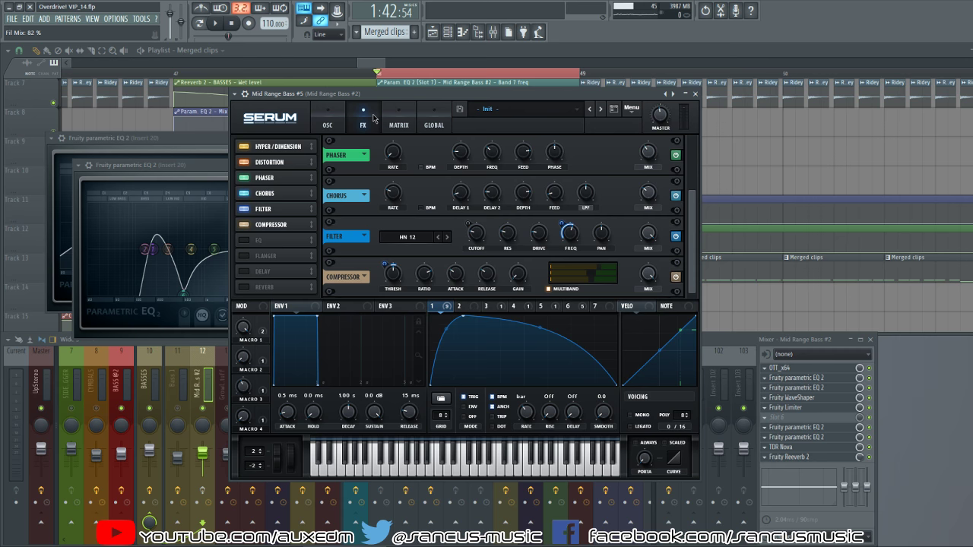
{"action": "left_click", "coordinate": [328, 122]}
{"action": "mouse_move", "coordinate": [681, 280]}
{"action": "left_mouse_down"}
{"action": "mouse_move", "coordinate": [682, 248]}
{"action": "mouse_move", "coordinate": [681, 295]}
{"action": "left_mouse_up"}
{"action": "left_click", "coordinate": [368, 124]}
Step: Readjust the Compressor's multiband levels while auditioning the bass note
{"action": "key", "text": "c"}
{"action": "left_click_drag", "start_coordinate": [604, 277], "coordinate": [591, 266]}
{"action": "key", "text": "c"}
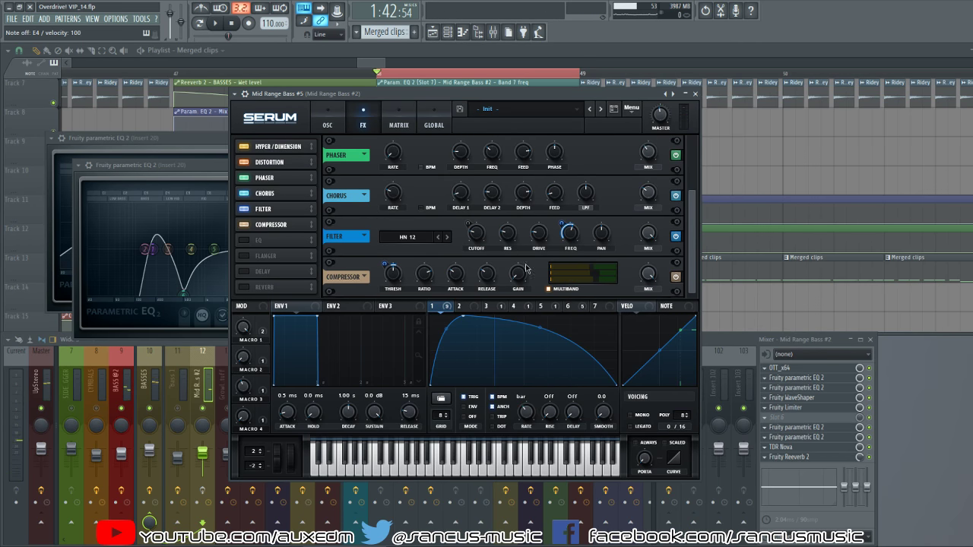
Step: Raise Macro 3 and compare the sound with the Compressor bypassed and active
{"action": "left_click_drag", "start_coordinate": [243, 385], "coordinate": [247, 356]}
{"action": "left_click", "coordinate": [244, 226]}
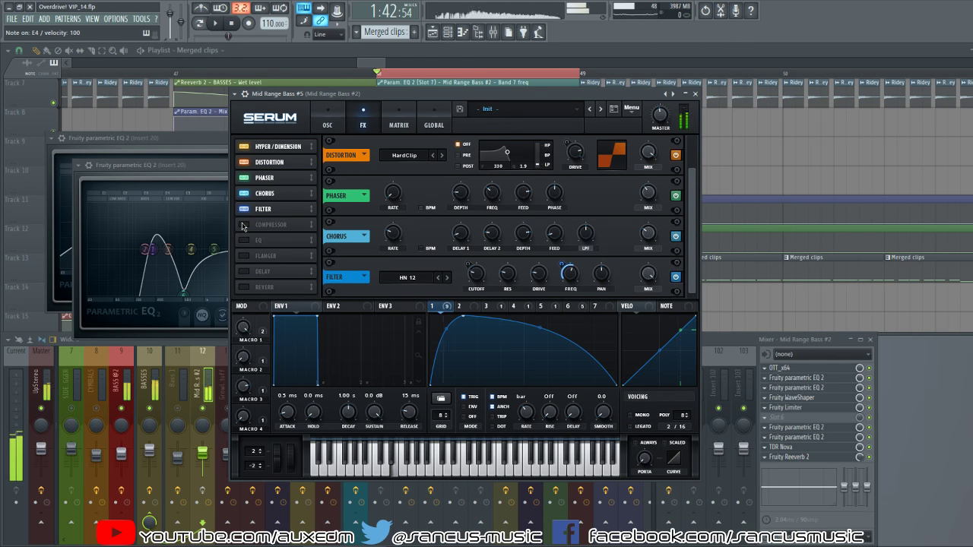
{"action": "left_click", "coordinate": [244, 225]}
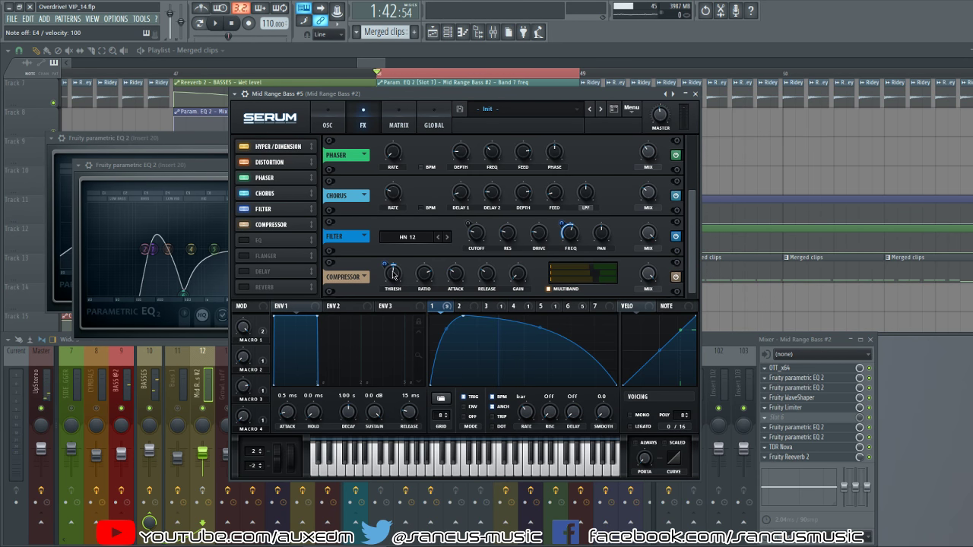
Step: Examine the Compressor's threshold and audition the bass with the Compressor switched off and back on
{"action": "mouse_move", "coordinate": [388, 268]}
{"action": "key", "text": "c"}
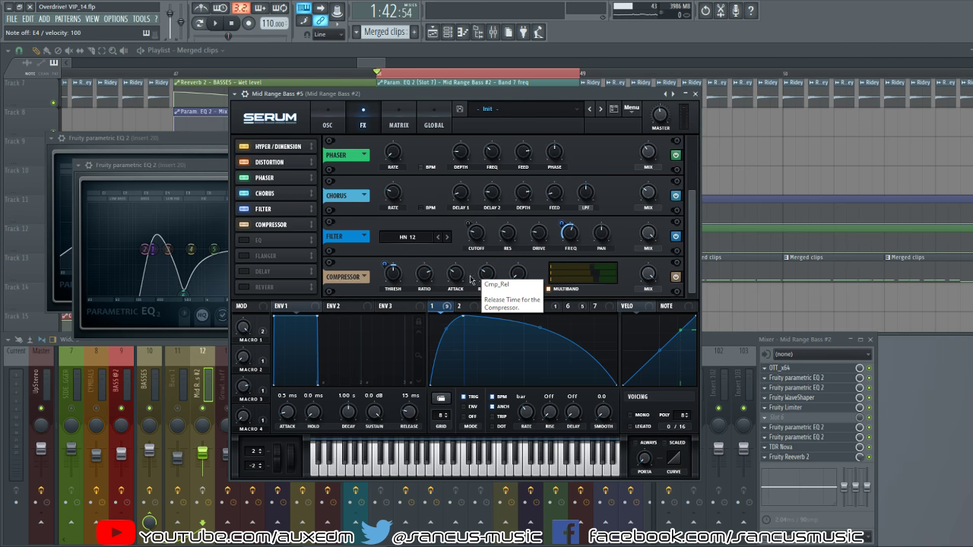
{"action": "left_click", "coordinate": [245, 225]}
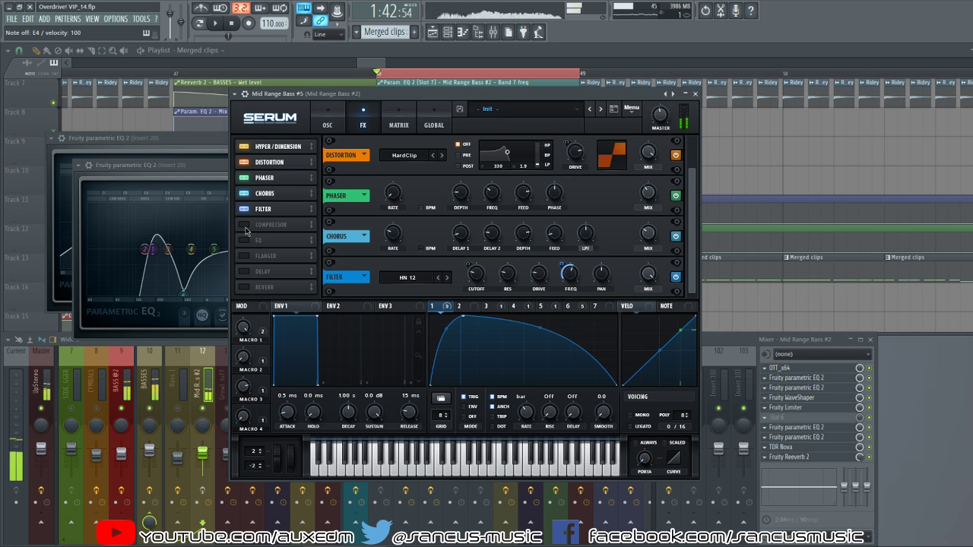
{"action": "left_click", "coordinate": [245, 226]}
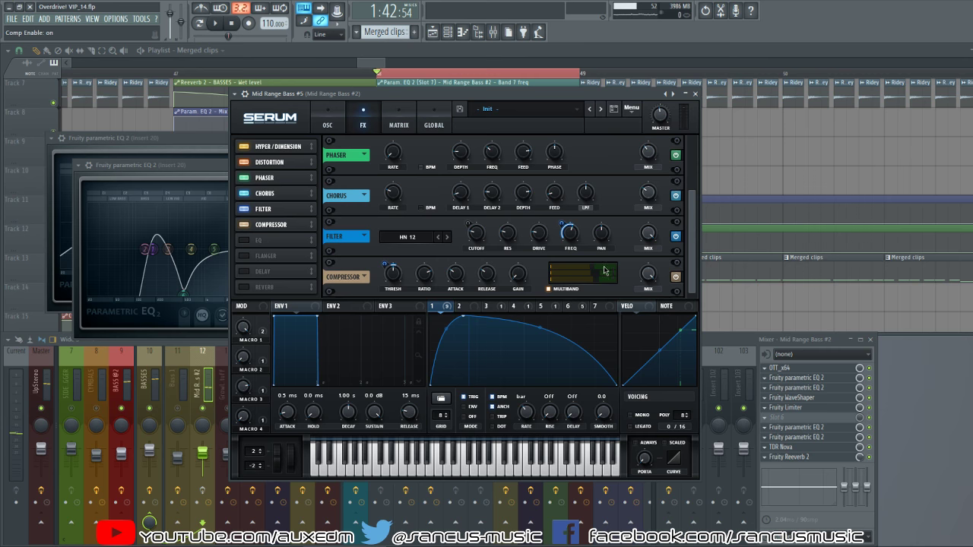
Step: Set the master volume to 58% and compare the played bass with and without the Compressor
{"action": "key", "text": "v"}
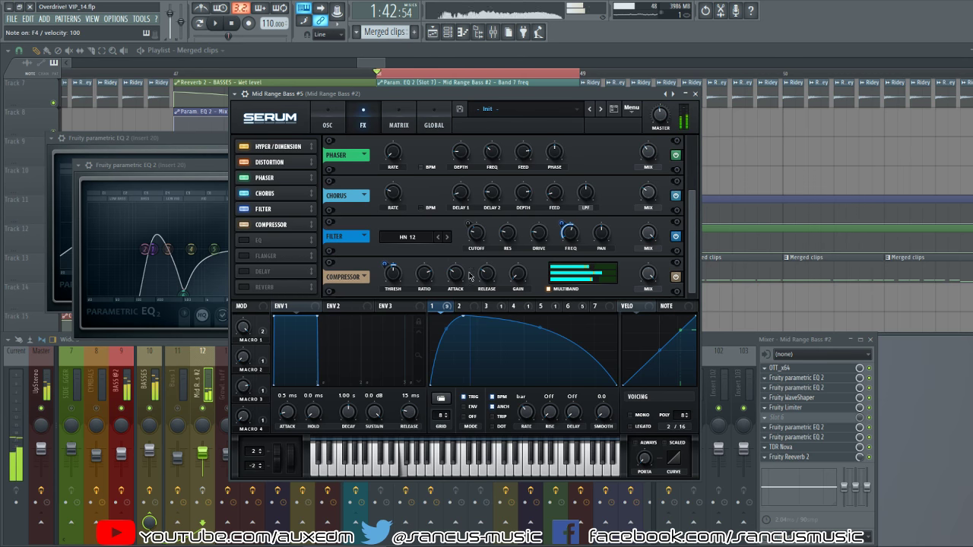
{"action": "mouse_move", "coordinate": [456, 276]}
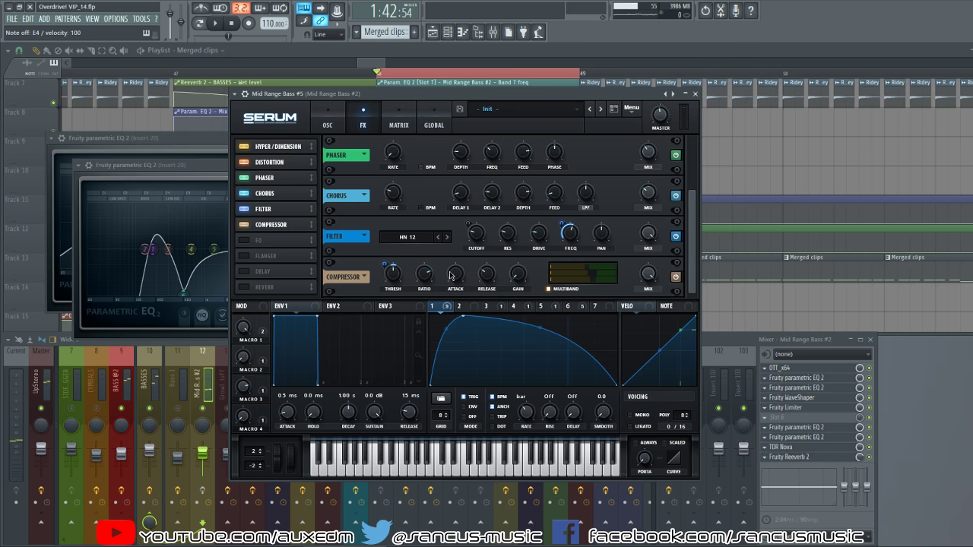
{"action": "mouse_move", "coordinate": [452, 276]}
{"action": "left_mouse_down"}
{"action": "mouse_move", "coordinate": [460, 264]}
{"action": "mouse_move", "coordinate": [453, 282]}
{"action": "mouse_move", "coordinate": [451, 272]}
{"action": "mouse_move", "coordinate": [462, 280]}
{"action": "left_mouse_up"}
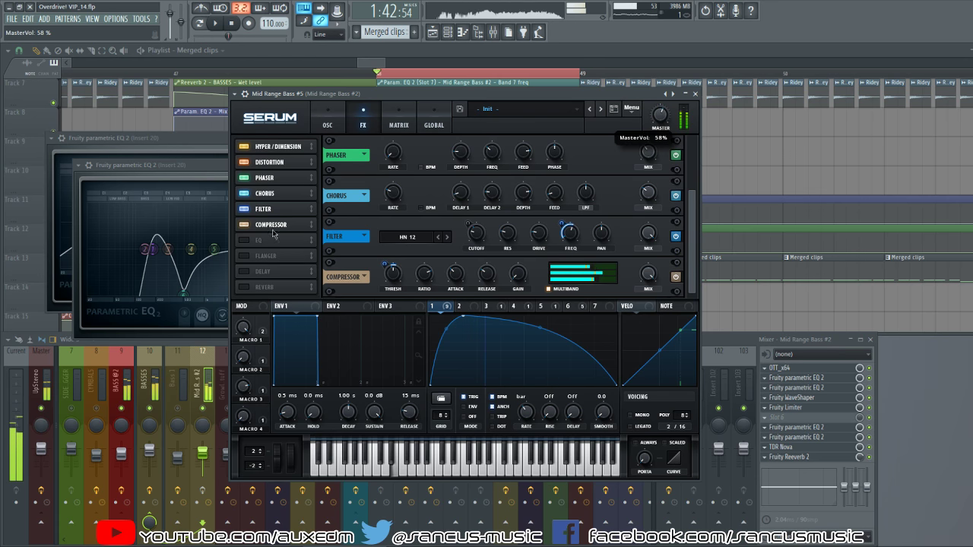
{"action": "left_click", "coordinate": [245, 225]}
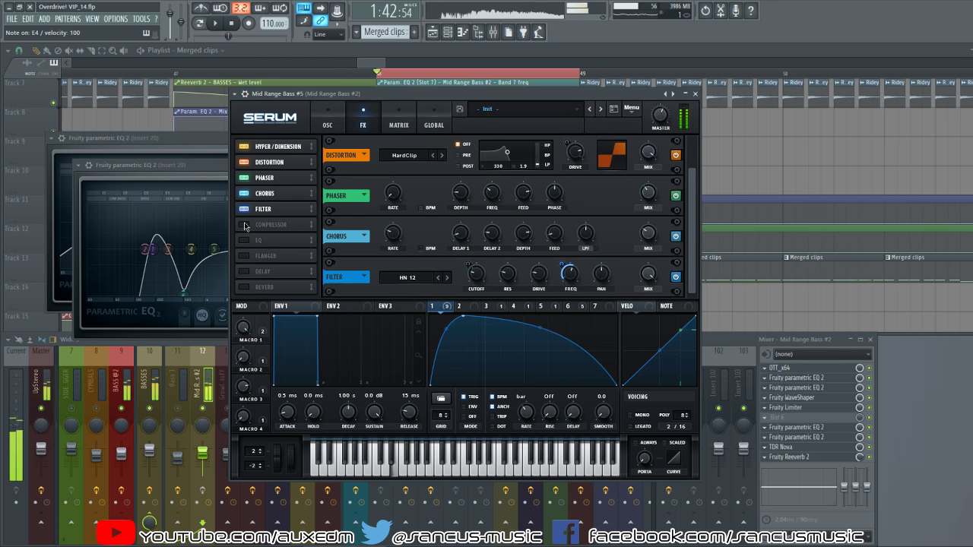
{"action": "left_click", "coordinate": [245, 225]}
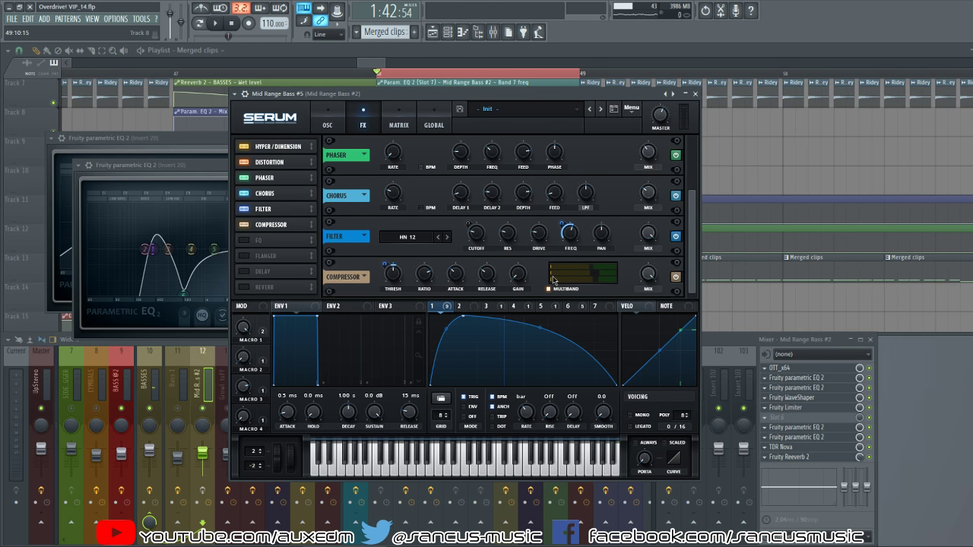
Step: Turn on the EQ in the effects rack and raise its high band's gain slightly
{"action": "left_click", "coordinate": [244, 241]}
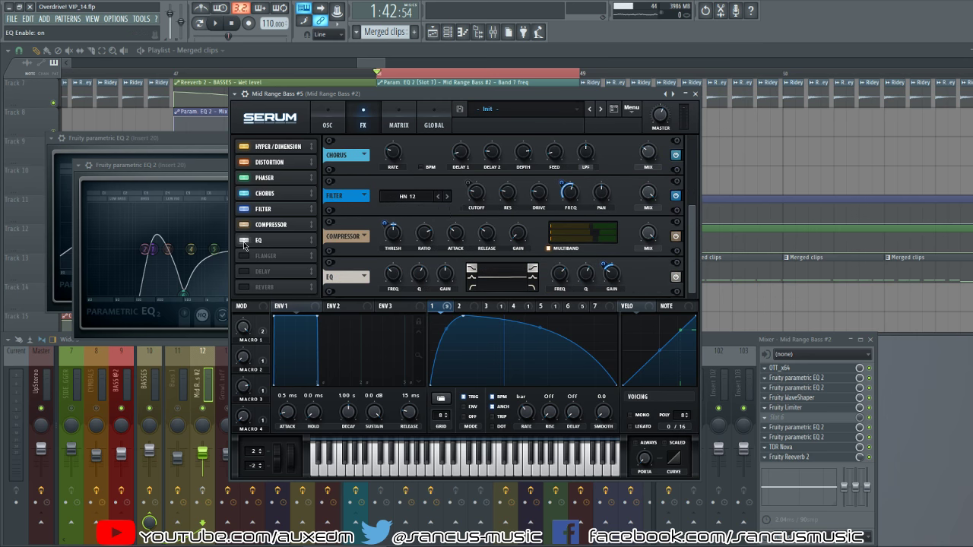
{"action": "key", "text": "c"}
{"action": "mouse_move", "coordinate": [608, 268]}
{"action": "left_click_drag", "start_coordinate": [609, 270], "coordinate": [610, 262]}
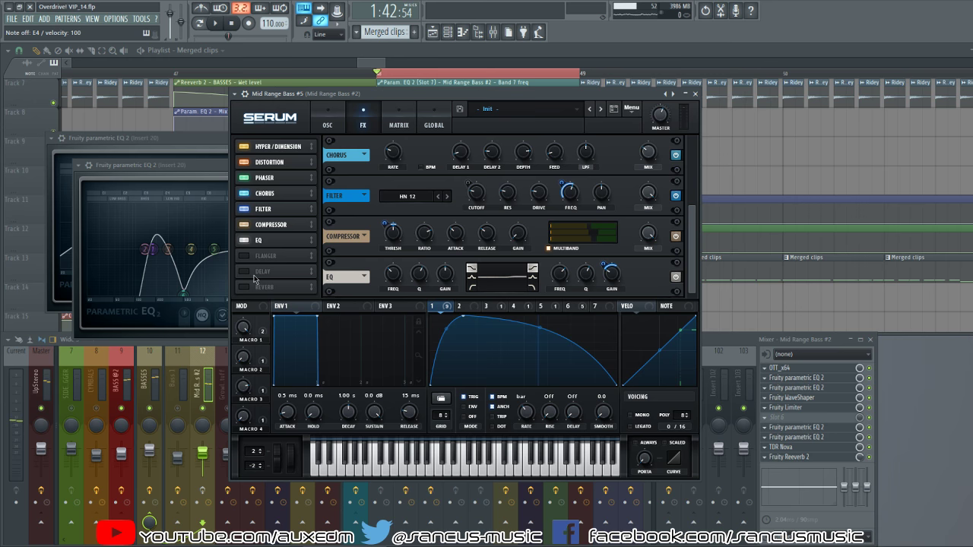
Step: Review the shapes and modulation targets of LFOs 2 through 6 and return to LFO 4
{"action": "left_click", "coordinate": [466, 308]}
{"action": "left_click", "coordinate": [494, 309]}
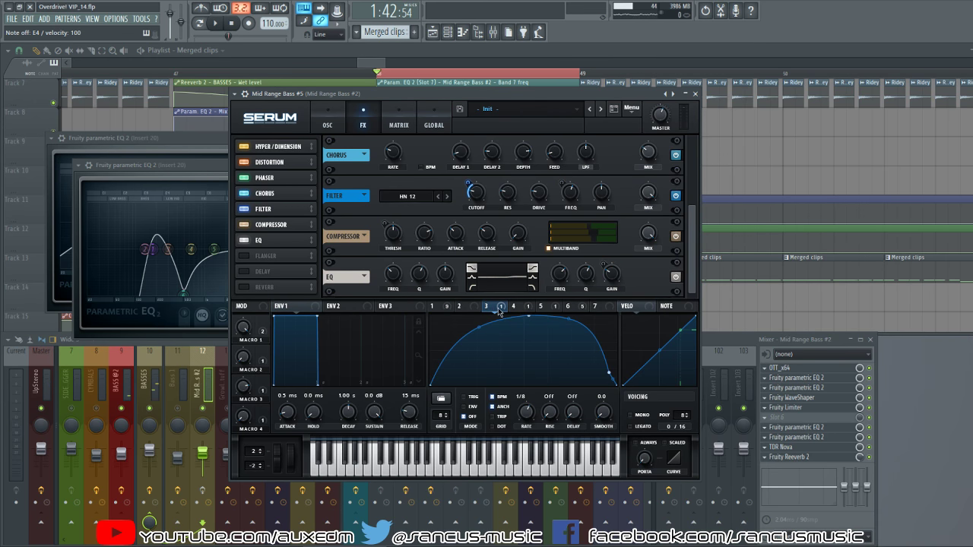
{"action": "left_click", "coordinate": [526, 308]}
{"action": "left_click", "coordinate": [547, 308]}
{"action": "left_click", "coordinate": [576, 306]}
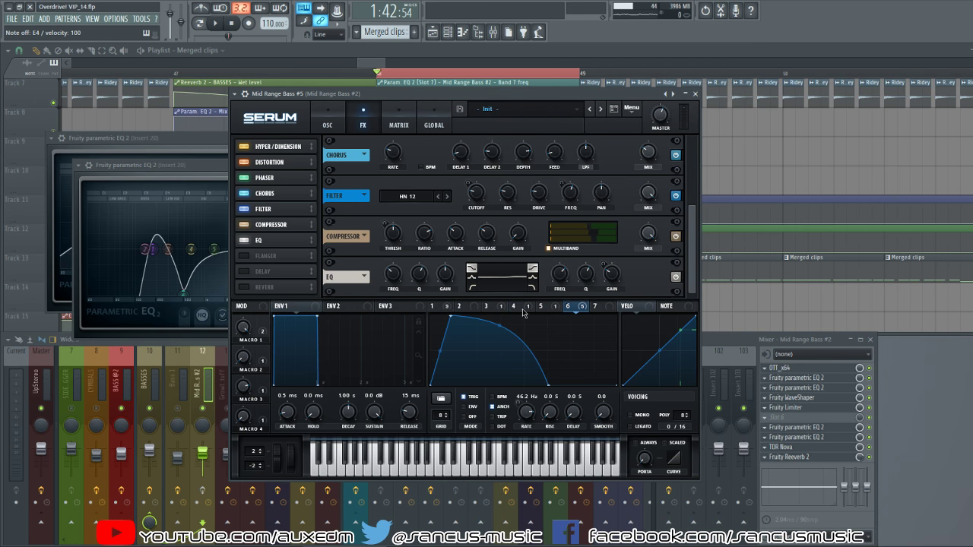
{"action": "left_click", "coordinate": [524, 309]}
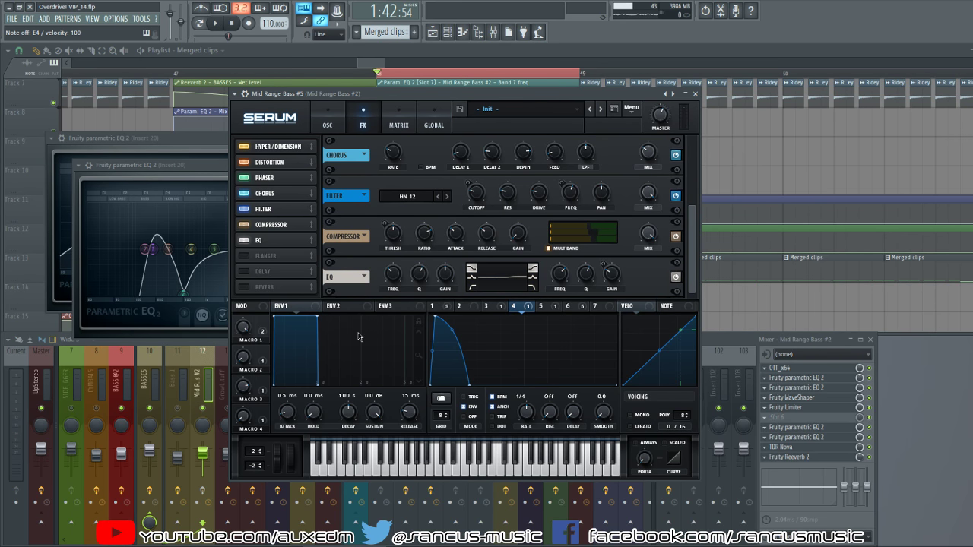
Step: Review the waveform shapes and rates of LFOs 1 through 7
{"action": "left_click", "coordinate": [433, 307]}
{"action": "left_click", "coordinate": [459, 307]}
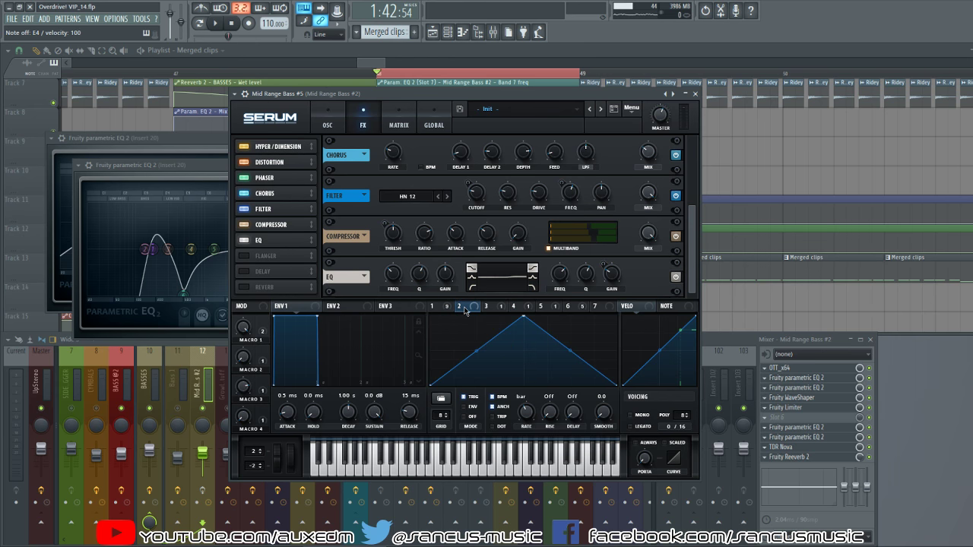
{"action": "left_click", "coordinate": [486, 306]}
{"action": "left_click", "coordinate": [513, 306]}
{"action": "left_click", "coordinate": [540, 306]}
{"action": "left_click", "coordinate": [567, 306]}
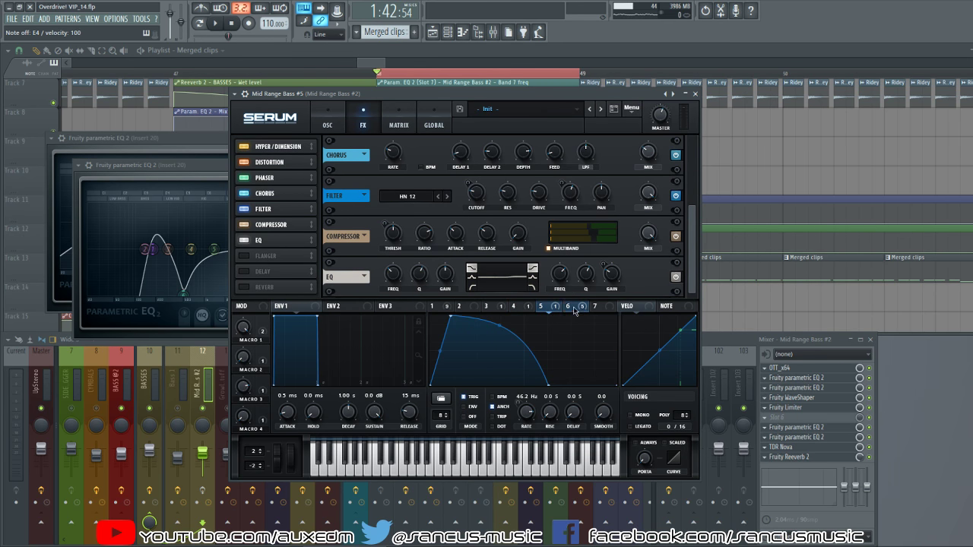
{"action": "left_click", "coordinate": [594, 306]}
{"action": "left_click", "coordinate": [567, 306]}
{"action": "left_click", "coordinate": [432, 306]}
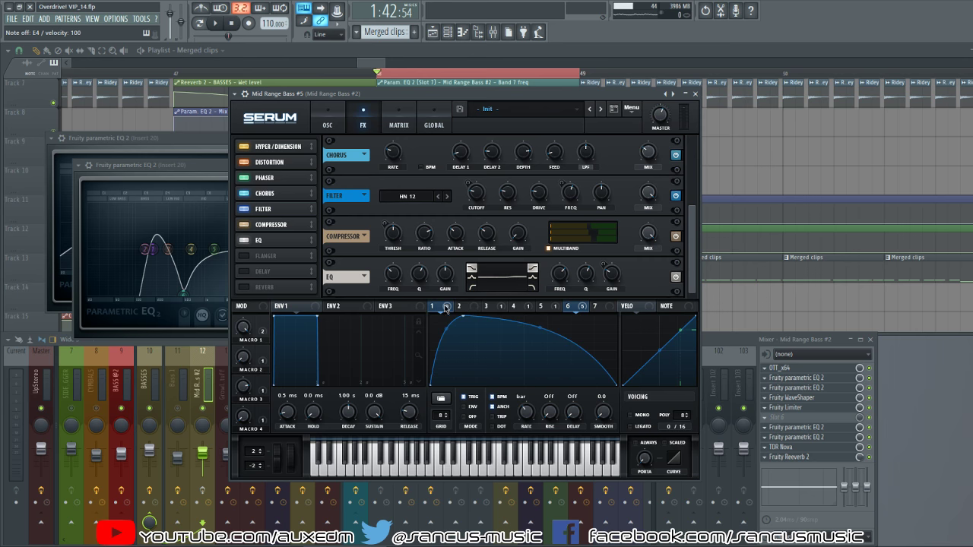
Step: Inspect the modulation matrix row that routes LFO 5 to master tuning, checking its source and Global destination options
{"action": "left_click", "coordinate": [400, 122]}
{"action": "left_click", "coordinate": [540, 308]}
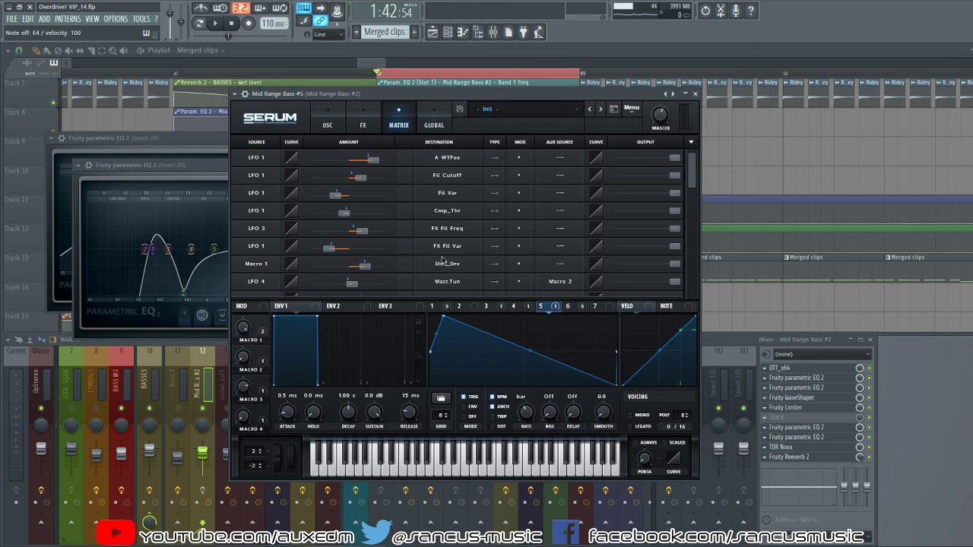
{"action": "scroll", "coordinate": [266, 232], "scroll_direction": "down", "scroll_amount": 6}
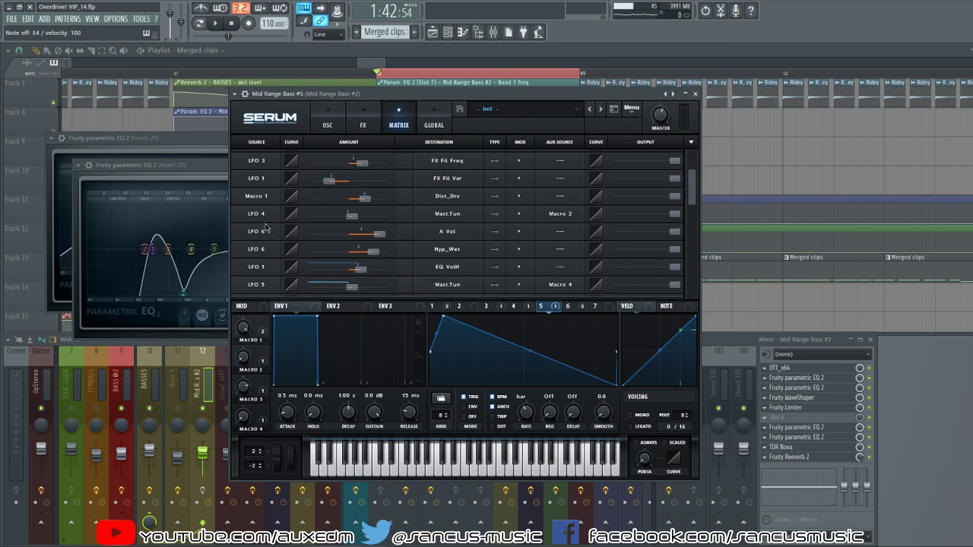
{"action": "left_click", "coordinate": [266, 230]}
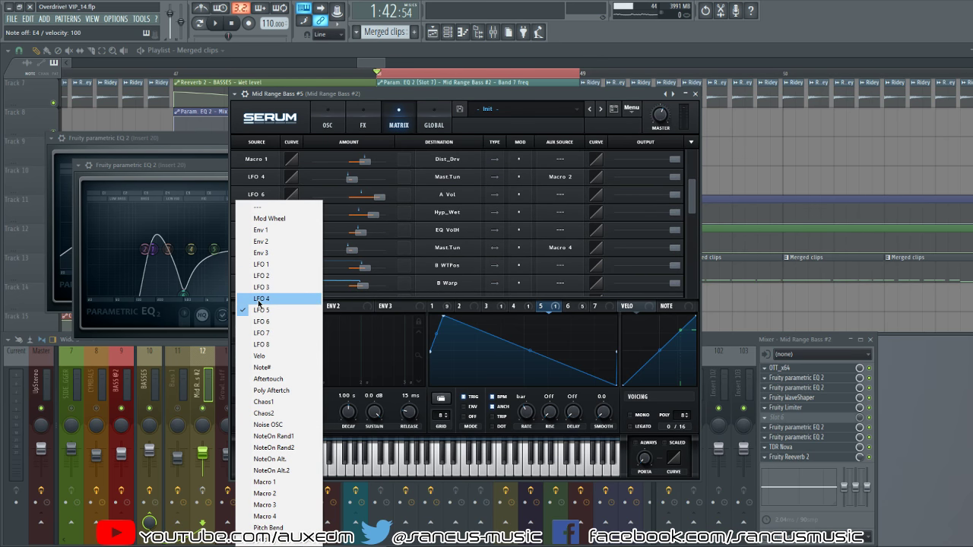
{"action": "left_click", "coordinate": [267, 308]}
{"action": "left_click", "coordinate": [447, 254]}
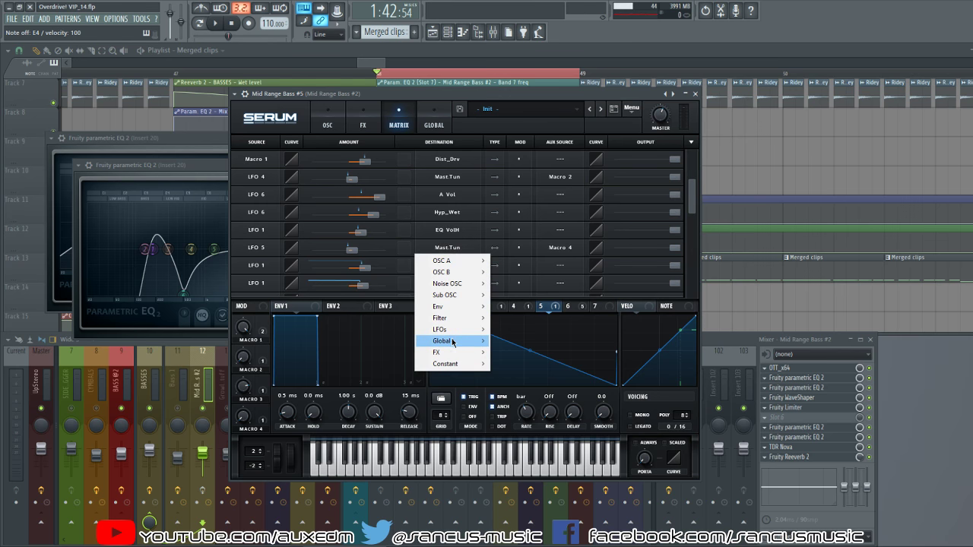
{"action": "mouse_move", "coordinate": [456, 341]}
{"action": "left_click", "coordinate": [502, 340]}
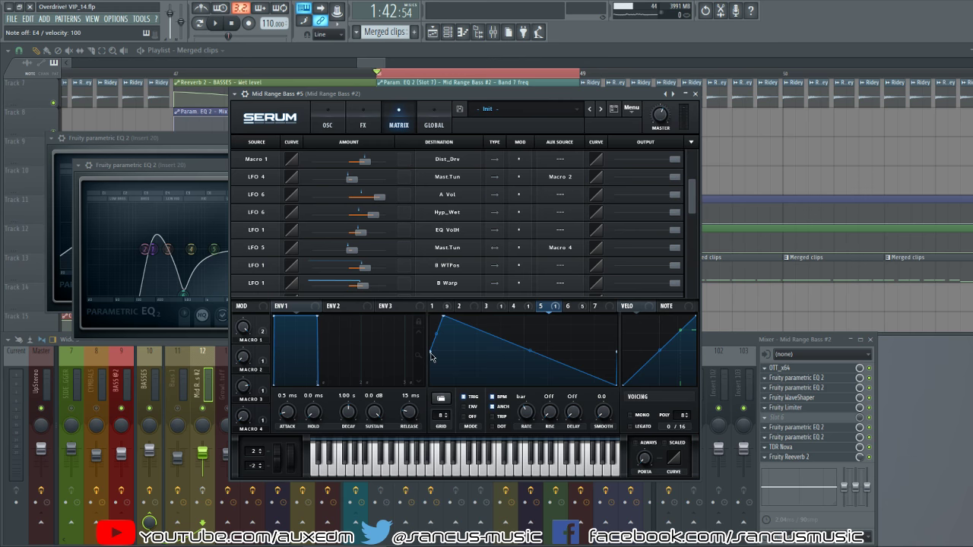
Step: Audition the bass and examine the amount, direction type and Macro 4 auxiliary source of the LFO 5 master tuning row
{"action": "key", "text": "c"}
{"action": "key", "text": "c"}
{"action": "left_click", "coordinate": [354, 250]}
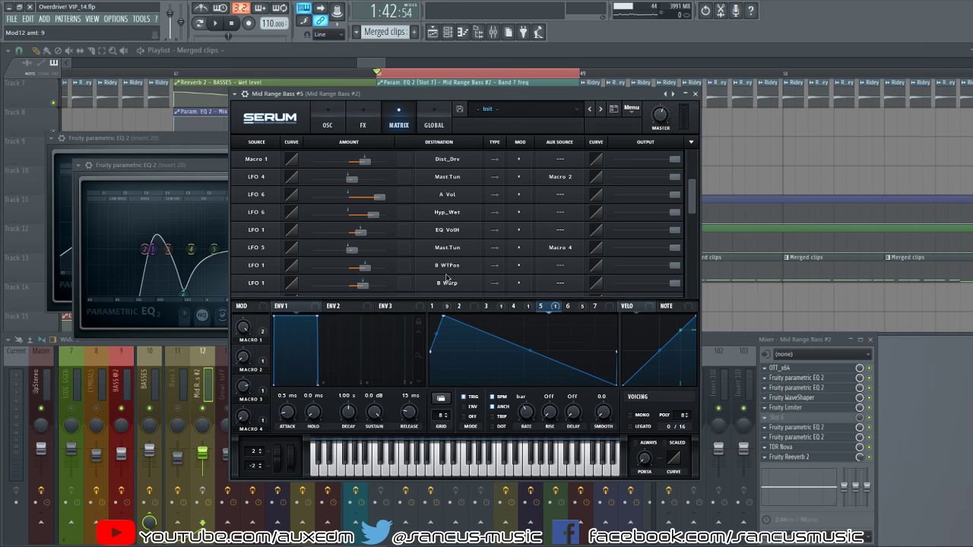
{"action": "left_click", "coordinate": [493, 248]}
{"action": "key", "text": "c"}
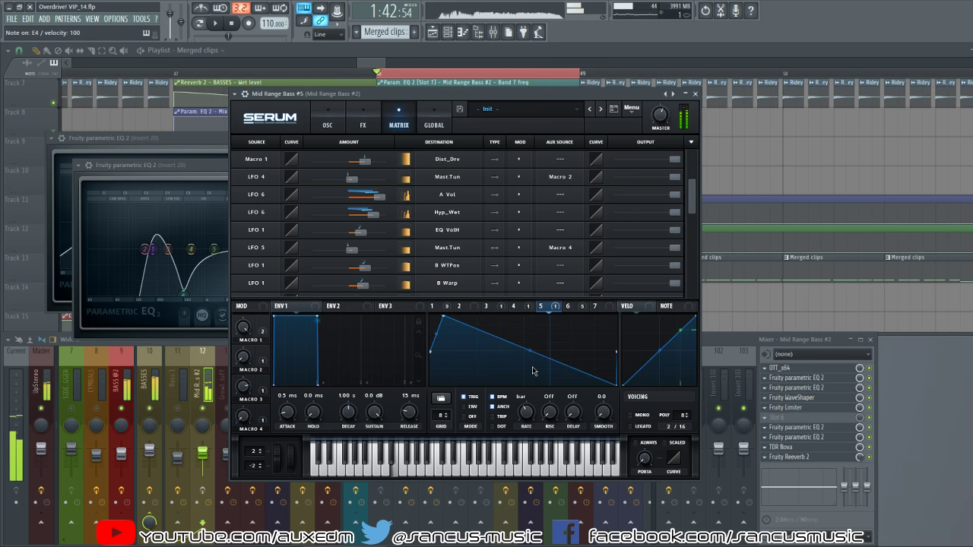
{"action": "left_click", "coordinate": [560, 247]}
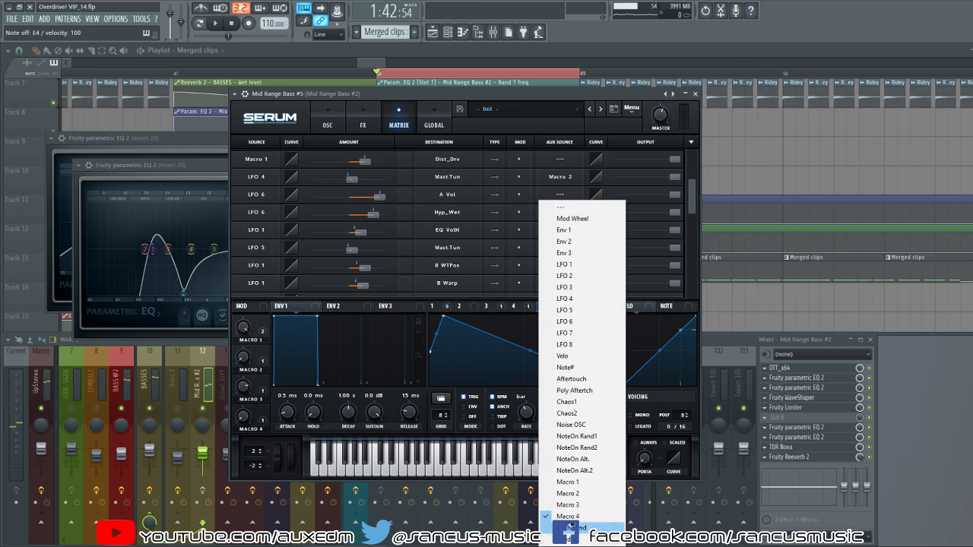
{"action": "left_click", "coordinate": [563, 529]}
Step: Compare the played bass with Macro 4 at 0% and at 100%
{"action": "left_click_drag", "start_coordinate": [248, 421], "coordinate": [270, 251]}
{"action": "key", "text": "c"}
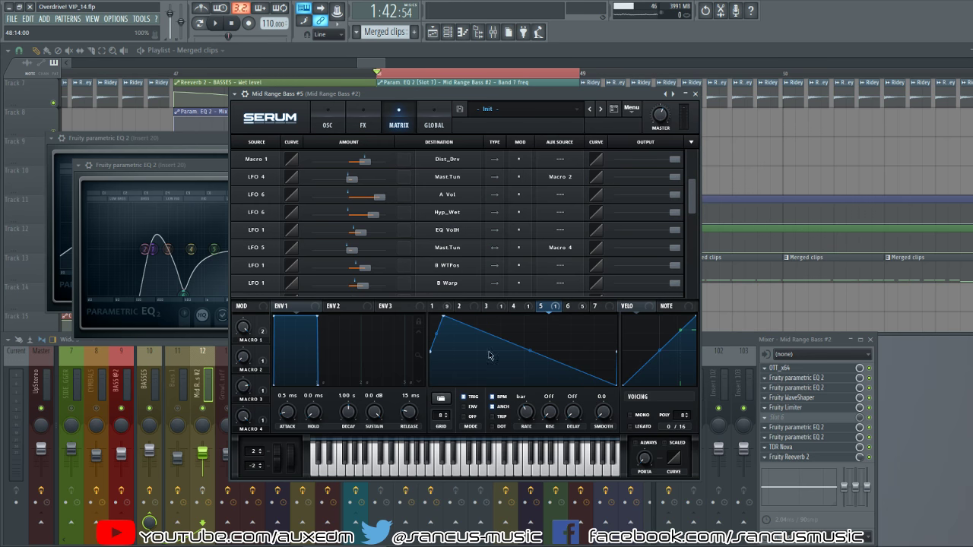
{"action": "key", "text": "v"}
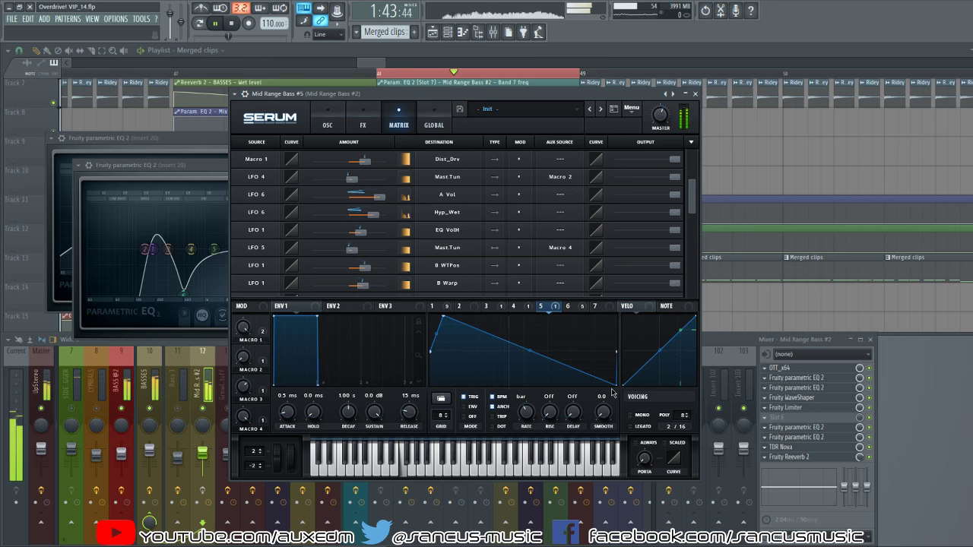
{"action": "key", "text": "space"}
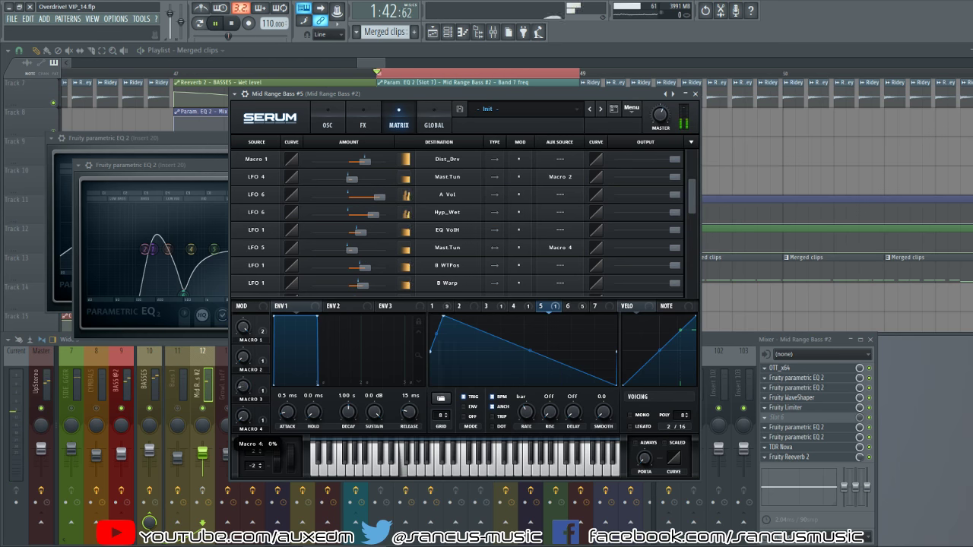
{"action": "key", "text": "space"}
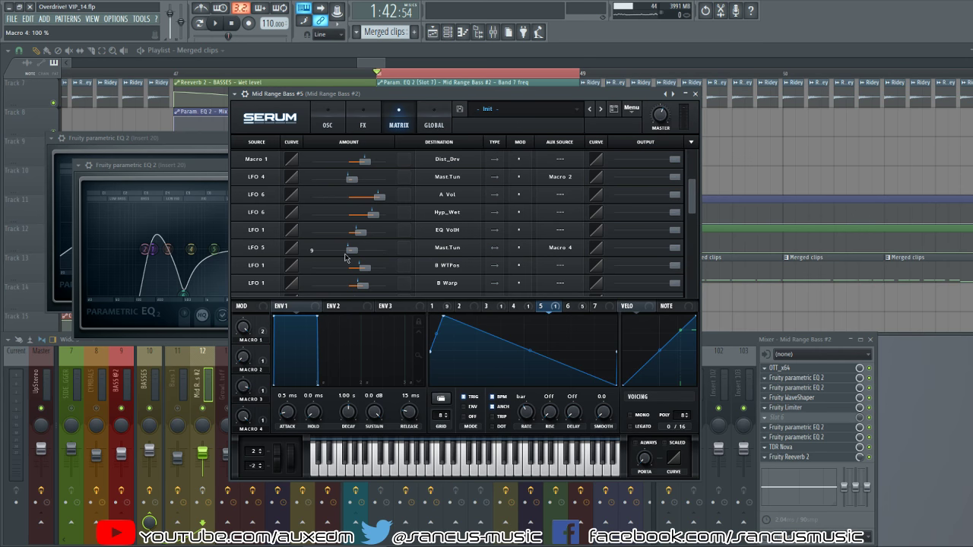
Step: Review the shapes of LFOs 2, 6, 5 and 4 once more
{"action": "left_click", "coordinate": [473, 309]}
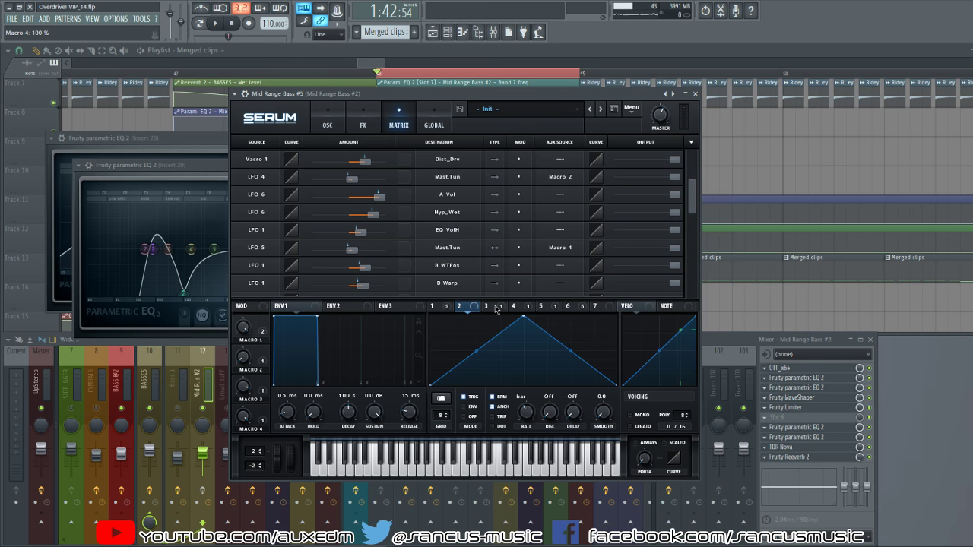
{"action": "left_click", "coordinate": [568, 306]}
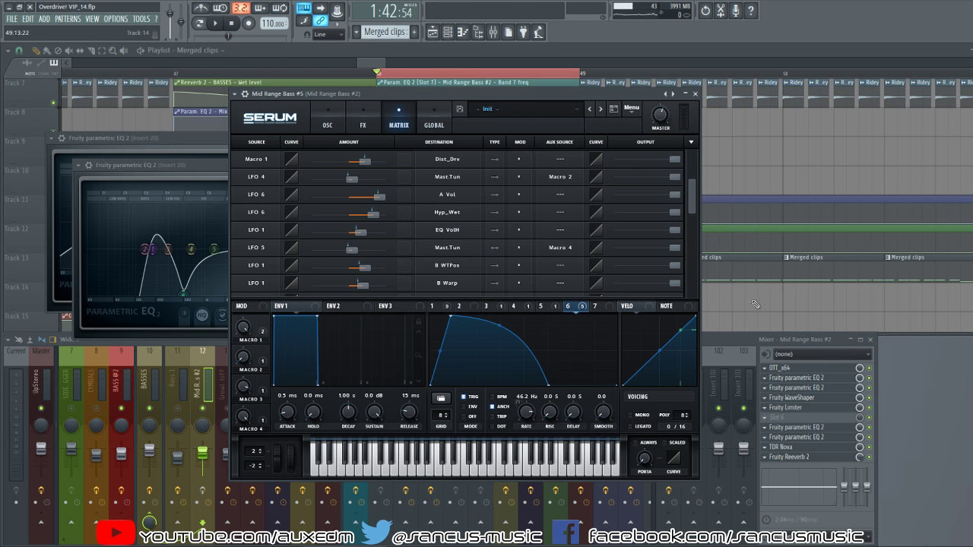
{"action": "left_click", "coordinate": [541, 307]}
{"action": "left_click", "coordinate": [515, 307]}
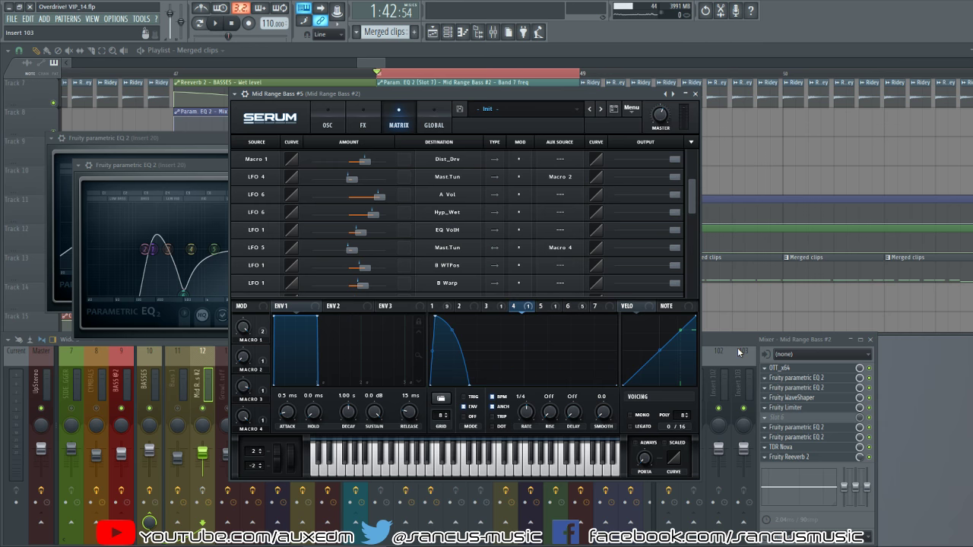
Step: Open the first Fruity parametric EQ 2 and OTT on the Mid Range Bass #2 mixer track and examine OTT's settings
{"action": "left_click", "coordinate": [517, 359]}
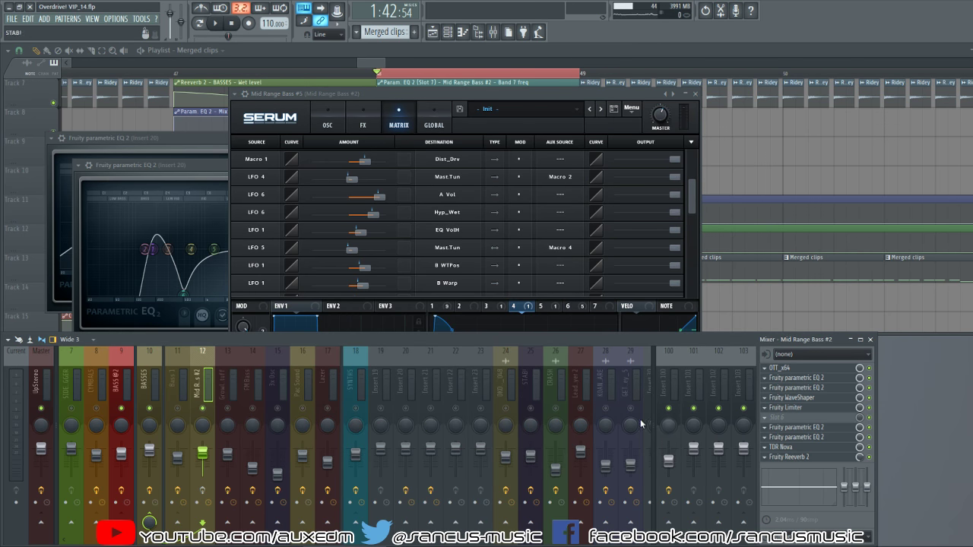
{"action": "left_click", "coordinate": [797, 378]}
{"action": "left_click", "coordinate": [797, 368]}
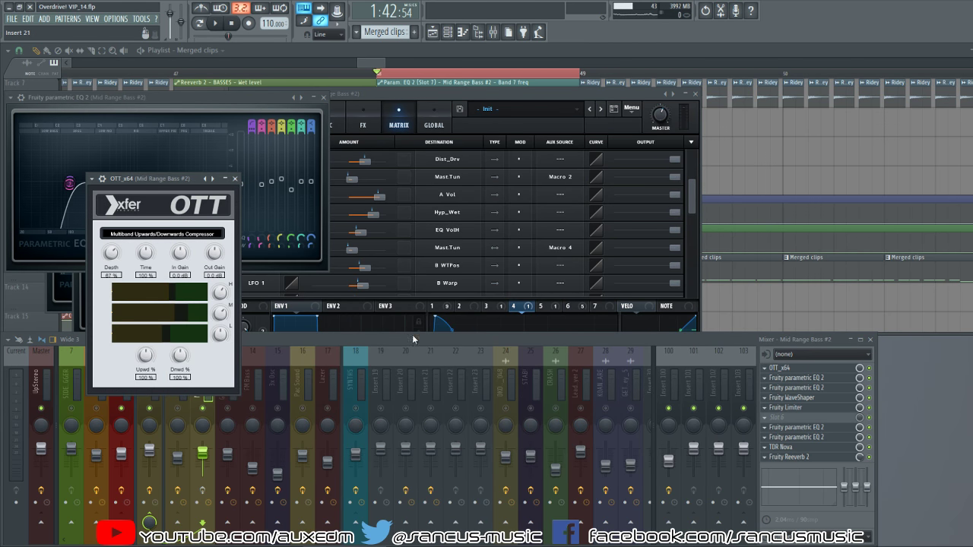
{"action": "left_click_drag", "start_coordinate": [177, 178], "coordinate": [362, 126]}
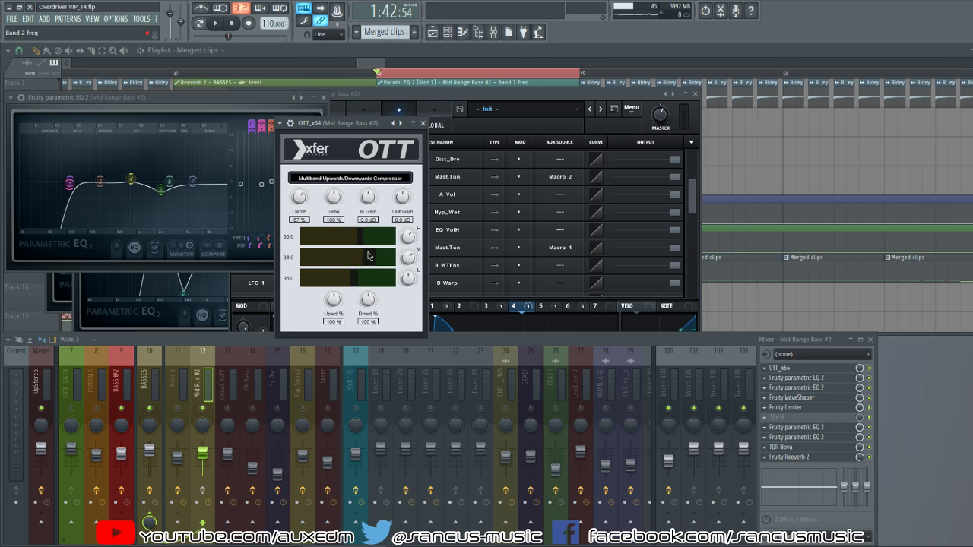
{"action": "left_click_drag", "start_coordinate": [369, 257], "coordinate": [367, 263]}
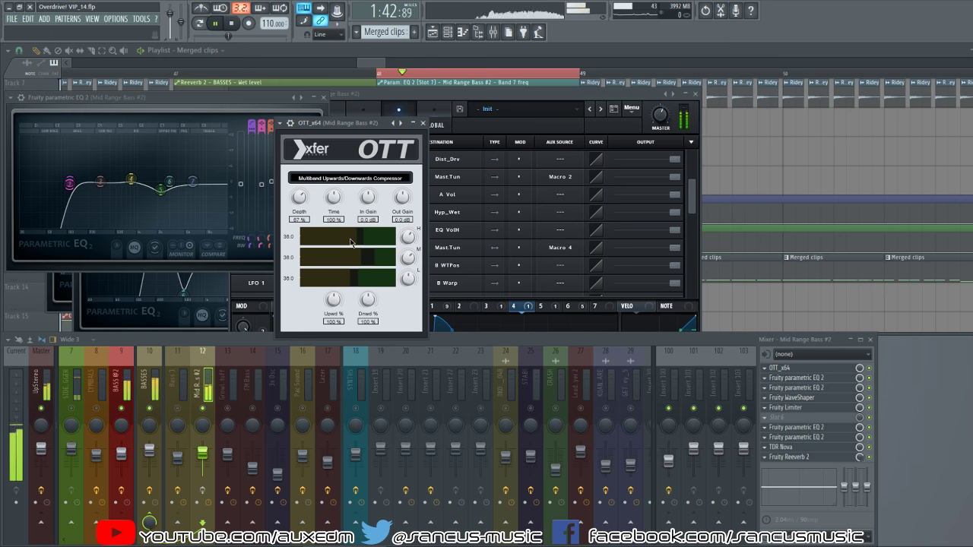
Step: Open the second Fruity parametric EQ 2, Fruity WaveShaper and Fruity Limiter on the bass track and examine their curves
{"action": "left_click", "coordinate": [815, 385]}
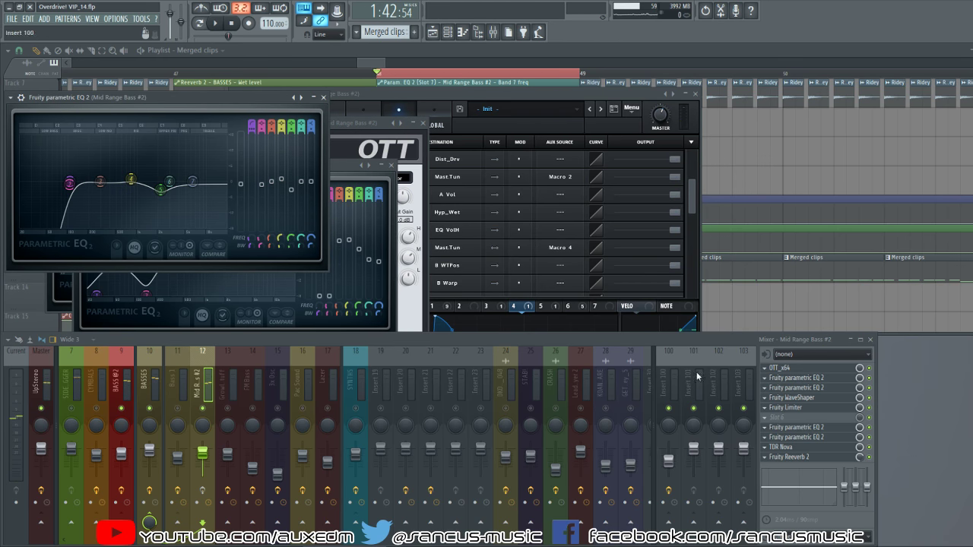
{"action": "left_click", "coordinate": [780, 397]}
{"action": "left_click", "coordinate": [794, 389]}
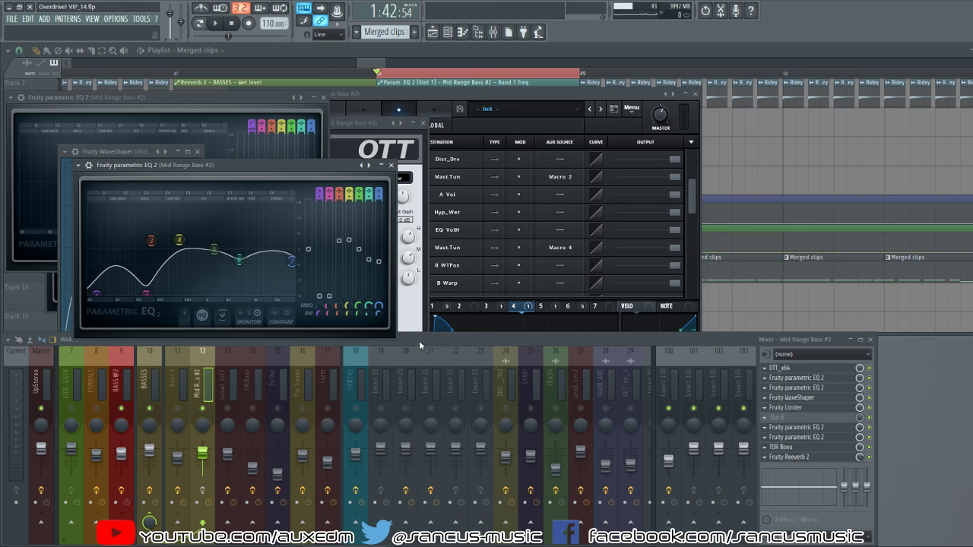
{"action": "left_click", "coordinate": [785, 407]}
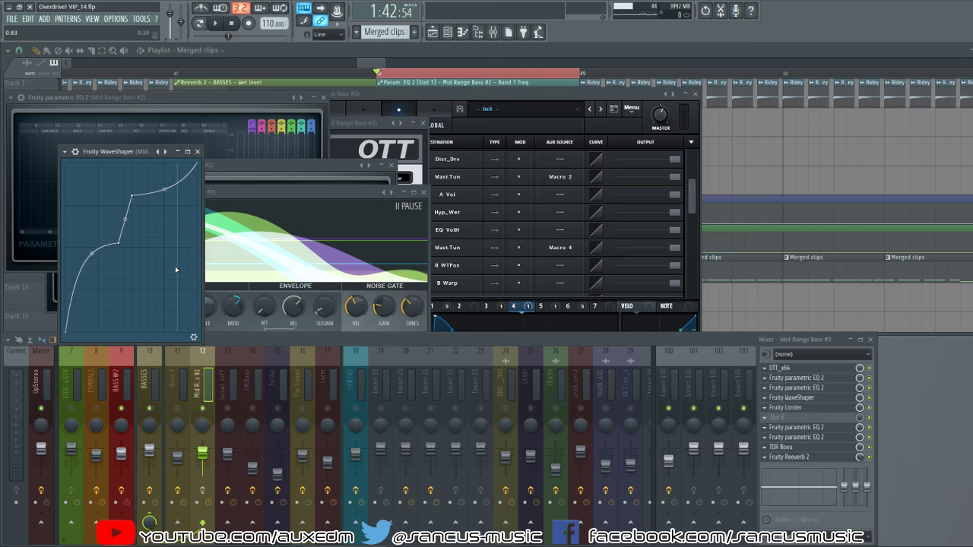
Step: Close the plugin windows and audition the selected bar 48 section of the playlist in short bursts
{"action": "key", "text": "F12"}
{"action": "scroll", "coordinate": [376, 76], "scroll_direction": "up", "scroll_amount": 3, "text": "ctrl"}
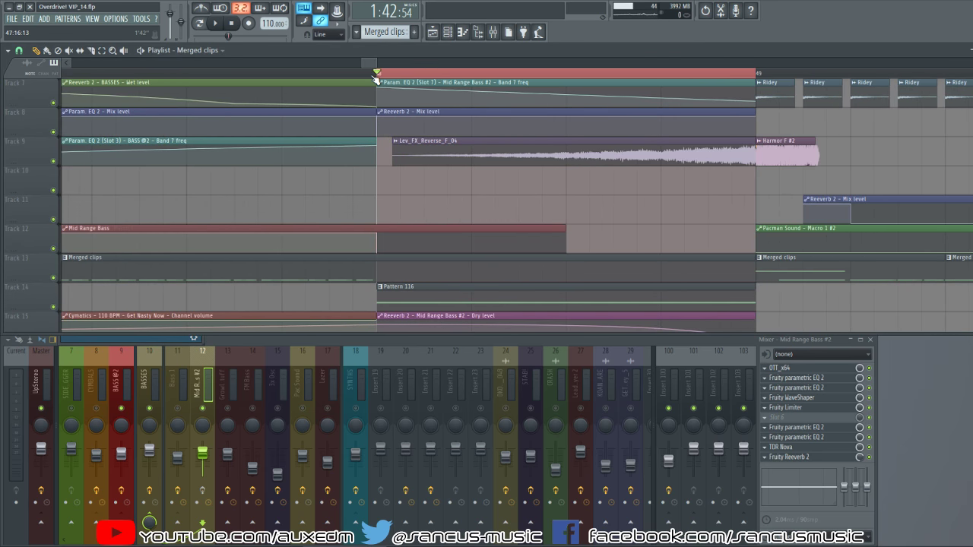
{"action": "scroll", "coordinate": [377, 74], "scroll_direction": "up", "scroll_amount": 5}
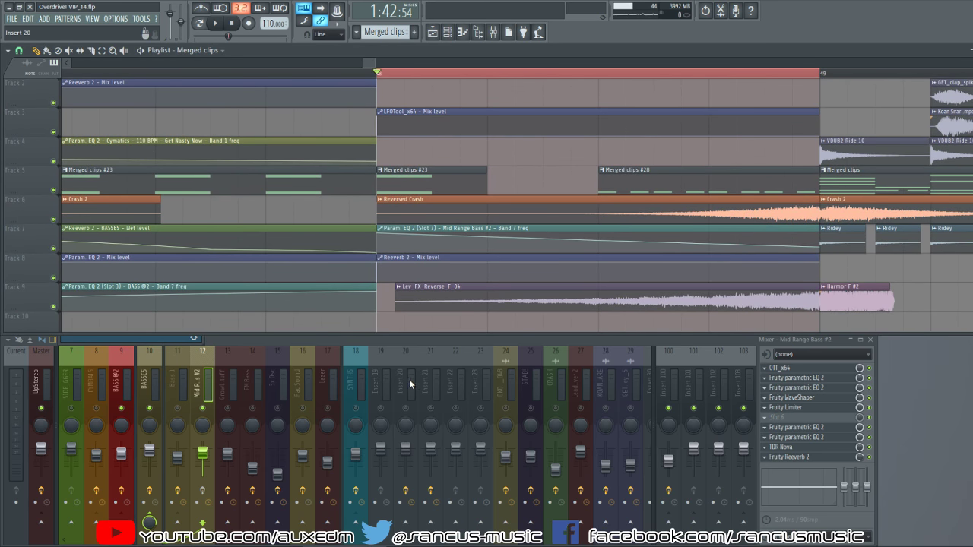
{"action": "key", "text": "space"}
{"action": "key", "text": "space"}
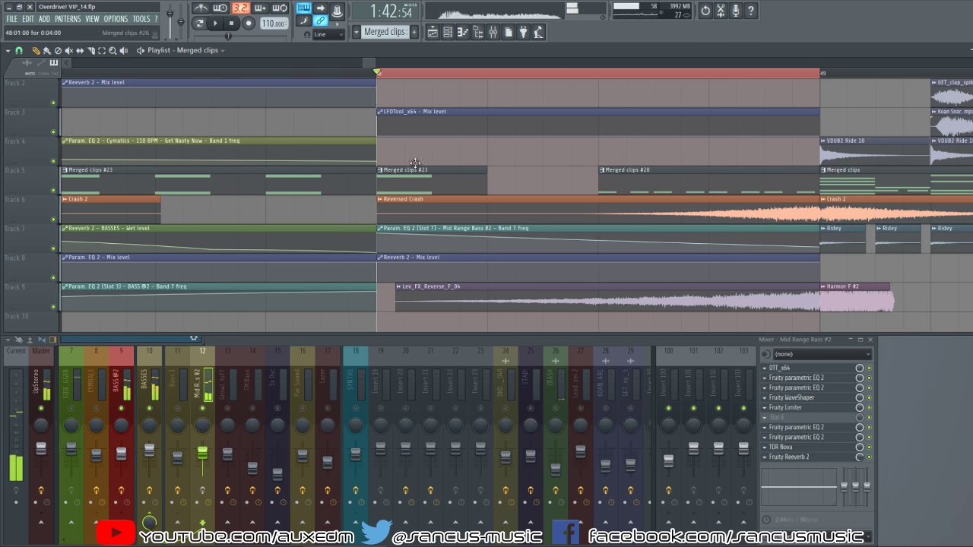
{"action": "key", "text": "space"}
{"action": "key", "text": "space"}
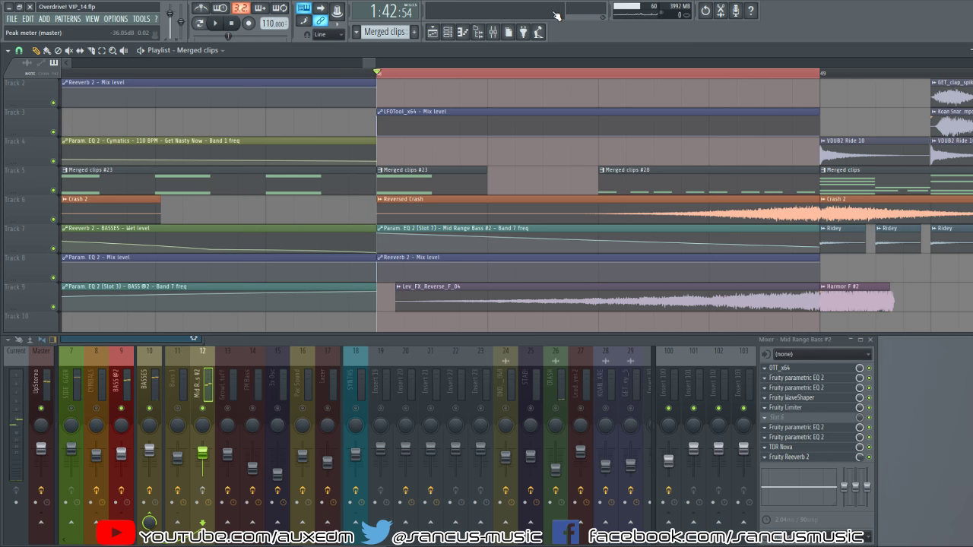
{"action": "key", "text": "space"}
{"action": "key", "text": "space"}
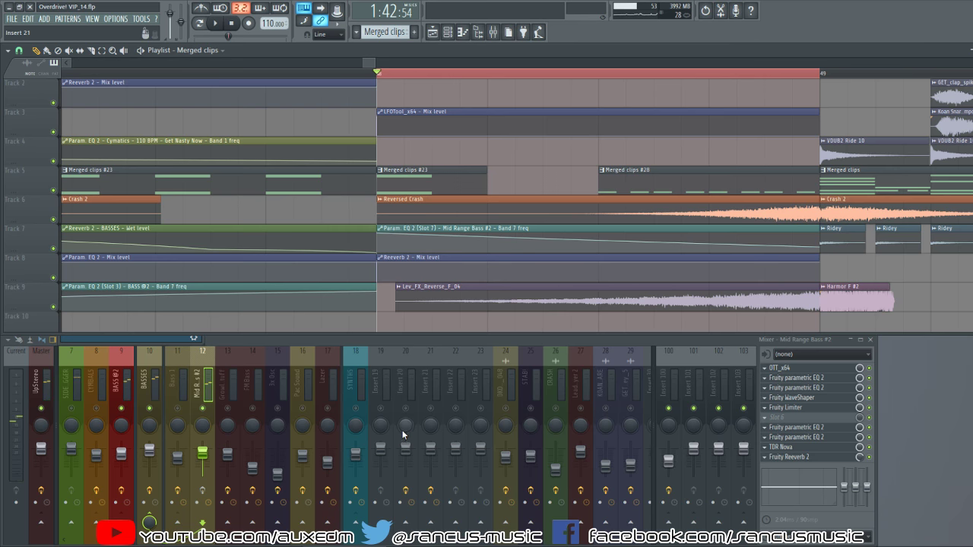
Step: Open the Fruity parametric EQ 2 on Insert 21, raise Band 1's high-pass frequency and audition the section
{"action": "left_click", "coordinate": [431, 403]}
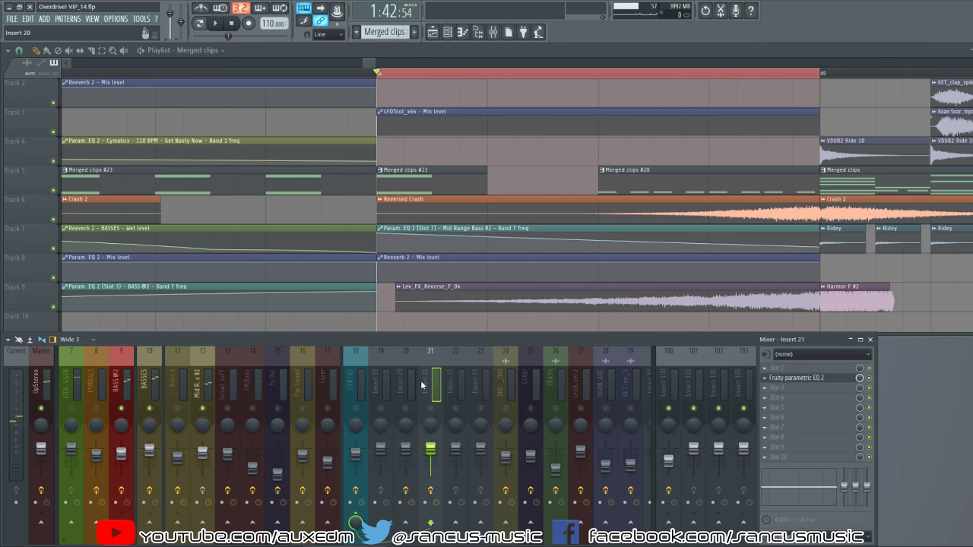
{"action": "left_click", "coordinate": [795, 378]}
{"action": "mouse_move", "coordinate": [283, 302]}
{"action": "left_mouse_down"}
{"action": "mouse_move", "coordinate": [283, 278]}
{"action": "mouse_move", "coordinate": [283, 380]}
{"action": "mouse_move", "coordinate": [283, 263]}
{"action": "mouse_move", "coordinate": [283, 358]}
{"action": "mouse_move", "coordinate": [283, 289]}
{"action": "left_mouse_up"}
{"action": "key", "text": "space"}
{"action": "key", "text": "space"}
{"action": "key", "text": "space"}
{"action": "key", "text": "space"}
{"action": "scroll", "coordinate": [283, 300], "scroll_direction": "down", "scroll_amount": 4}
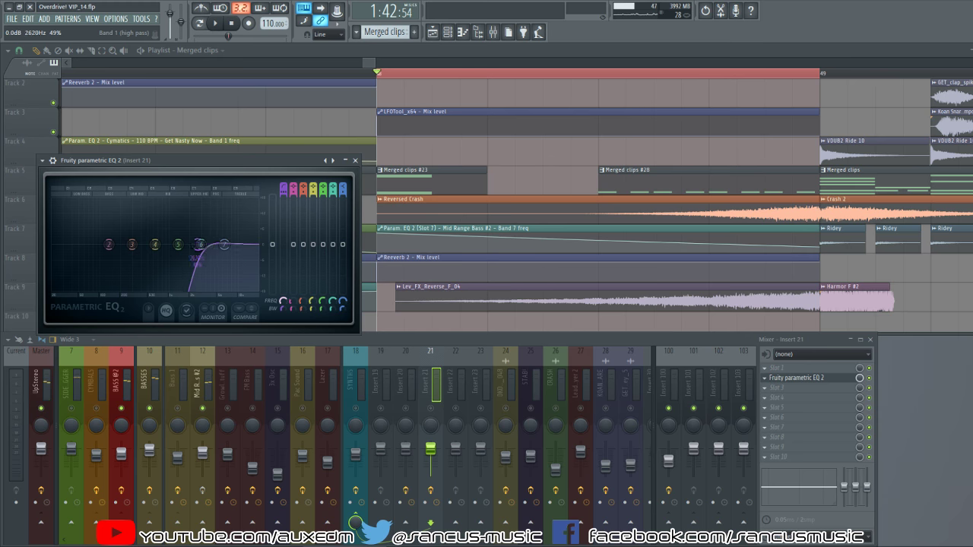
Step: Create an automation clip for Insert 21's Band 1 frequency, shape it as an upward-bowed falling curve and play the section
{"action": "right_click", "coordinate": [283, 301]}
{"action": "left_click", "coordinate": [309, 369]}
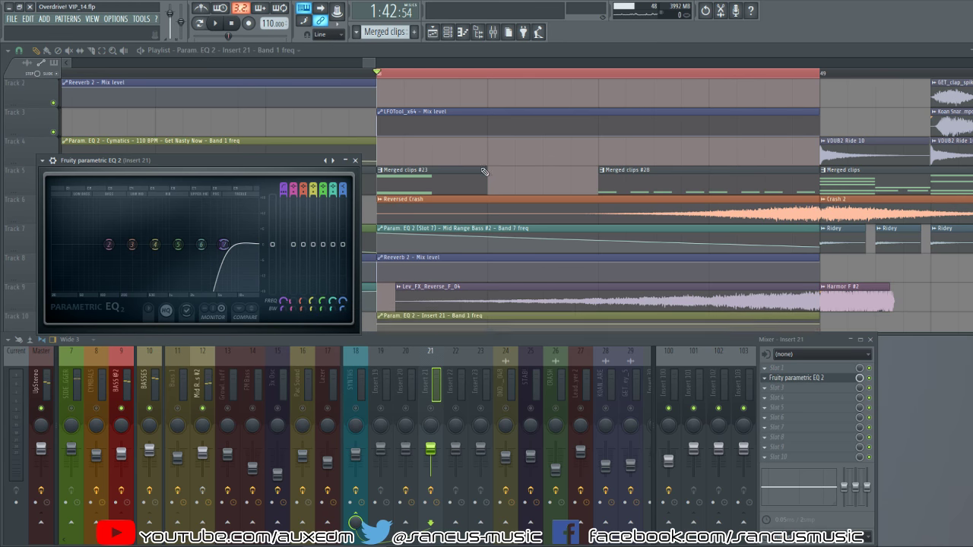
{"action": "left_click_drag", "start_coordinate": [821, 308], "coordinate": [821, 323]}
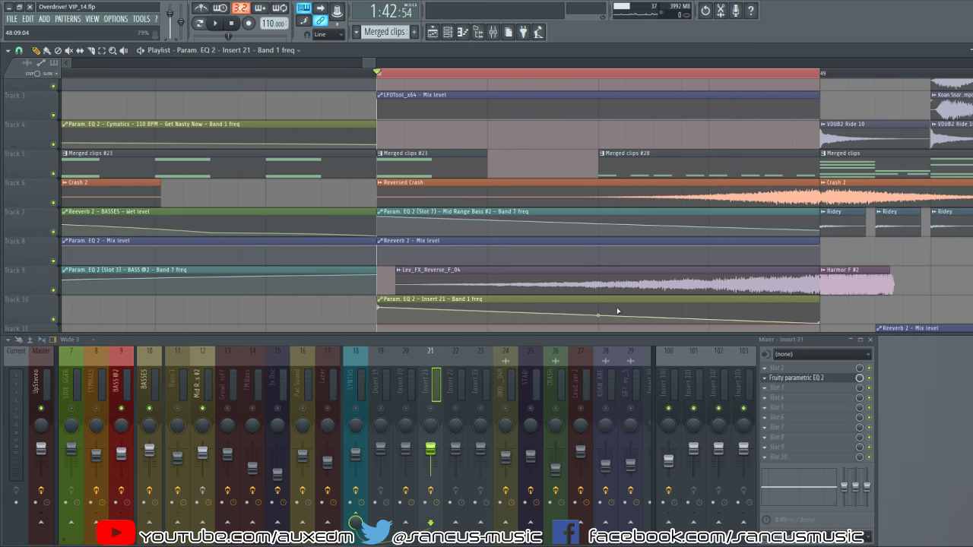
{"action": "left_click_drag", "start_coordinate": [600, 316], "coordinate": [598, 311]}
{"action": "key", "text": "space"}
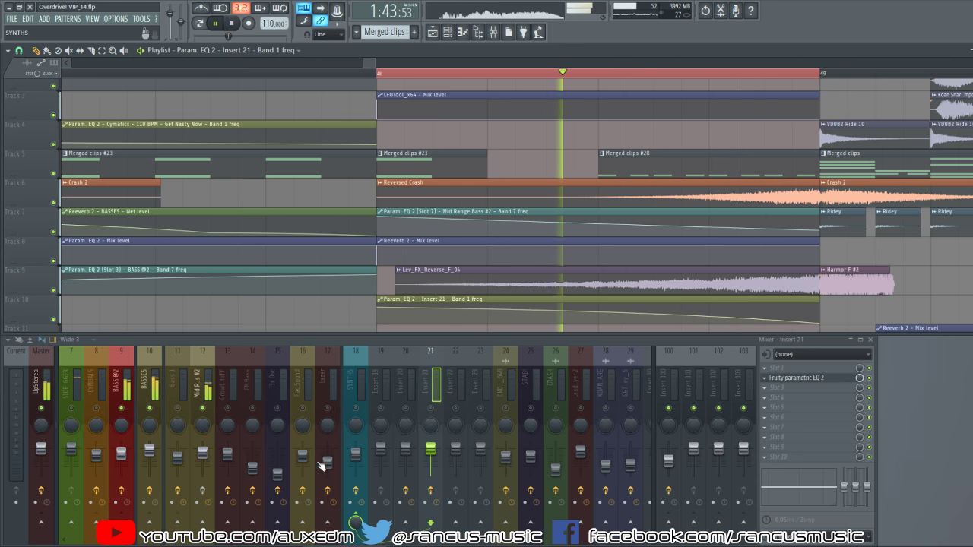
Step: Audition the bar 48 section with the Insert 21 Band 1 frequency automation in short bursts
{"action": "key", "text": "space"}
{"action": "key", "text": "space"}
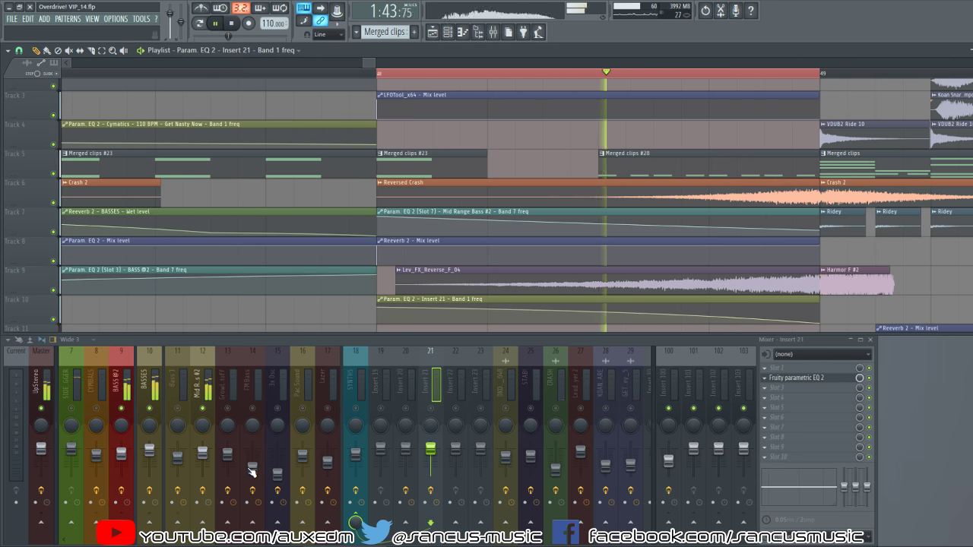
{"action": "key", "text": "space"}
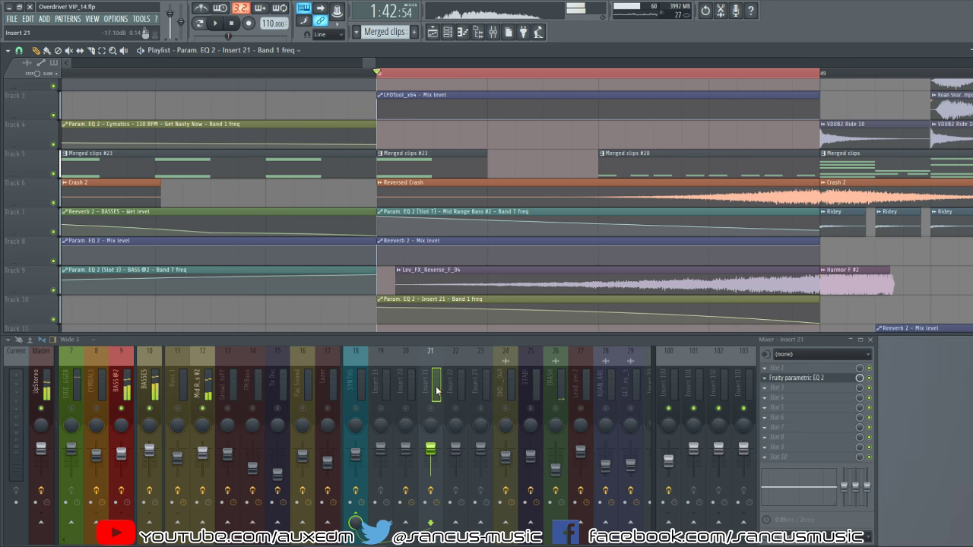
Step: Open Fruity Reeverb 2 on the Mid Range Bass #2 mixer track and look through the playlist for its Dry and Wet level automation clips
{"action": "left_click", "coordinate": [197, 376]}
{"action": "left_click", "coordinate": [800, 457]}
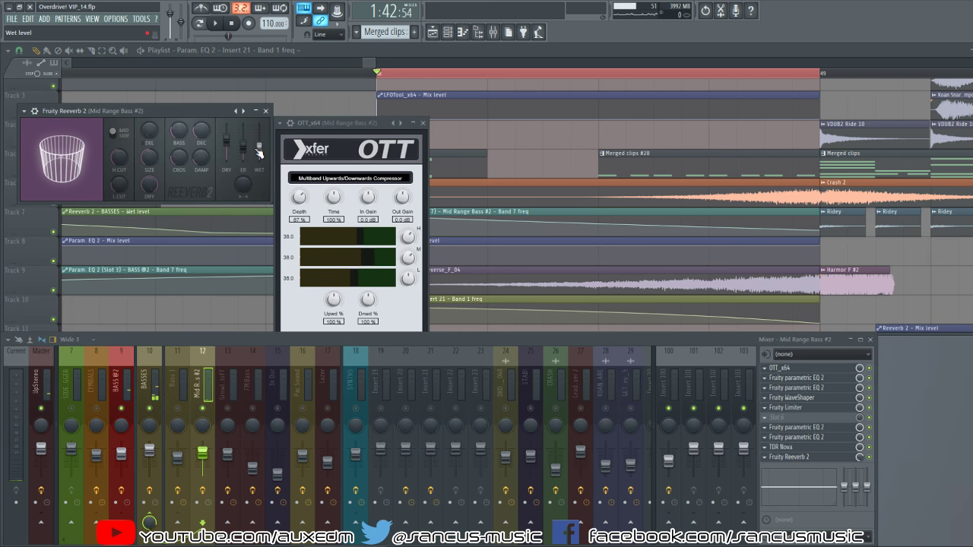
{"action": "left_click", "coordinate": [530, 154]}
{"action": "scroll", "coordinate": [456, 74], "scroll_direction": "down", "scroll_amount": 4}
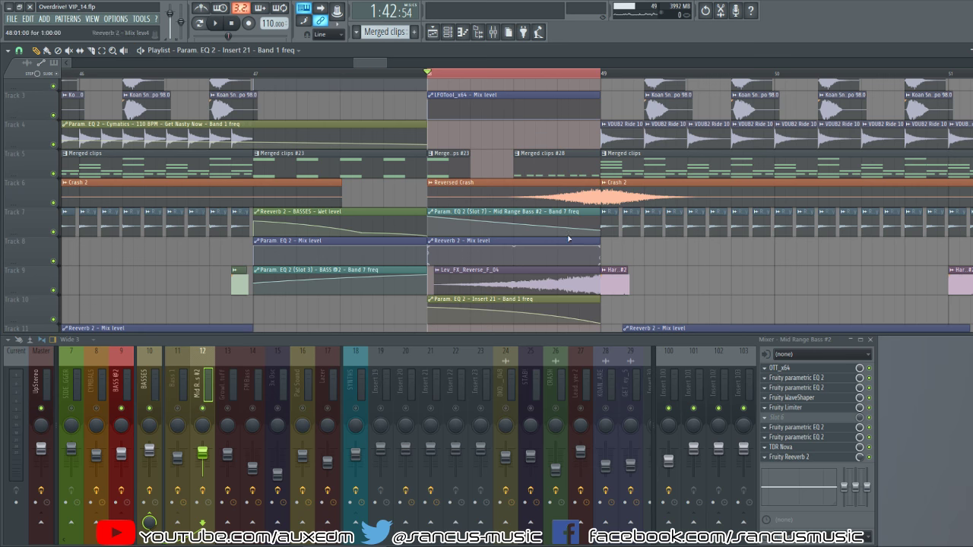
{"action": "scroll", "coordinate": [528, 228], "scroll_direction": "down", "scroll_amount": 5}
{"action": "scroll", "coordinate": [528, 224], "scroll_direction": "down", "scroll_amount": 4}
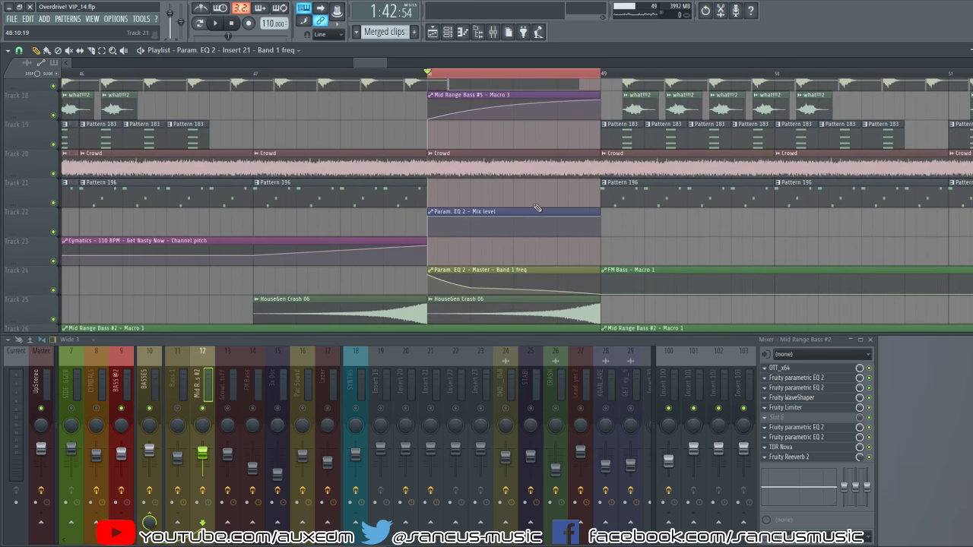
{"action": "scroll", "coordinate": [536, 213], "scroll_direction": "down", "scroll_amount": 10}
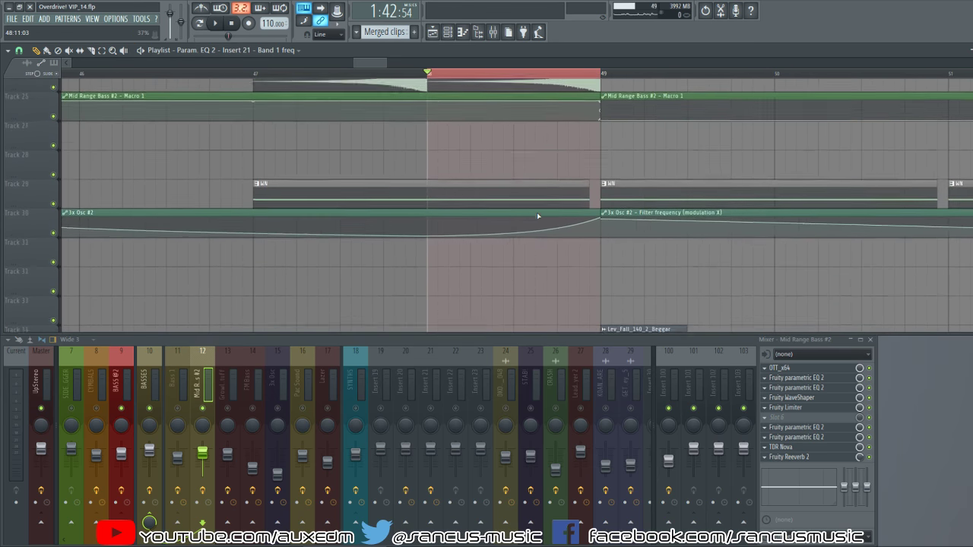
{"action": "scroll", "coordinate": [542, 215], "scroll_direction": "down", "scroll_amount": 6}
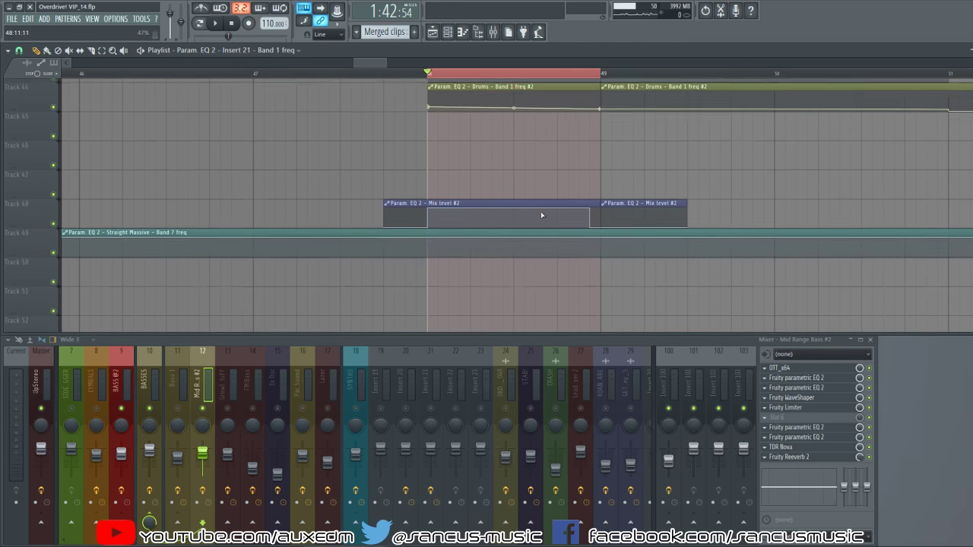
{"action": "scroll", "coordinate": [520, 272], "scroll_direction": "up", "scroll_amount": 15}
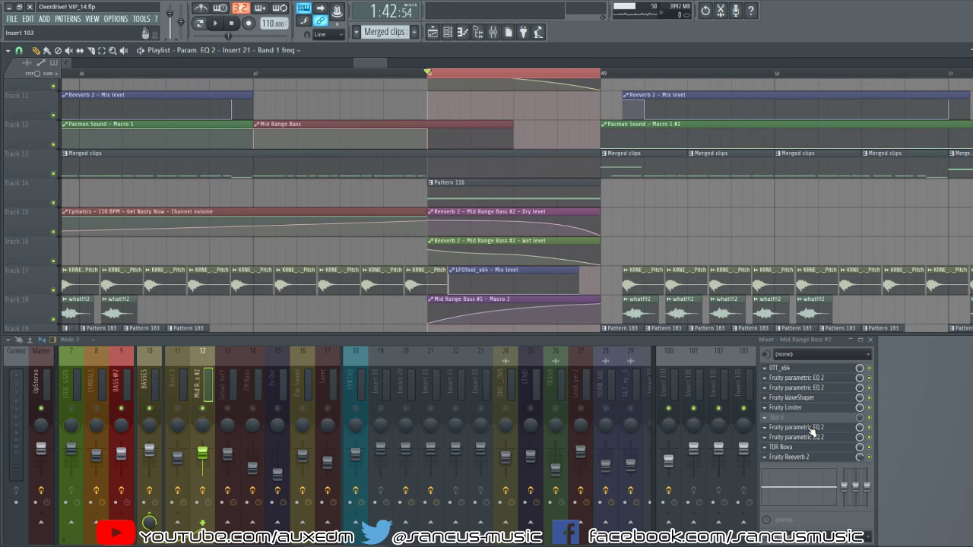
Step: Open the last two Fruity parametric EQ 2 plugins on Mid Range Bass #2, play bar 48 and find the Band 7 frequency automation clip
{"action": "left_click", "coordinate": [810, 428]}
{"action": "left_click", "coordinate": [811, 437]}
{"action": "key", "text": "space"}
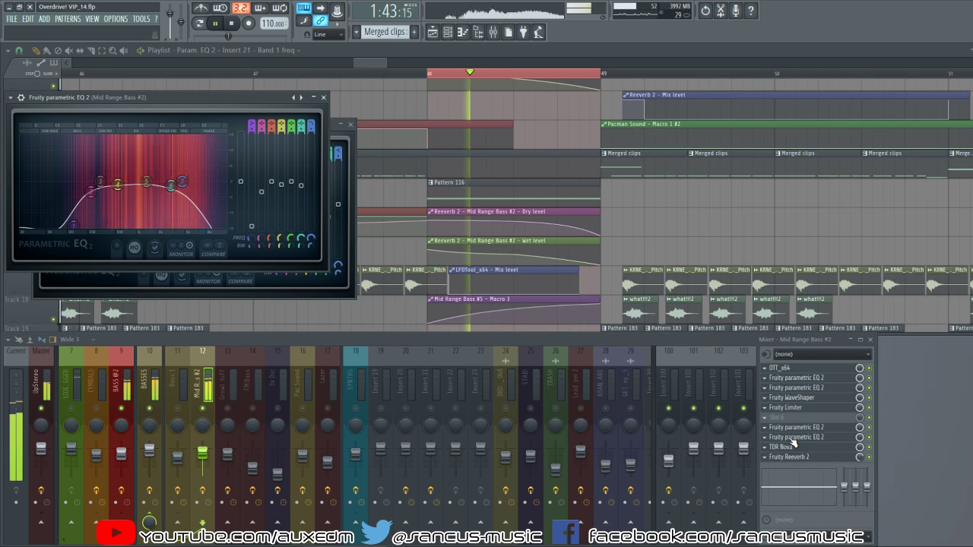
{"action": "left_click_drag", "start_coordinate": [220, 181], "coordinate": [143, 214]}
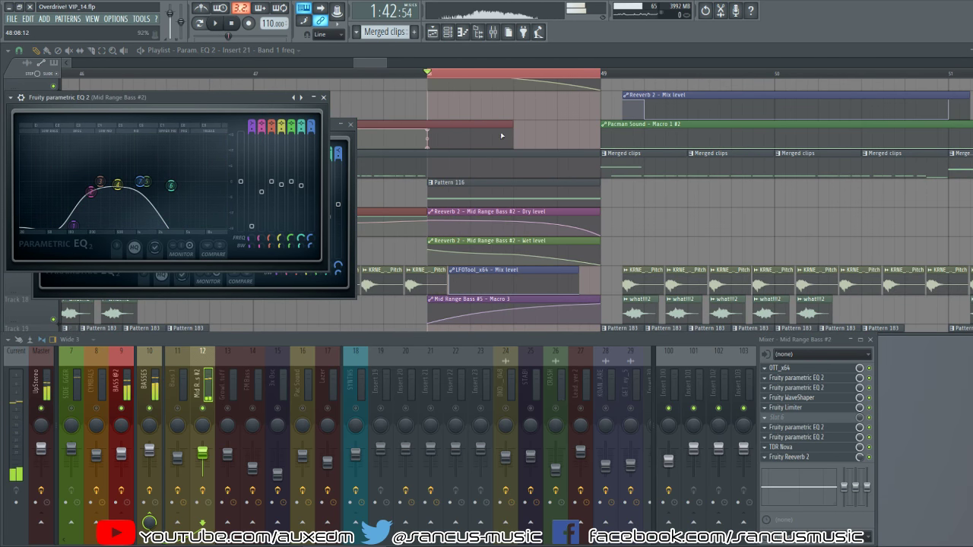
{"action": "right_click", "coordinate": [548, 131]}
{"action": "scroll", "coordinate": [434, 185], "scroll_direction": "up", "scroll_amount": 1}
{"action": "scroll", "coordinate": [436, 187], "scroll_direction": "up", "scroll_amount": 6}
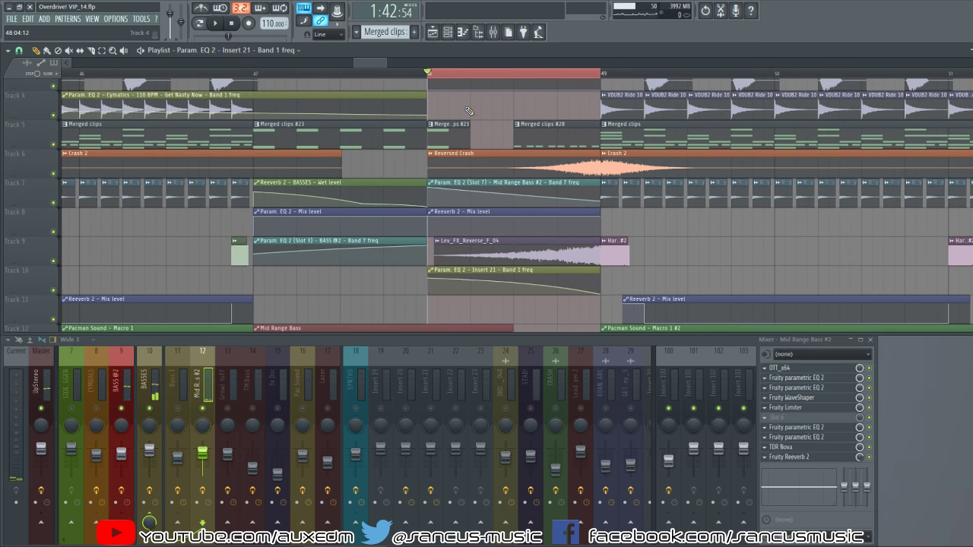
Step: Open TDR Nova and the Slot 7 Fruity parametric EQ 2, and watch Band 7 sweep while playing bar 48
{"action": "left_click", "coordinate": [790, 446]}
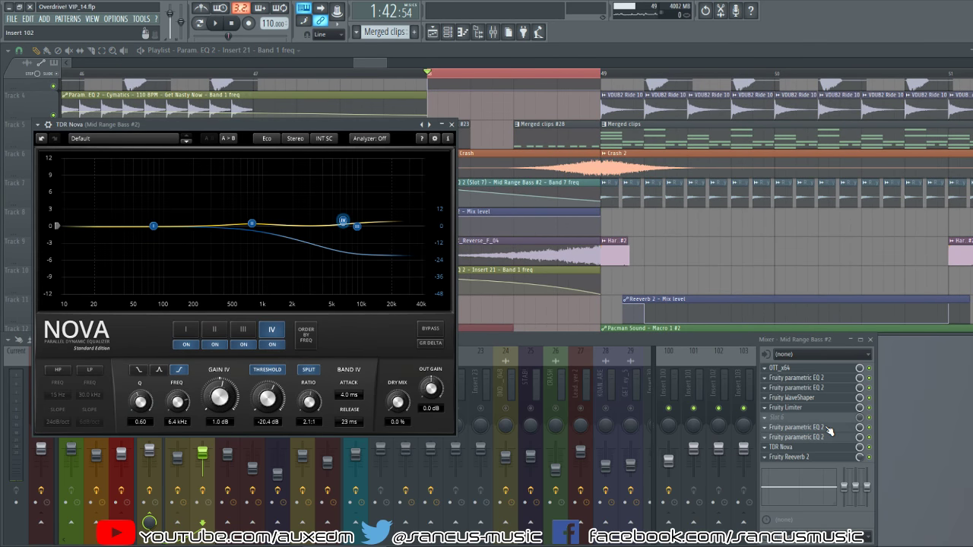
{"action": "left_click", "coordinate": [795, 427]}
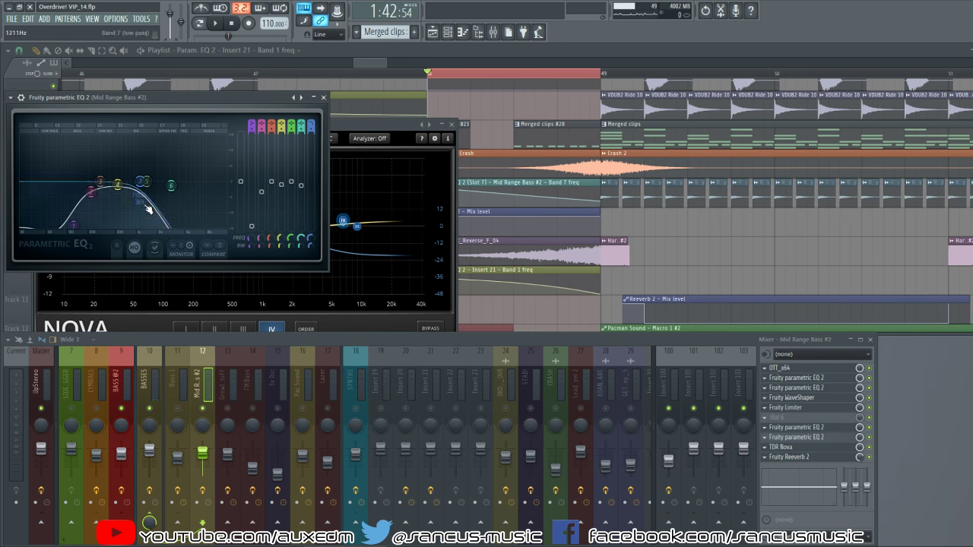
{"action": "key", "text": "space"}
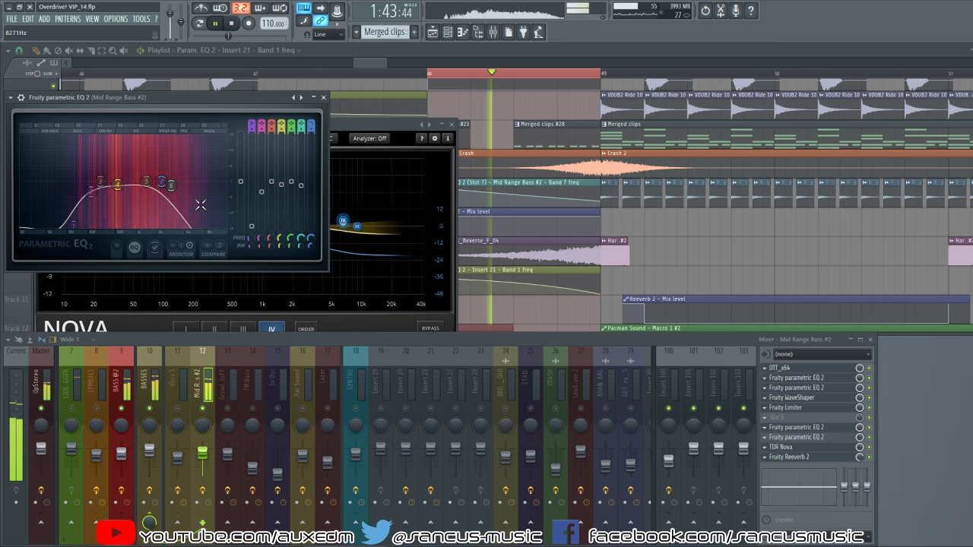
{"action": "key", "text": "space"}
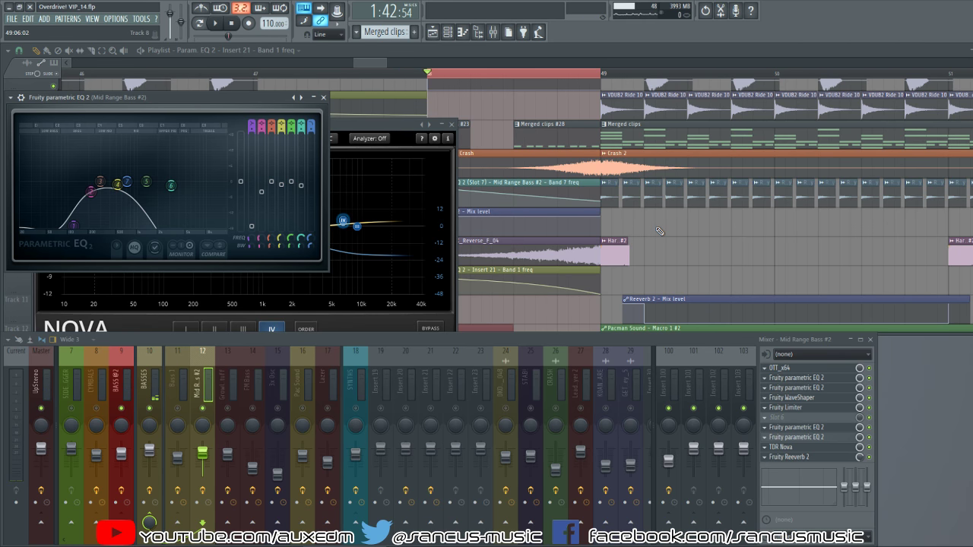
{"action": "left_click", "coordinate": [532, 107]}
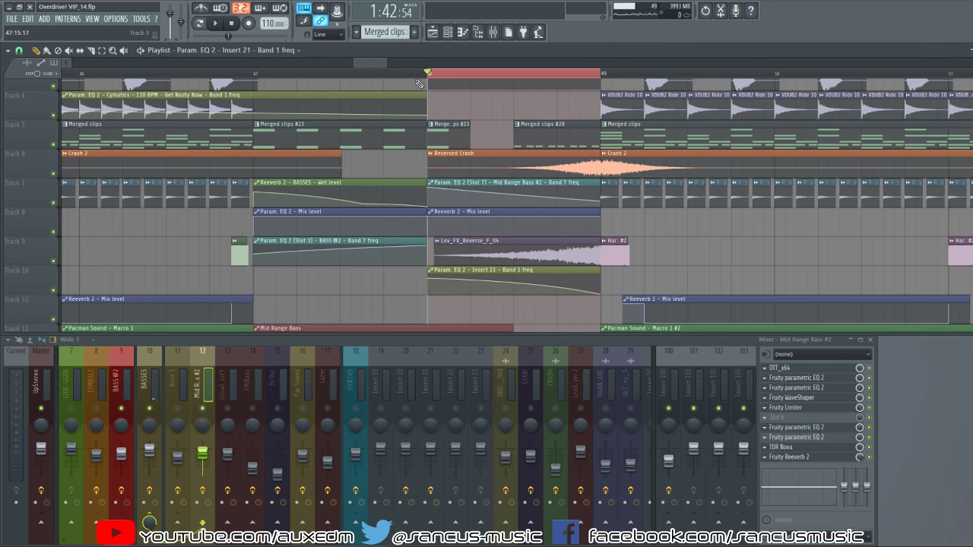
Step: Audition the playlist from just before bar 48, and from late in bar 48 towards bar 49
{"action": "left_click", "coordinate": [407, 73]}
{"action": "key", "text": "space"}
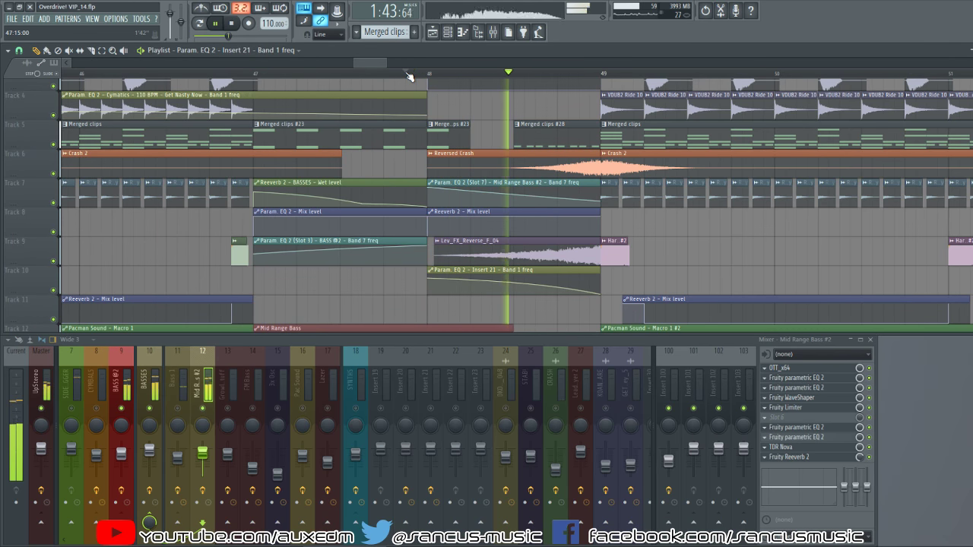
{"action": "key", "text": "space"}
{"action": "left_click", "coordinate": [560, 73]}
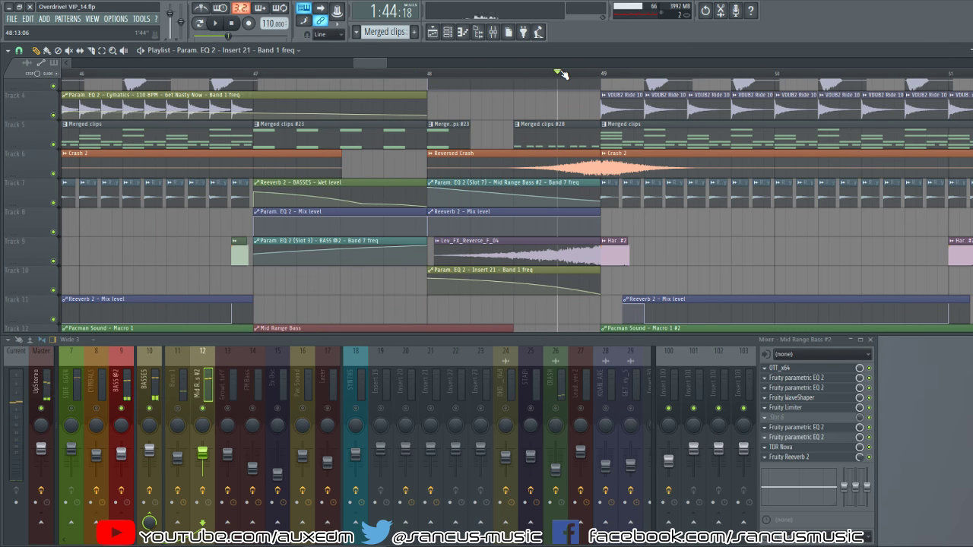
{"action": "key", "text": "space"}
{"action": "key", "text": "space"}
{"action": "key", "text": "space"}
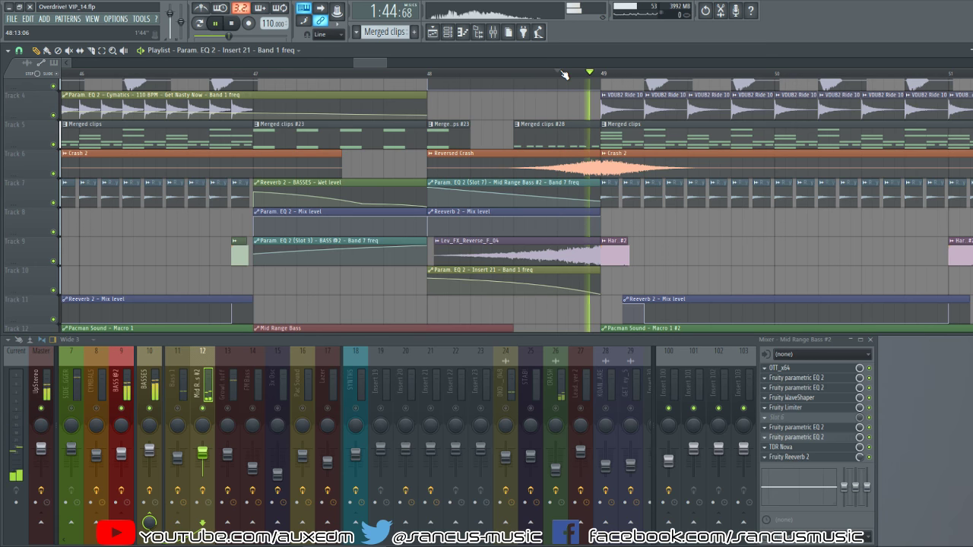
{"action": "key", "text": "space"}
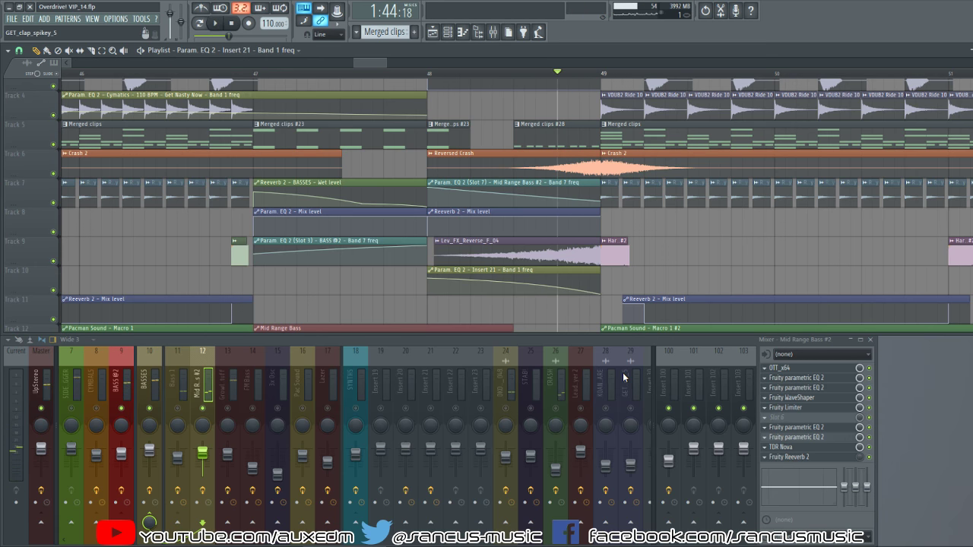
Step: Reopen TDR Nova and both lower Fruity parametric EQ 2 plugins on Mid Range Bass #2 and audition the end of bar 48
{"action": "left_click", "coordinate": [798, 446]}
{"action": "left_click", "coordinate": [800, 437]}
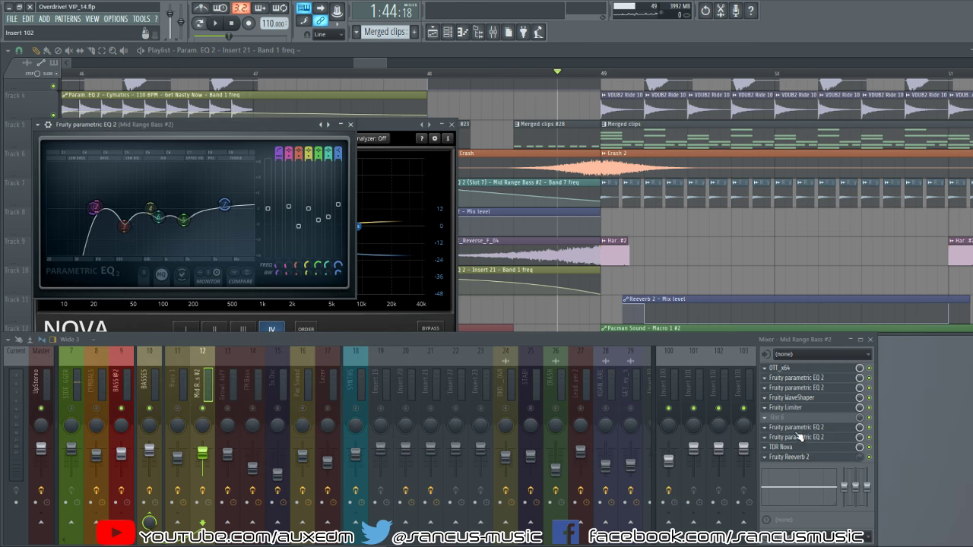
{"action": "left_click", "coordinate": [800, 428]}
{"action": "key", "text": "space"}
{"action": "key", "text": "space"}
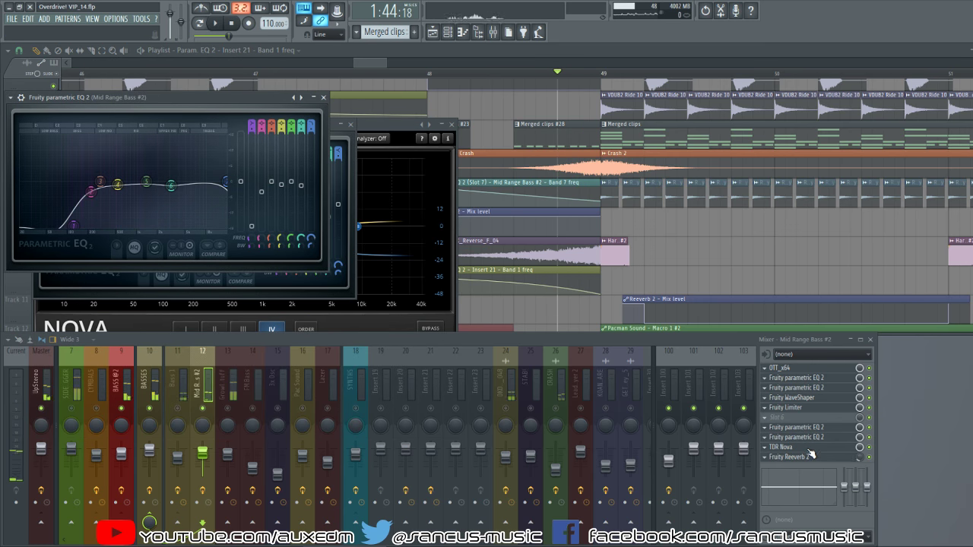
Step: Bring up Fruity Reeverb 2 and TDR Nova on Mid Range Bass #2 and play the lead-in to bar 49
{"action": "left_click", "coordinate": [811, 457]}
{"action": "left_click", "coordinate": [813, 448]}
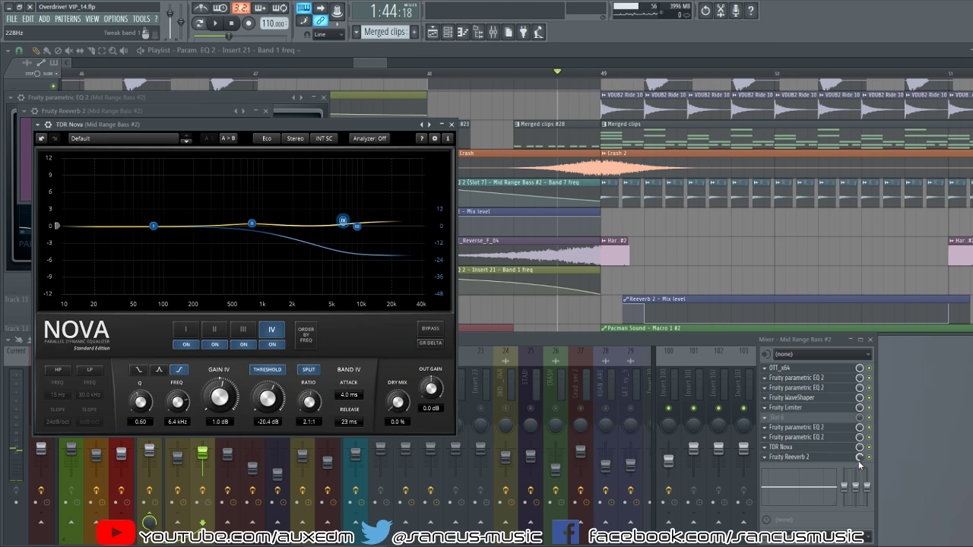
{"action": "key", "text": "space"}
{"action": "key", "text": "space"}
Step: Move the TDR Nova window clear of the other plugins to examine its bands, and play the transition into bar 49
{"action": "left_click_drag", "start_coordinate": [295, 127], "coordinate": [455, 105]}
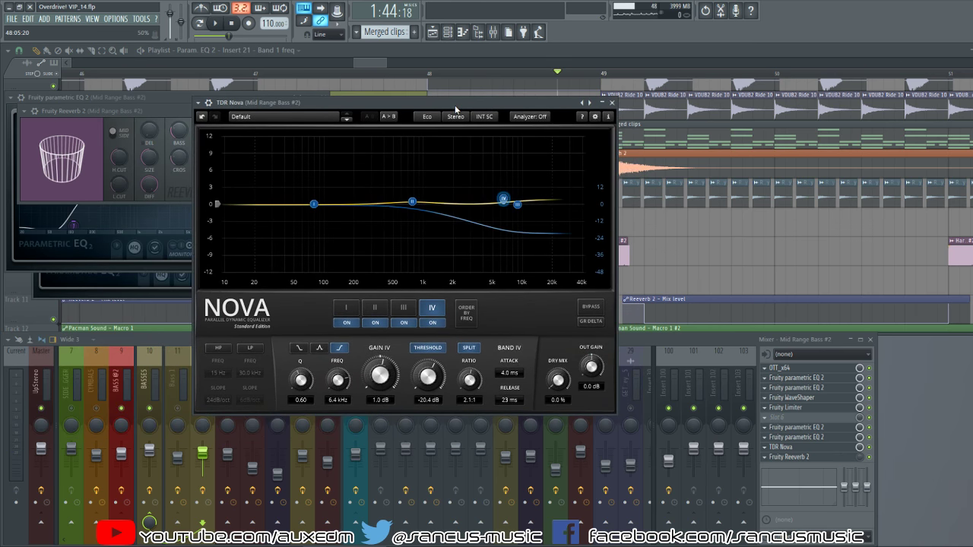
{"action": "key", "text": "space"}
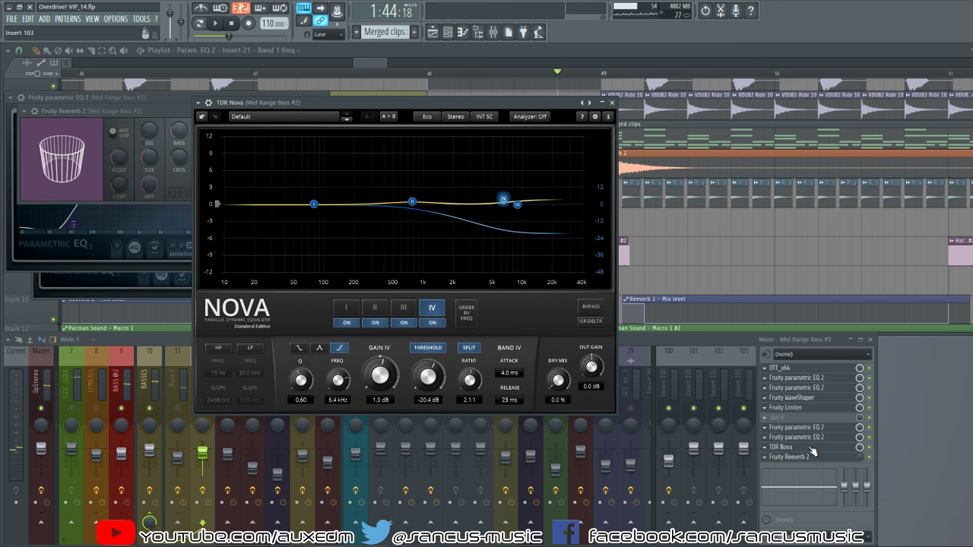
{"action": "left_click_drag", "start_coordinate": [387, 103], "coordinate": [409, 83]}
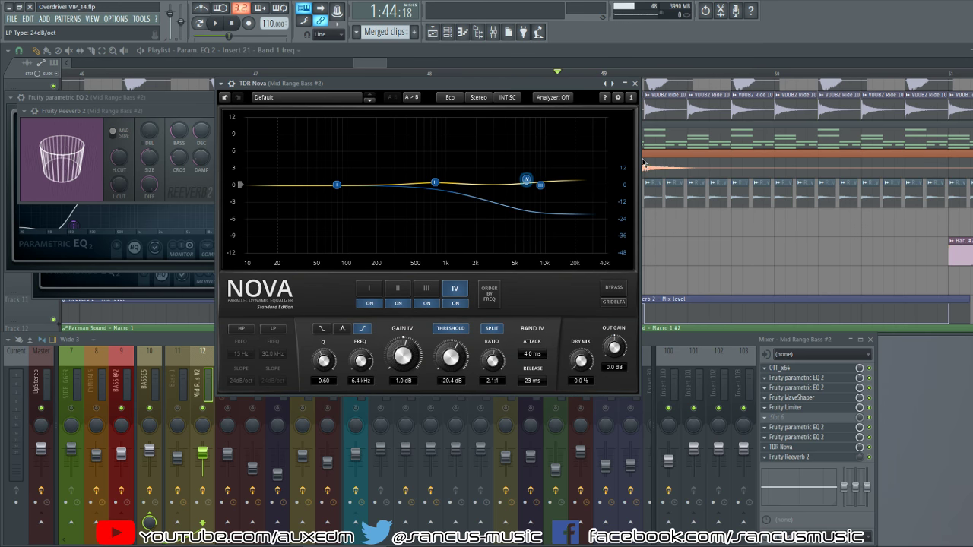
{"action": "key", "text": "space"}
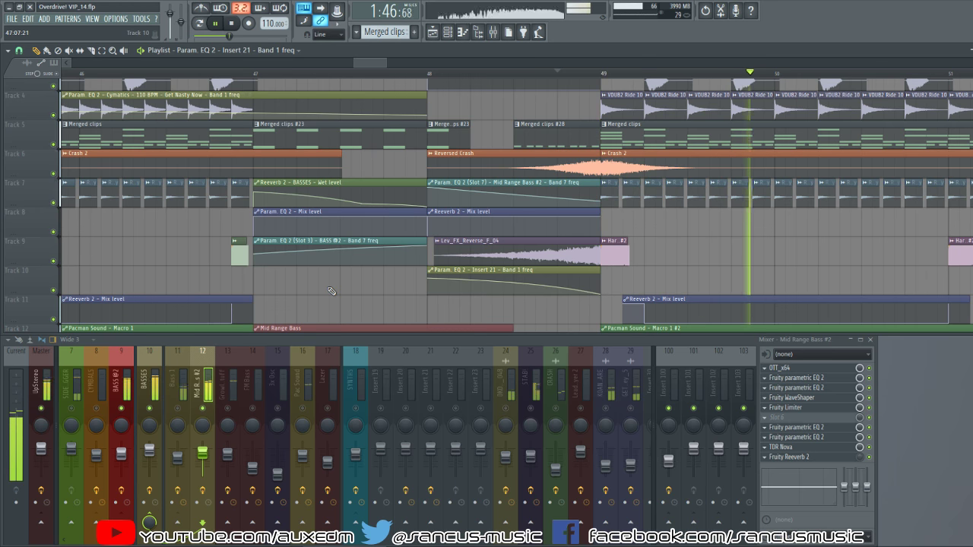
{"action": "key", "text": "space"}
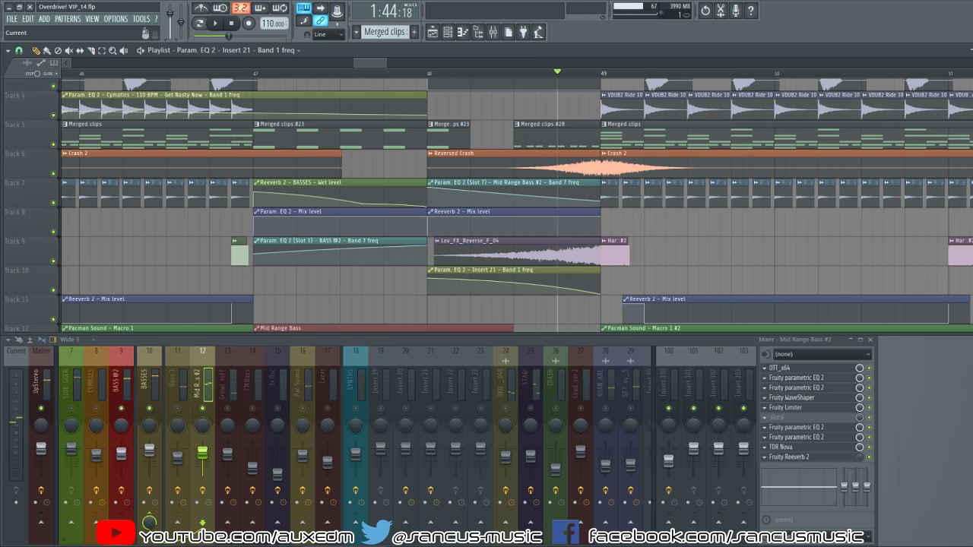